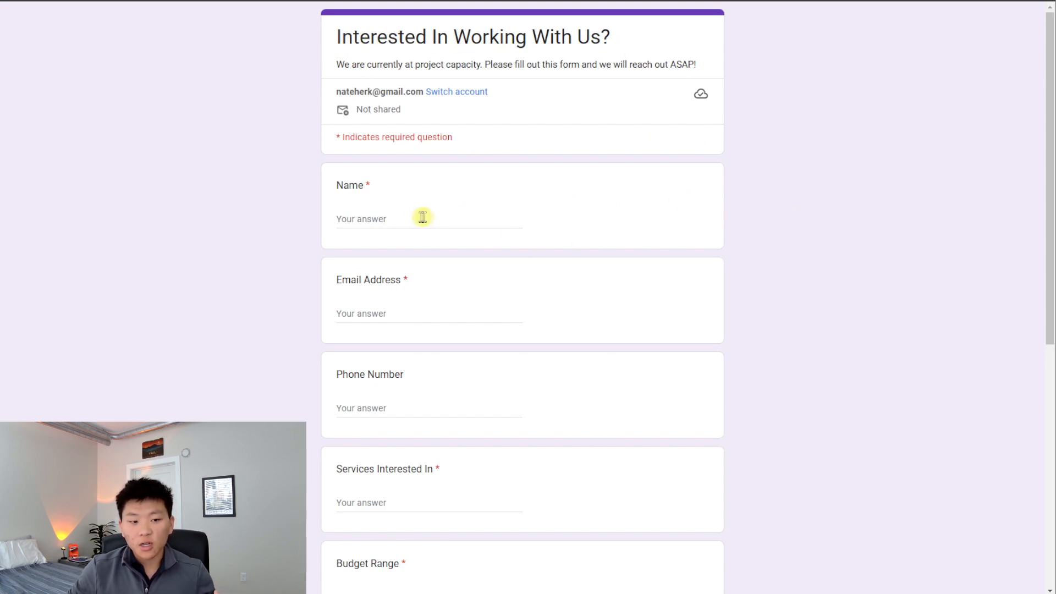
Review the lead intake form's questions and the Wait node's settings in the Lead Nurturing workflow
scroll(582, 259, down, 7)
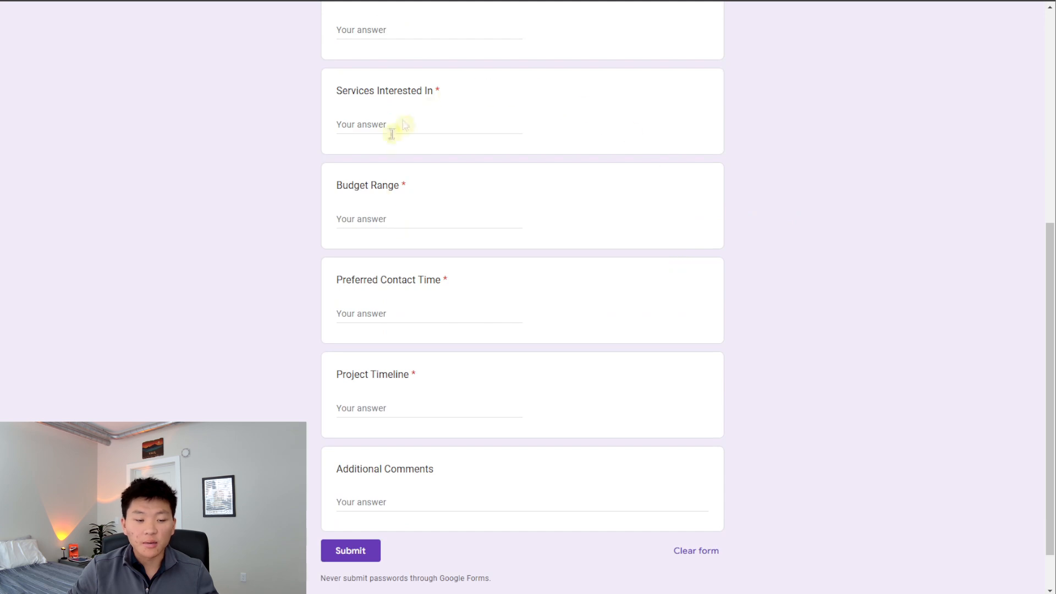
scroll(462, 284, up, 7)
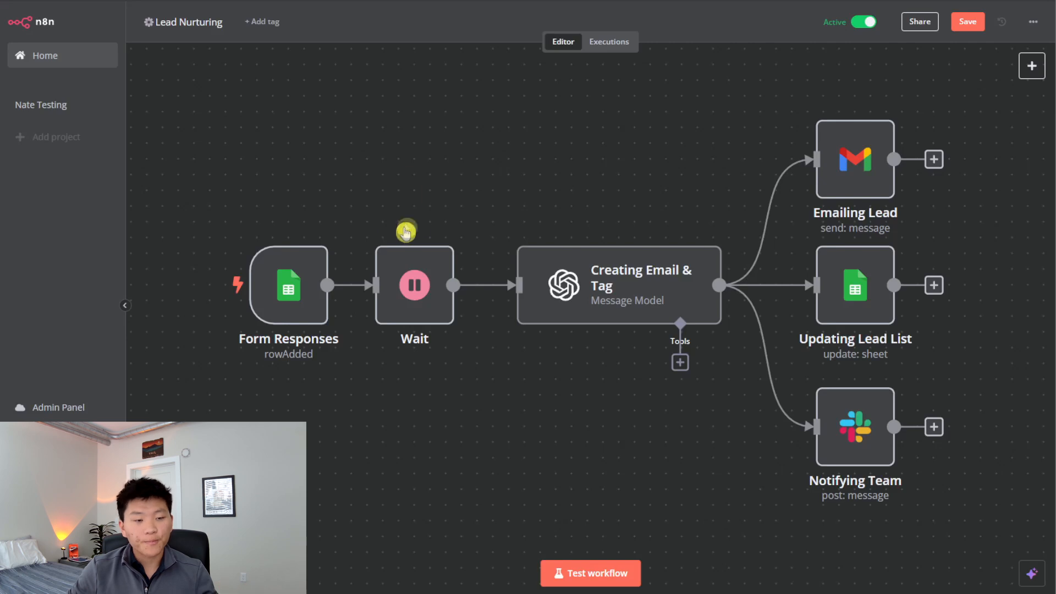
double_click(422, 301)
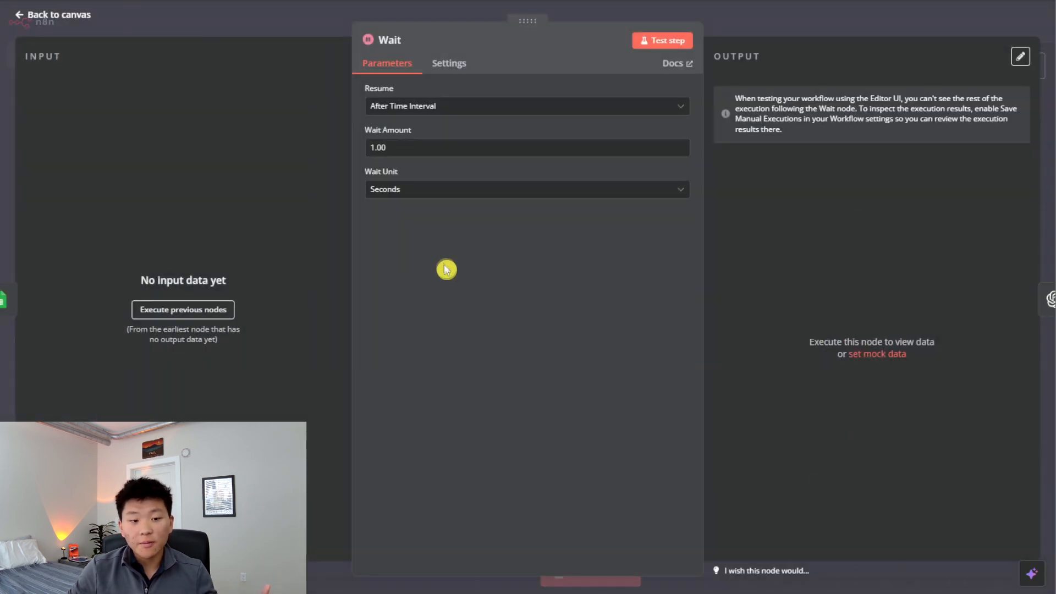
click(744, 26)
click(495, 398)
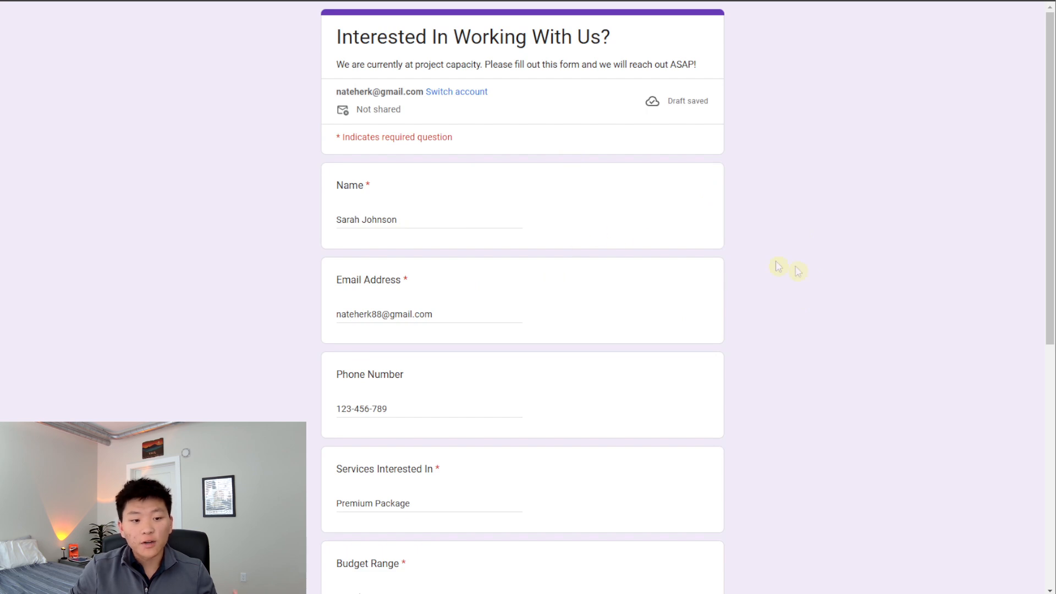
Submit the completed lead form and check the new entry in the Lead Form (Responses) spreadsheet
scroll(797, 271, down, 7)
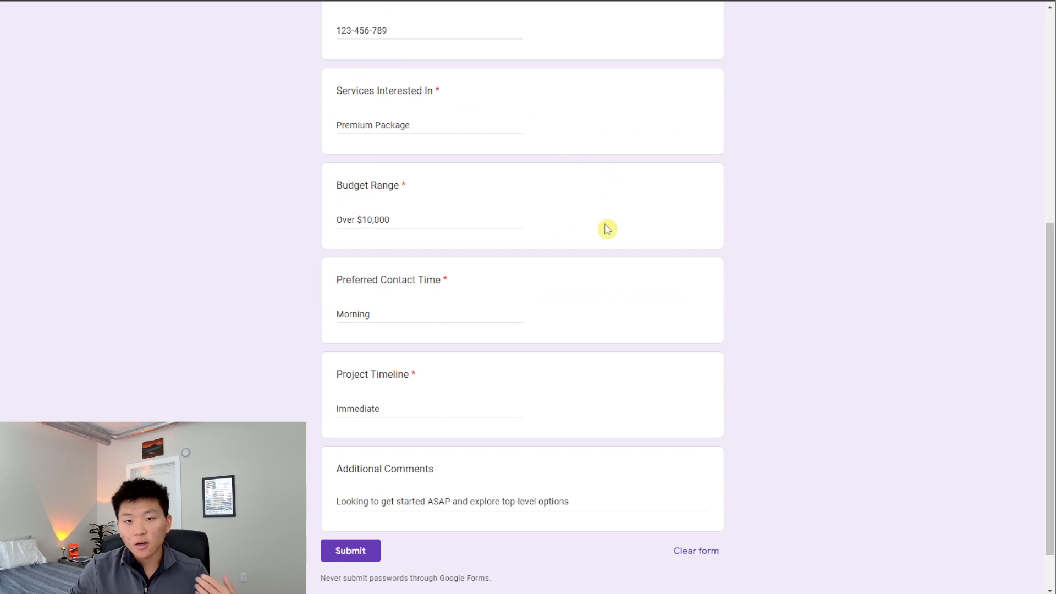
click(336, 550)
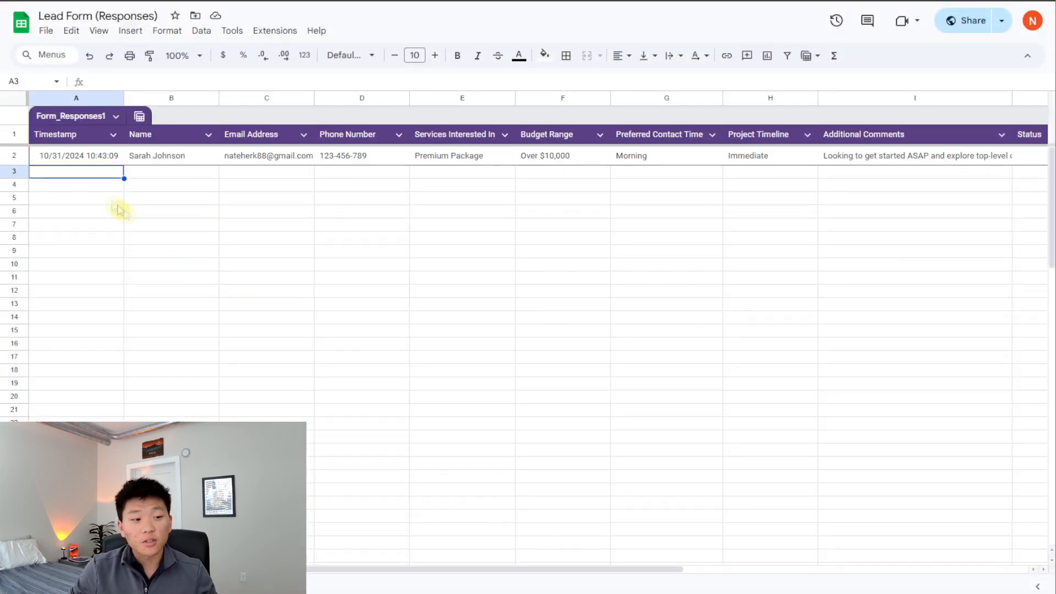
scroll(141, 206, right, 5)
scroll(141, 206, left, 5)
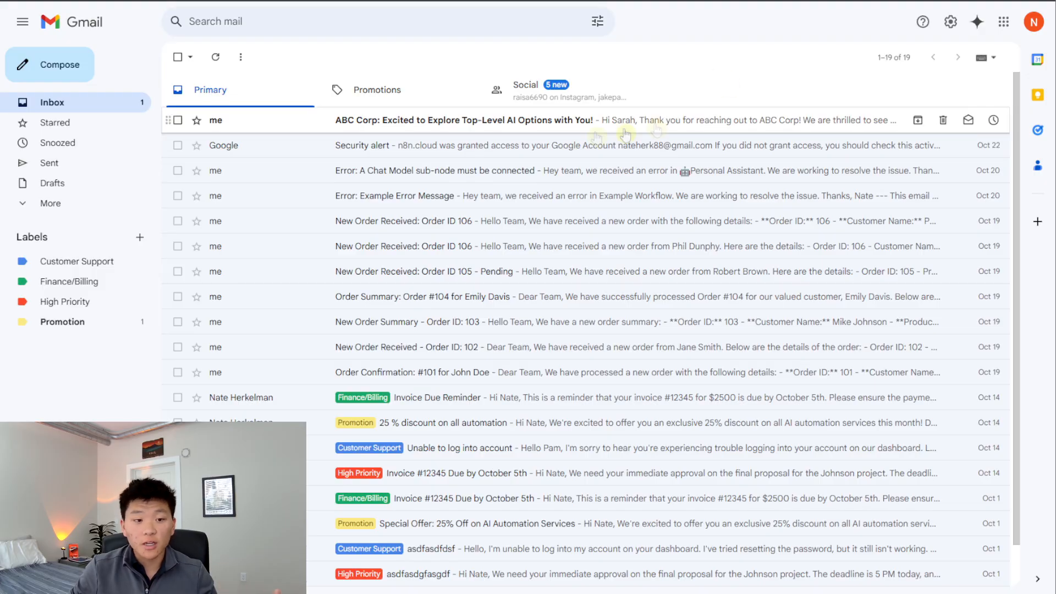
Read the ABC Corp email sent to the lead and check that lead's status, tag and Slack alert
click(406, 131)
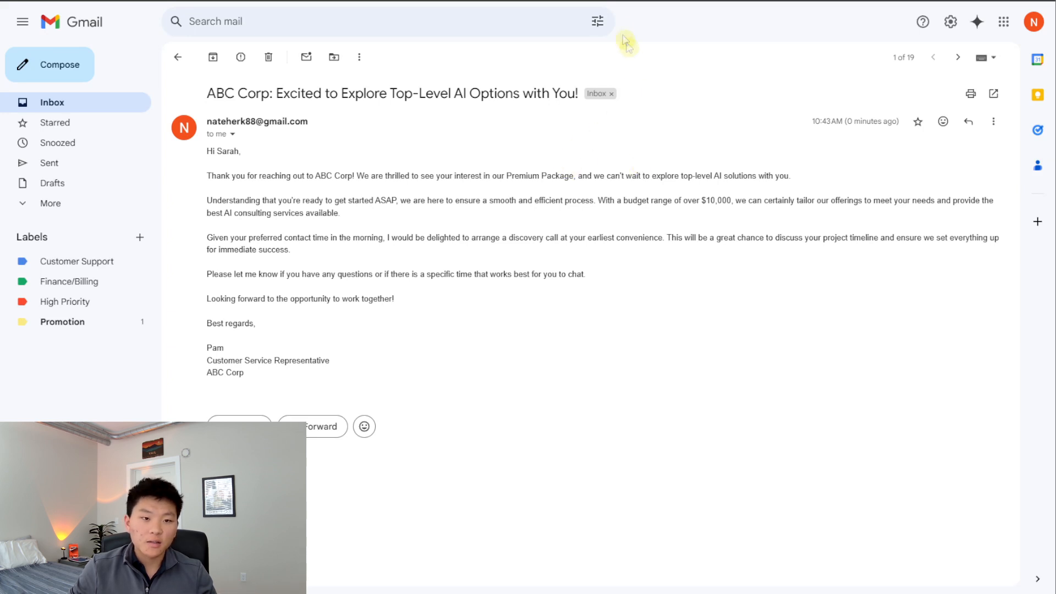
click(682, 1)
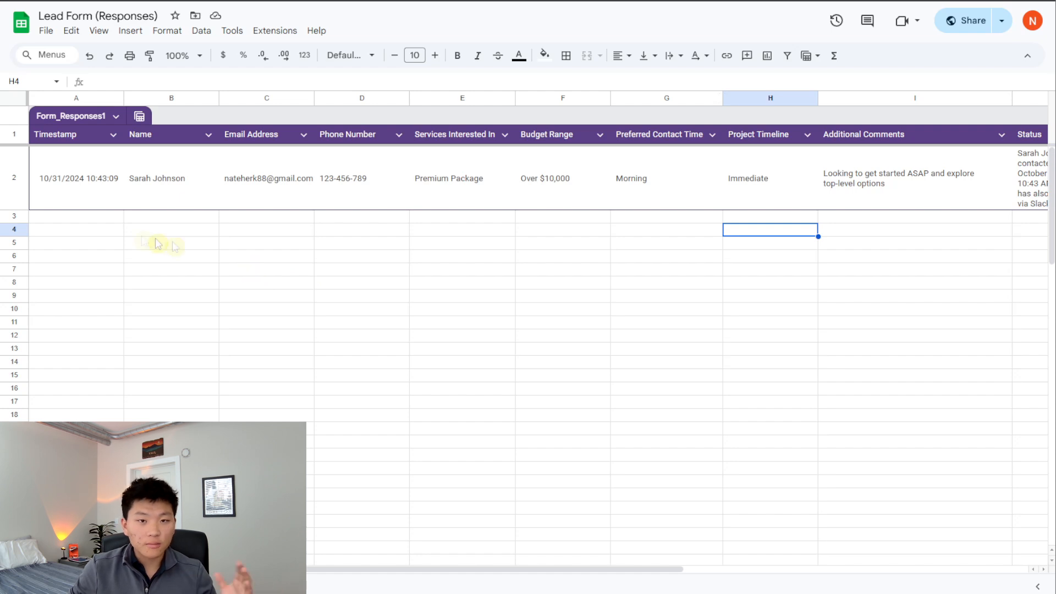
scroll(268, 181, right, 3)
scroll(266, 181, right, 3)
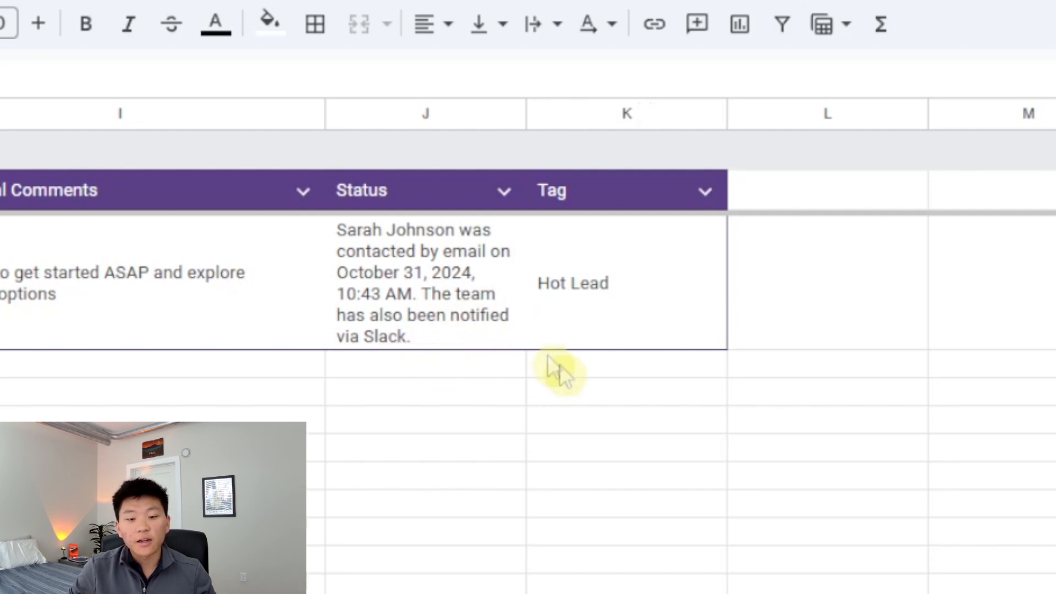
click(622, 325)
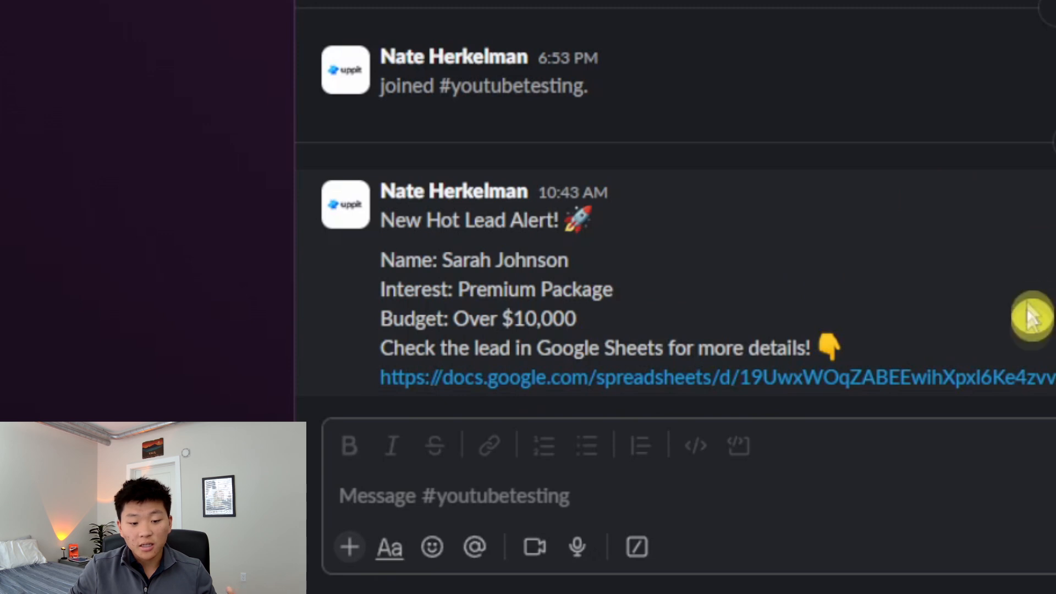
click(1040, 379)
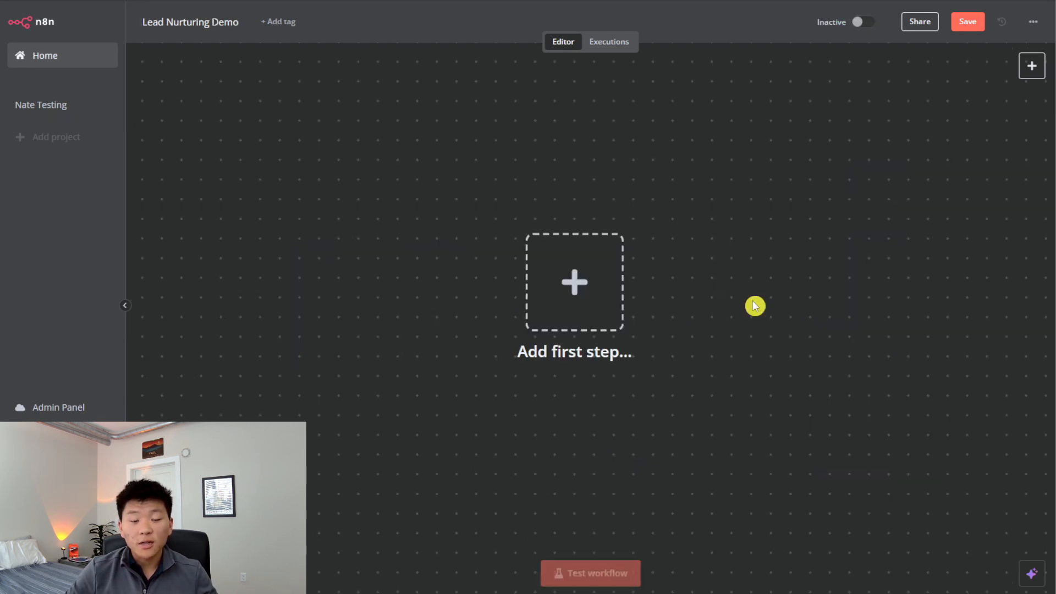
Add a Google Sheets "On row added" trigger as the first step of the Lead Nurturing Demo workflow
click(598, 291)
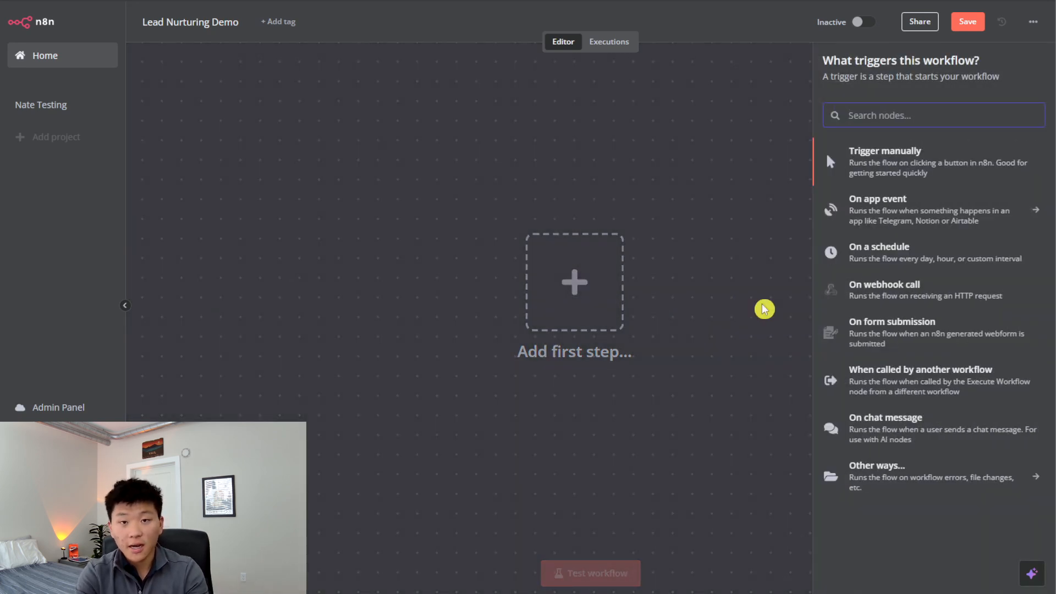
text(googl)
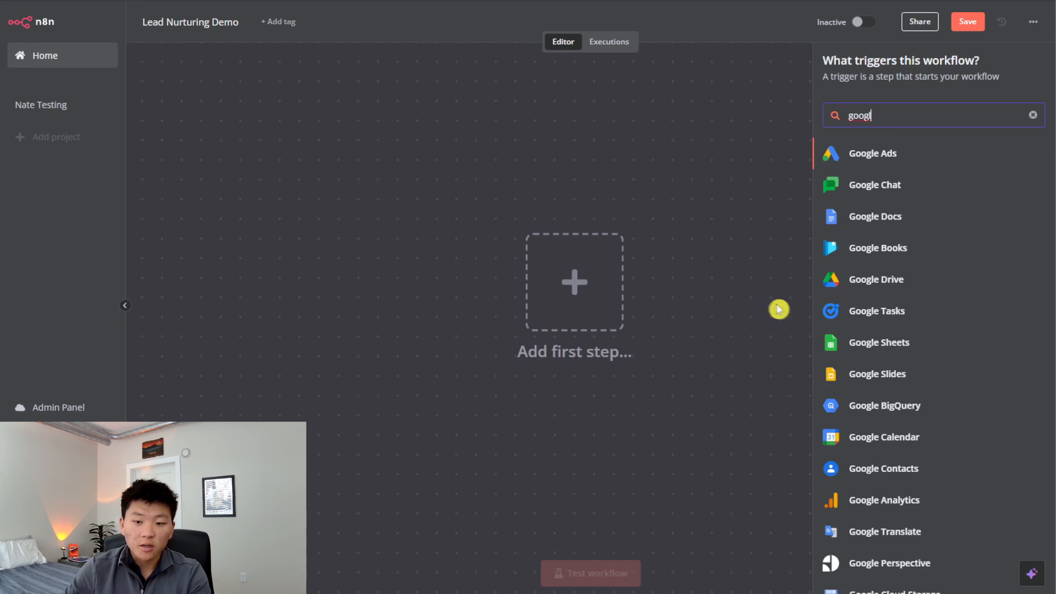
click(858, 343)
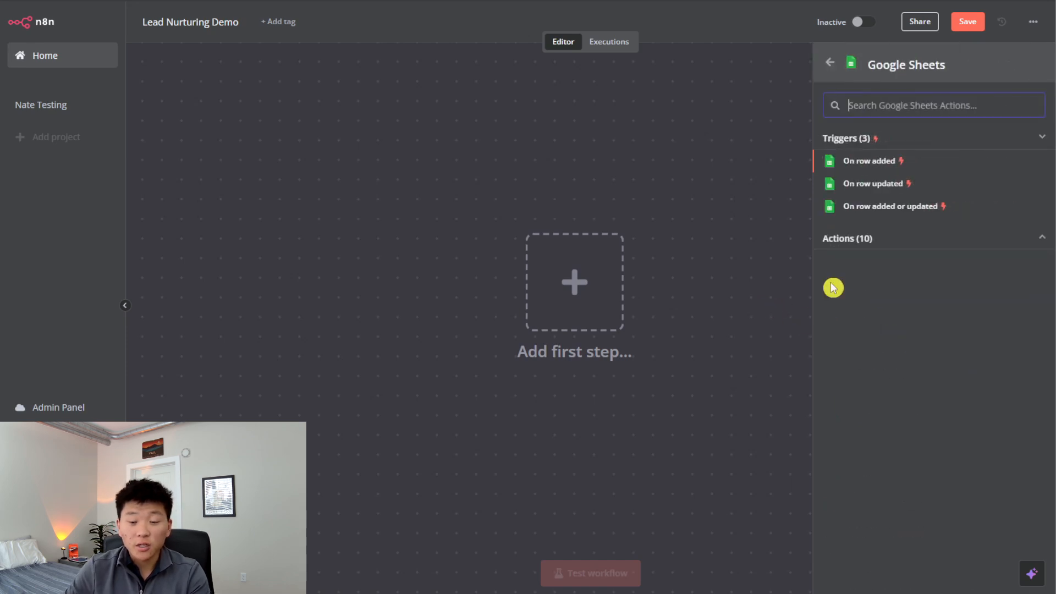
click(942, 165)
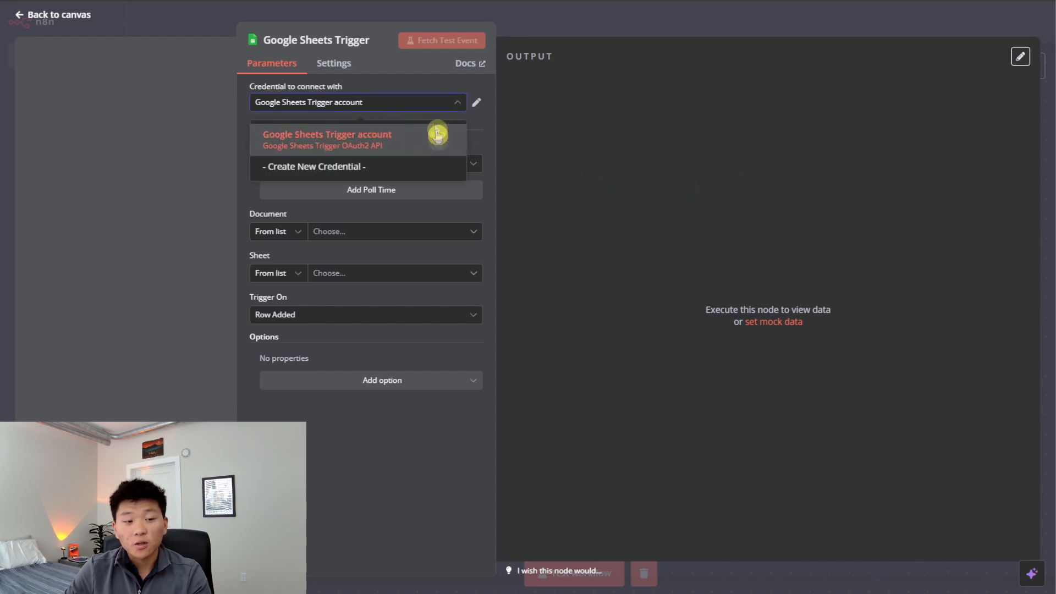
Start a new credential for the Google Sheets trigger and open its setup documentation
click(377, 165)
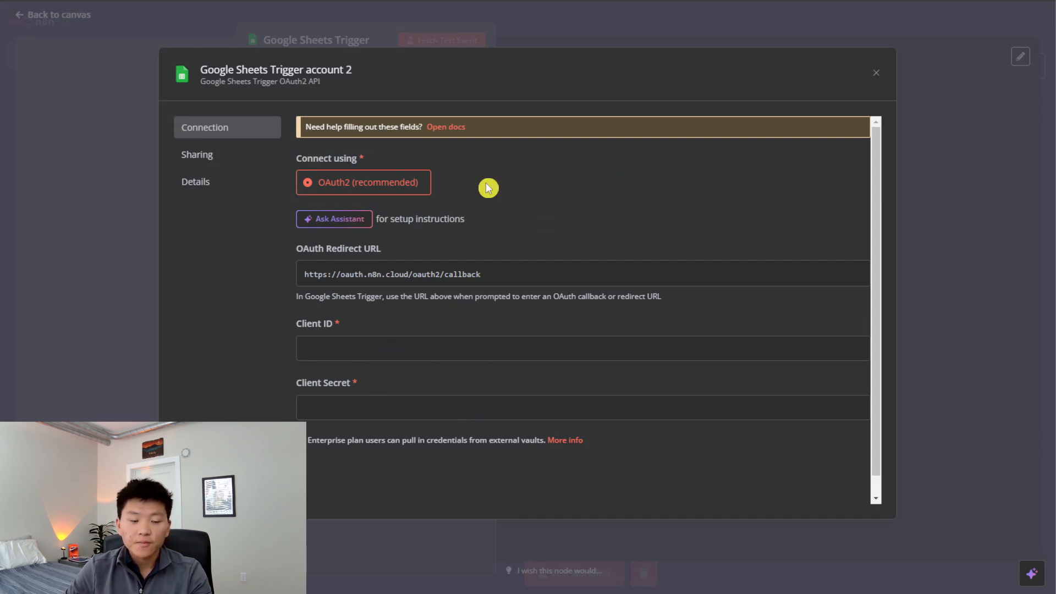
click(454, 130)
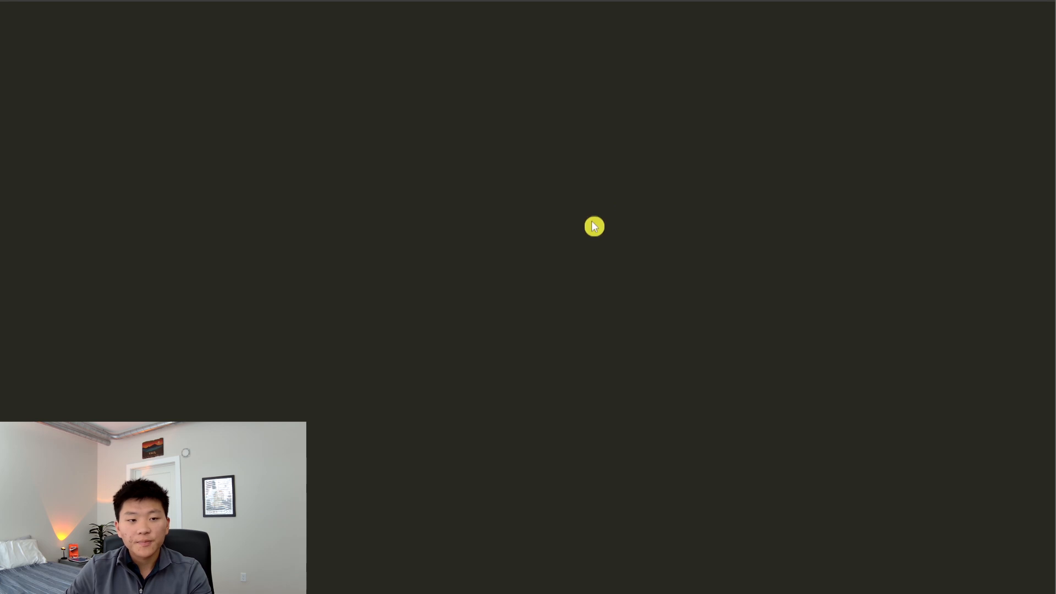
scroll(424, 297, down, 4)
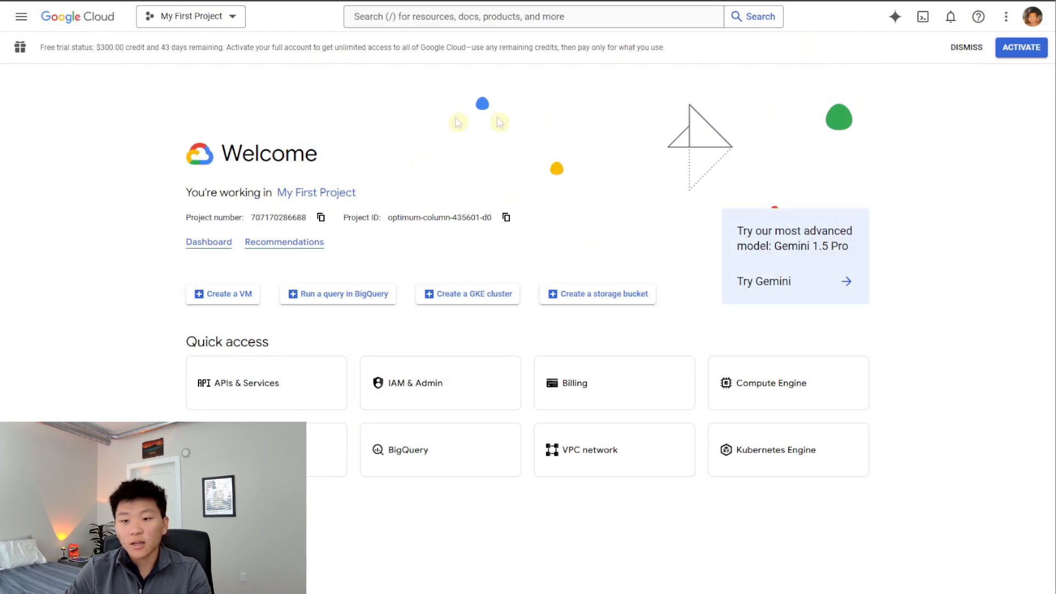
Review the enabled Google Sheets API and the credential types in Google Cloud, and close n8n's new credential form without filling it in
click(21, 16)
mouse_move(112, 150)
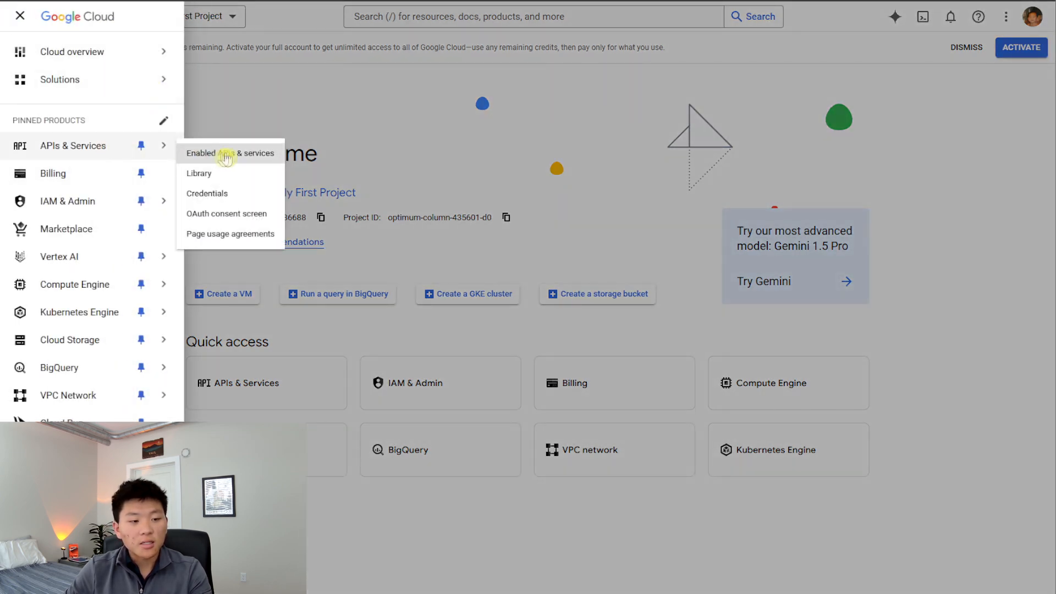
click(190, 154)
click(235, 378)
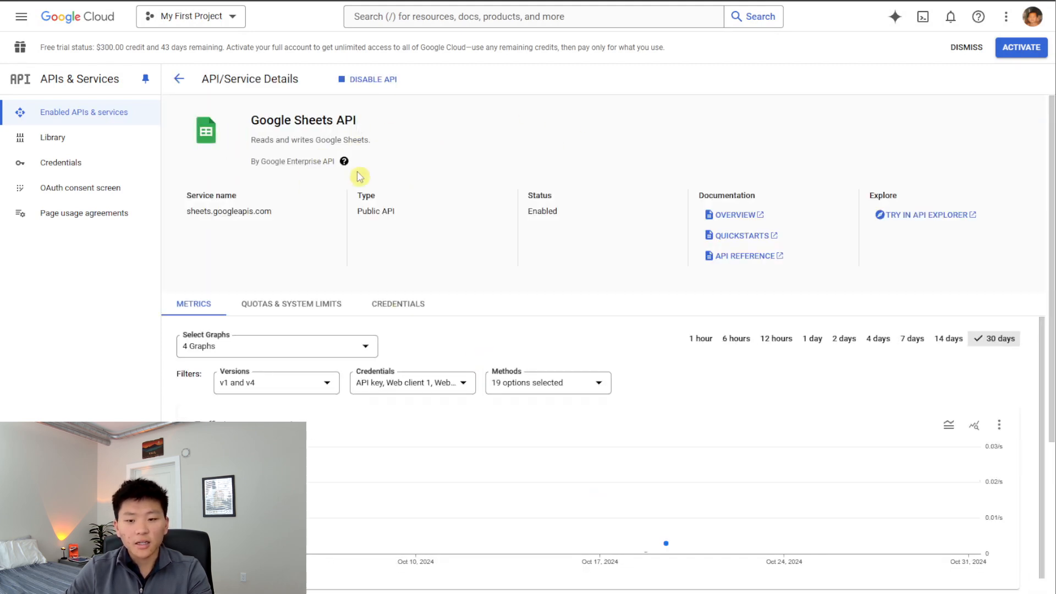
click(91, 117)
click(88, 162)
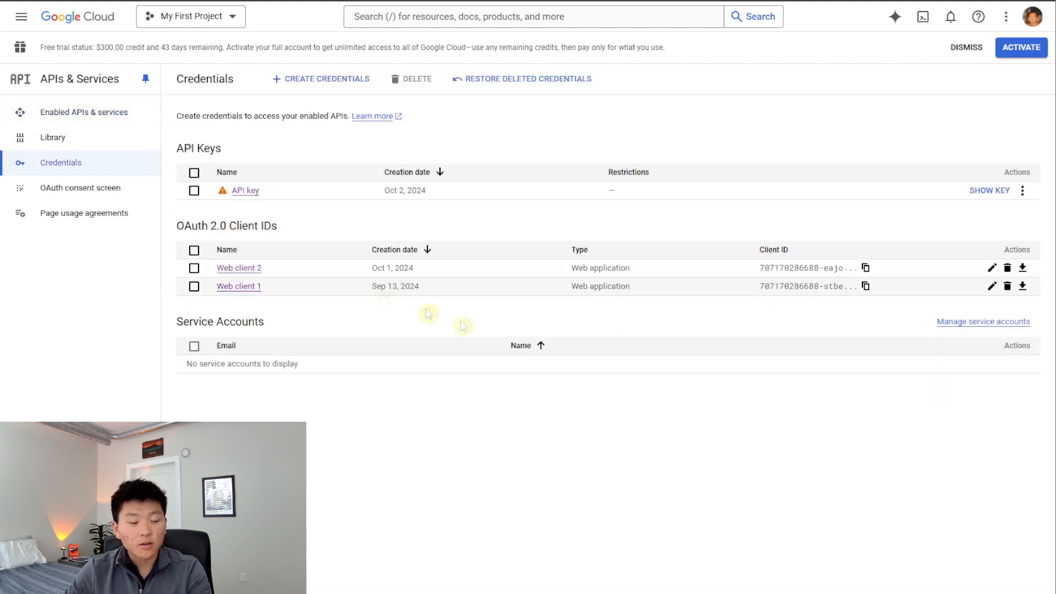
click(336, 80)
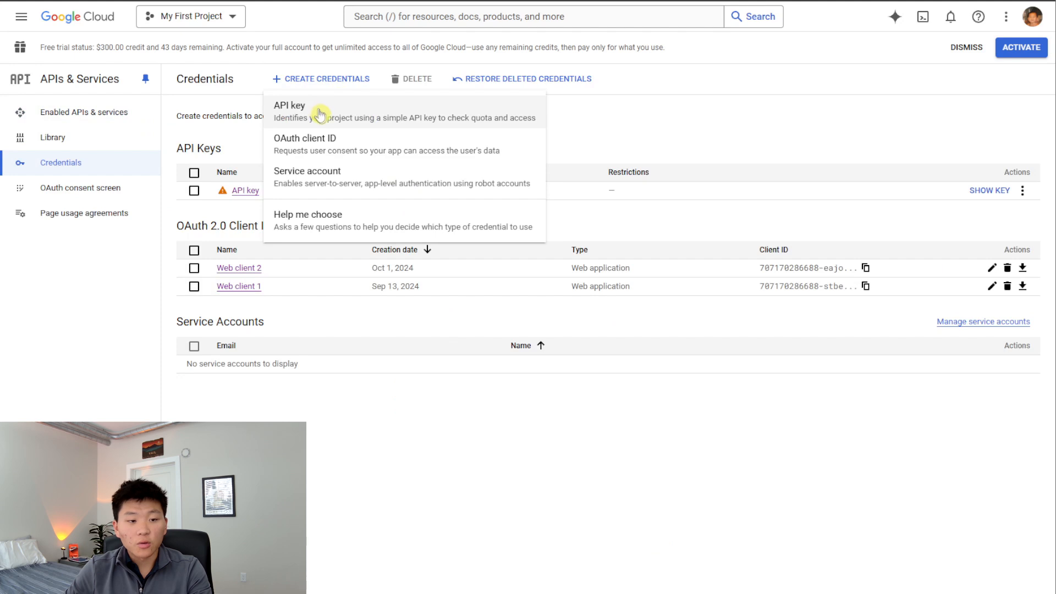
click(670, 128)
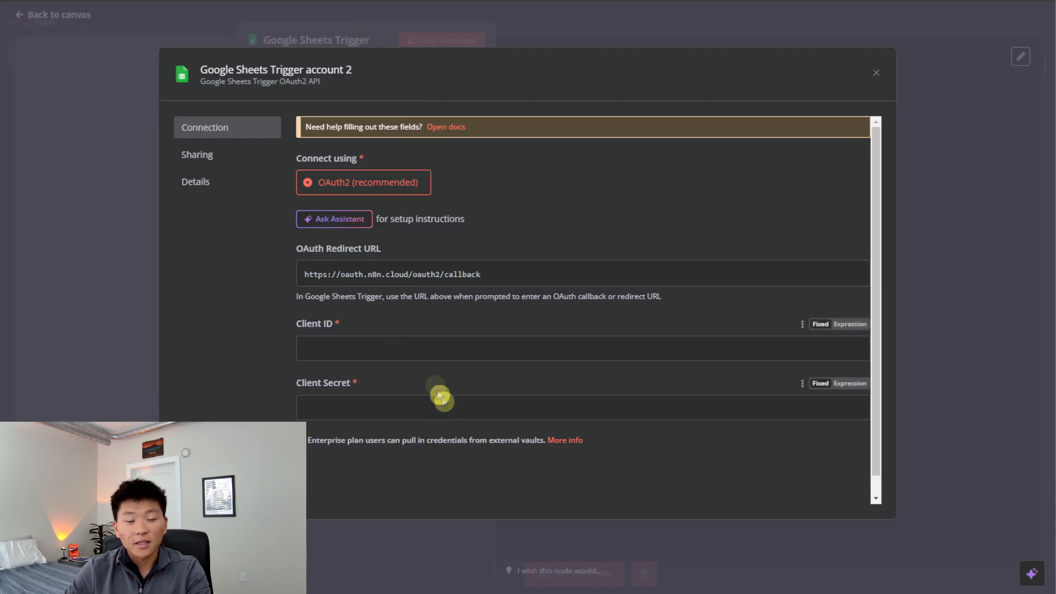
click(876, 74)
click(565, 325)
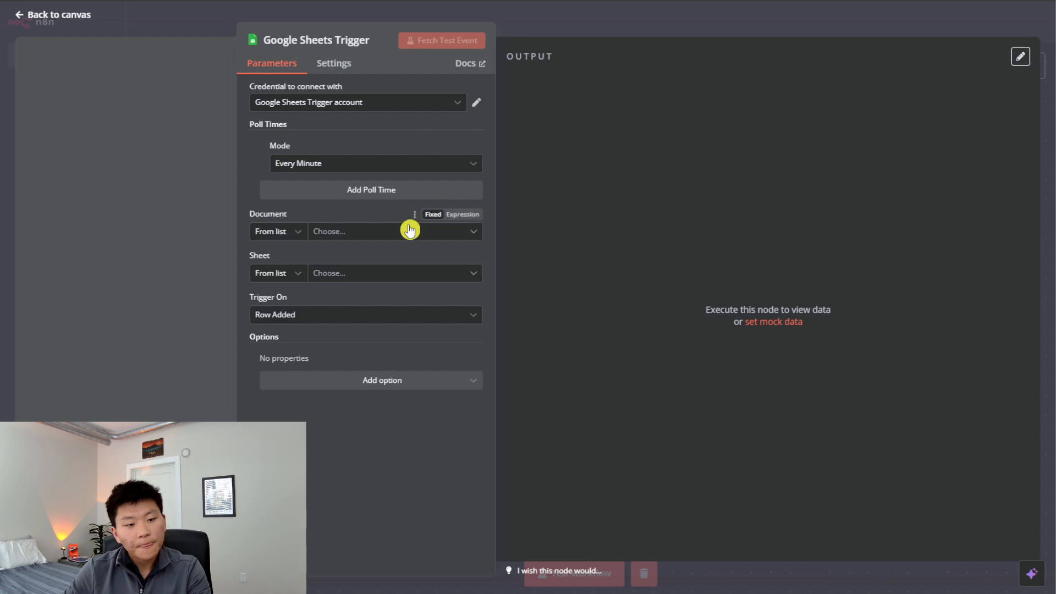
Set the trigger's document to Lead Form (Responses) and its sheet to Form Responses 1
click(363, 235)
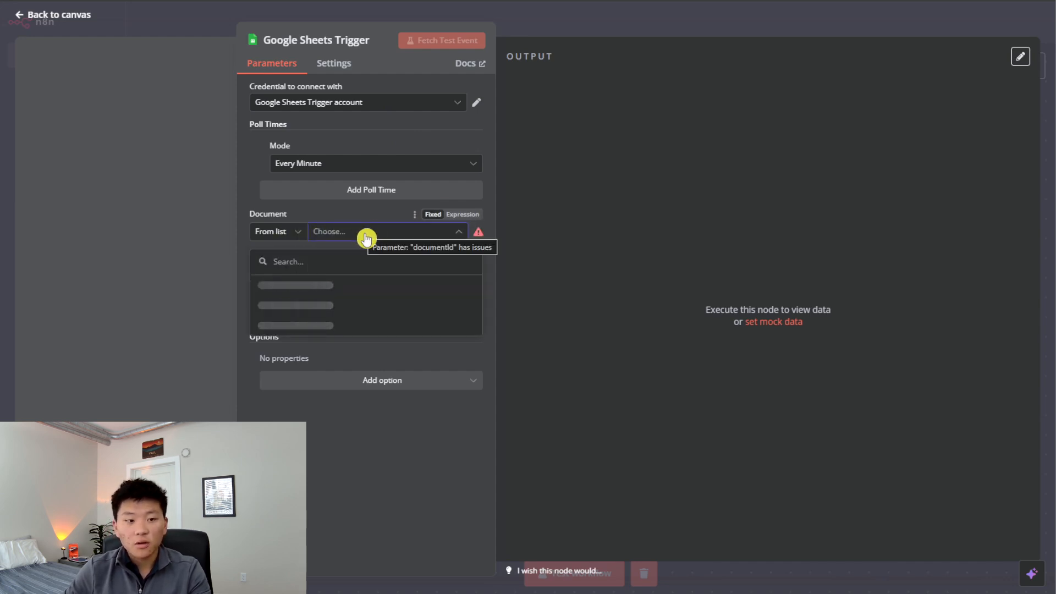
click(385, 289)
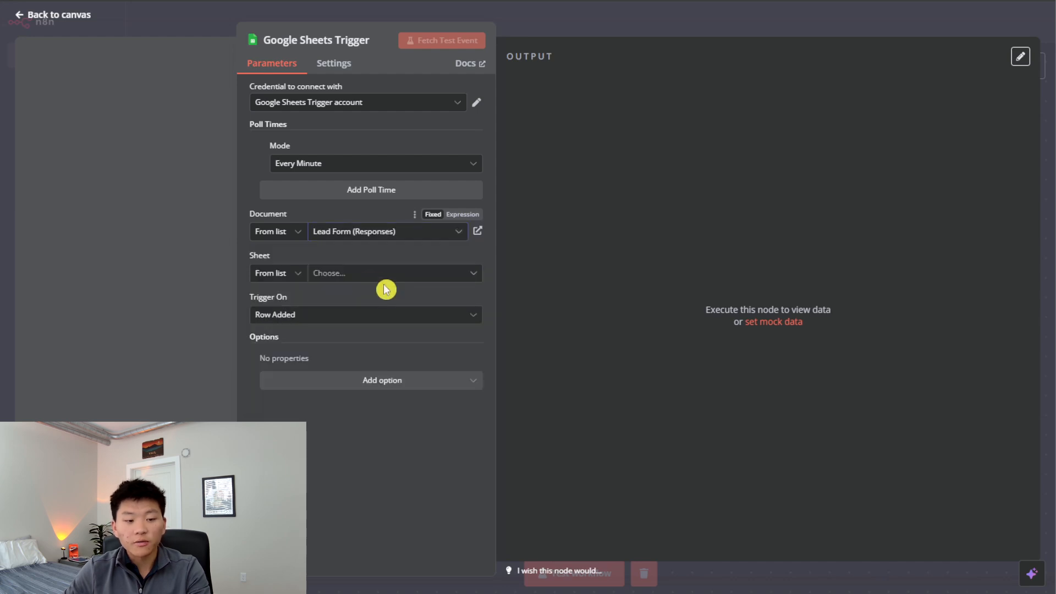
click(382, 275)
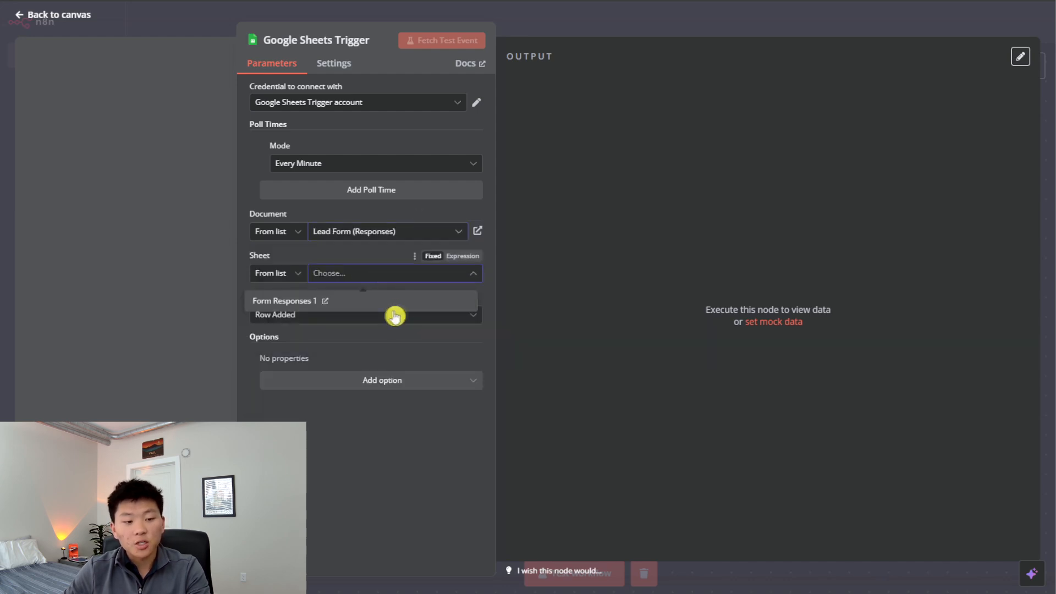
click(392, 305)
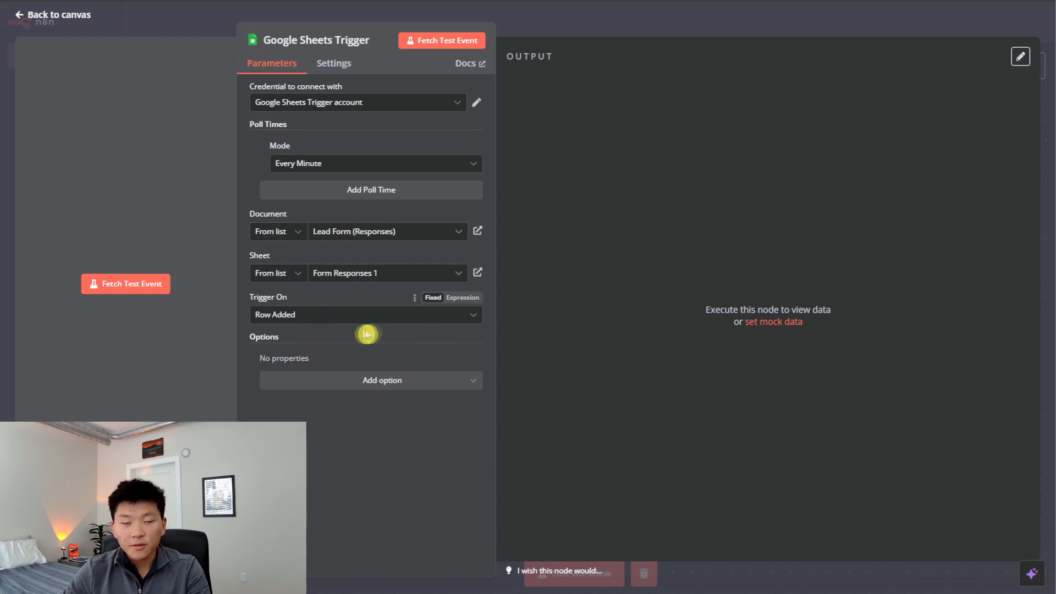
Fetch a test event for the Google Sheets trigger, examine all output columns, and return to the canvas
click(123, 286)
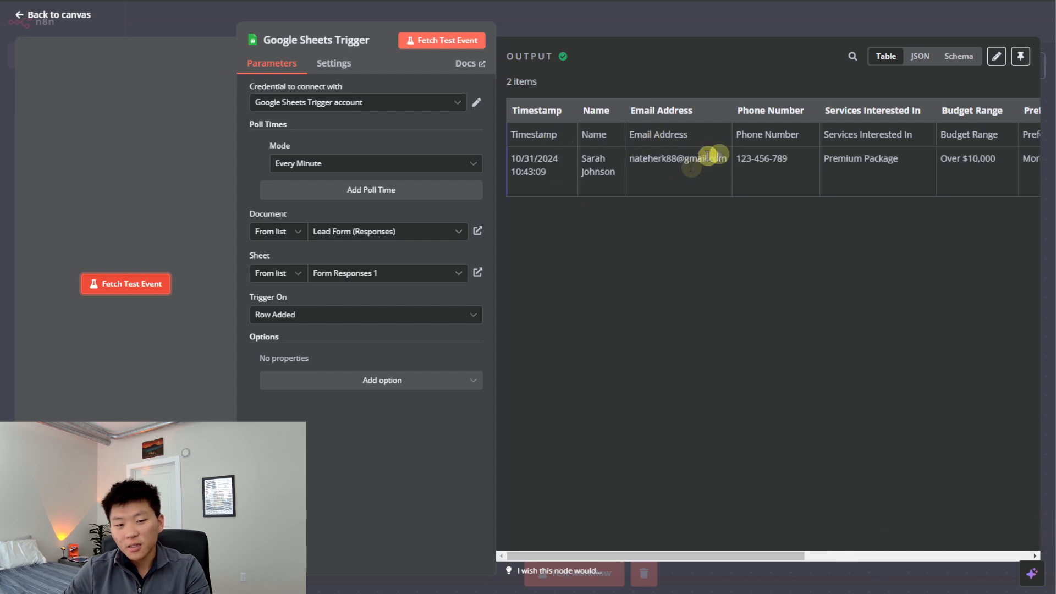
scroll(545, 192, right, 2)
scroll(547, 190, left, 2)
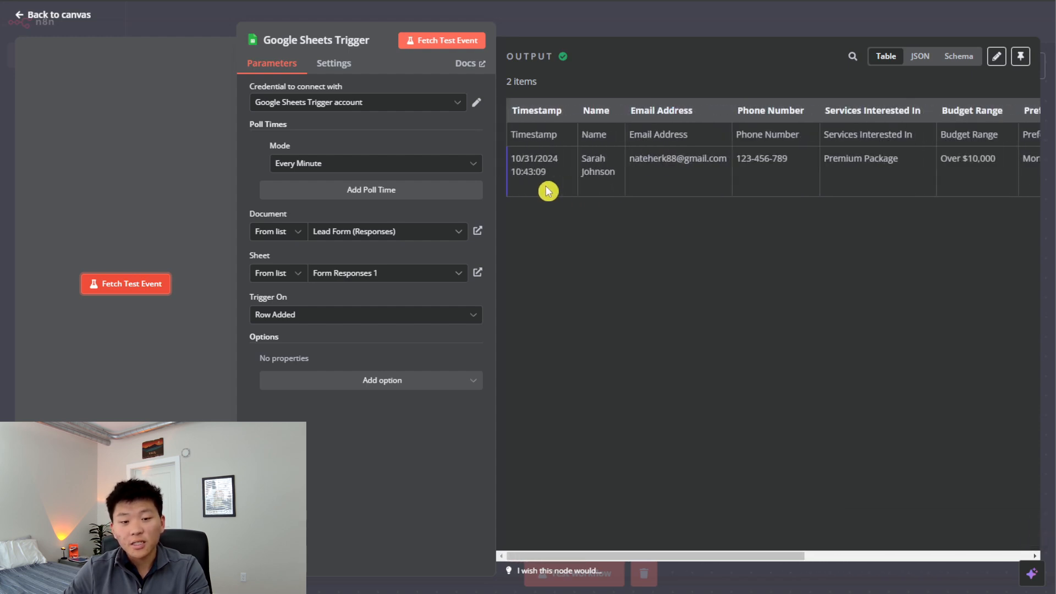
scroll(603, 187, right, 10)
scroll(688, 196, right, 3)
scroll(705, 199, left, 3)
scroll(706, 199, right, 3)
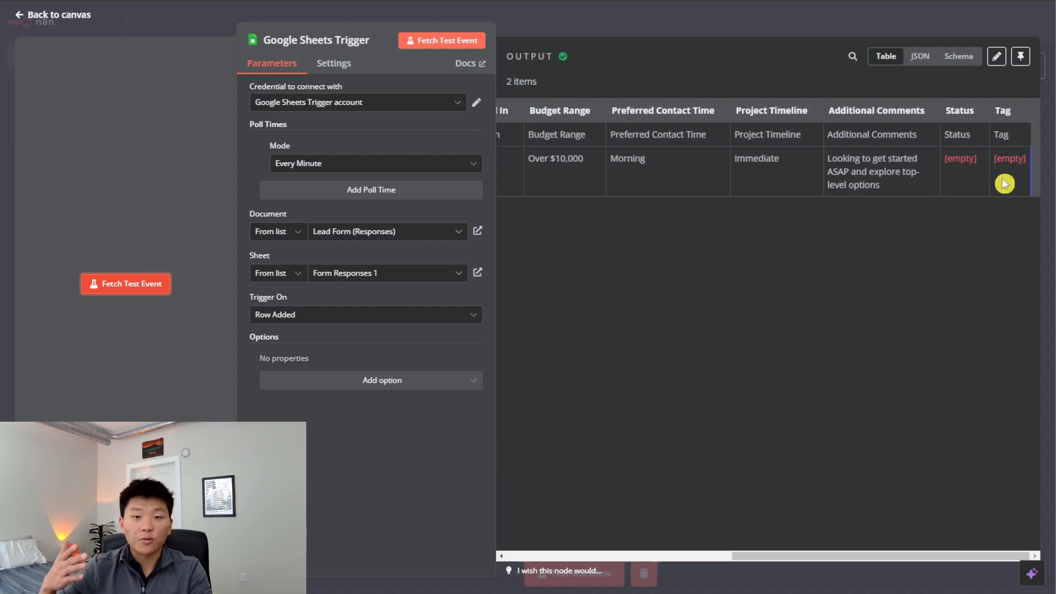
click(678, 25)
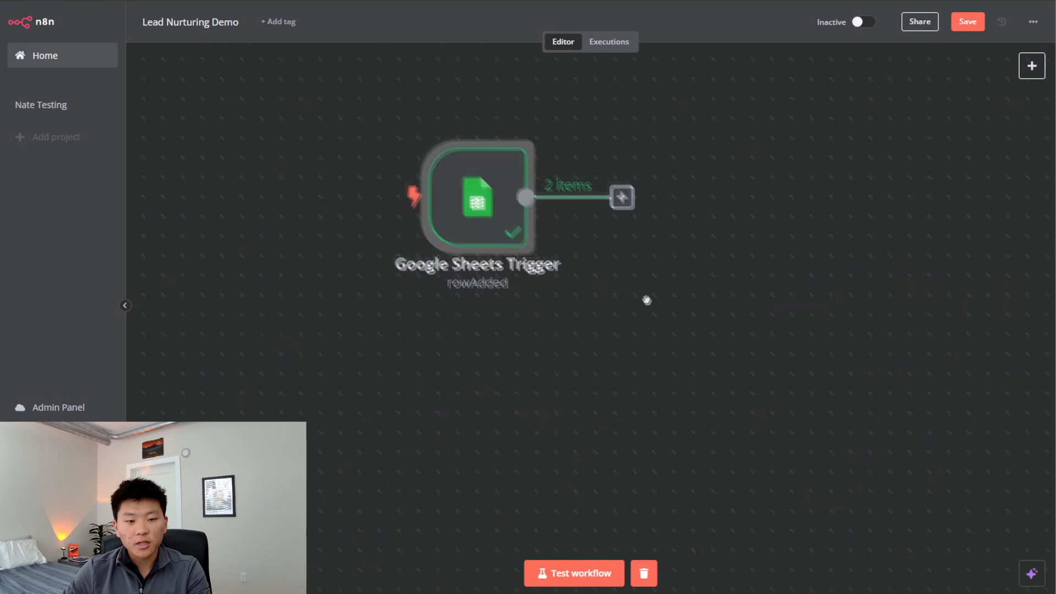
Add a Google Sheets node with the Get row(s) in sheet action after the trigger
click(1031, 68)
text(google)
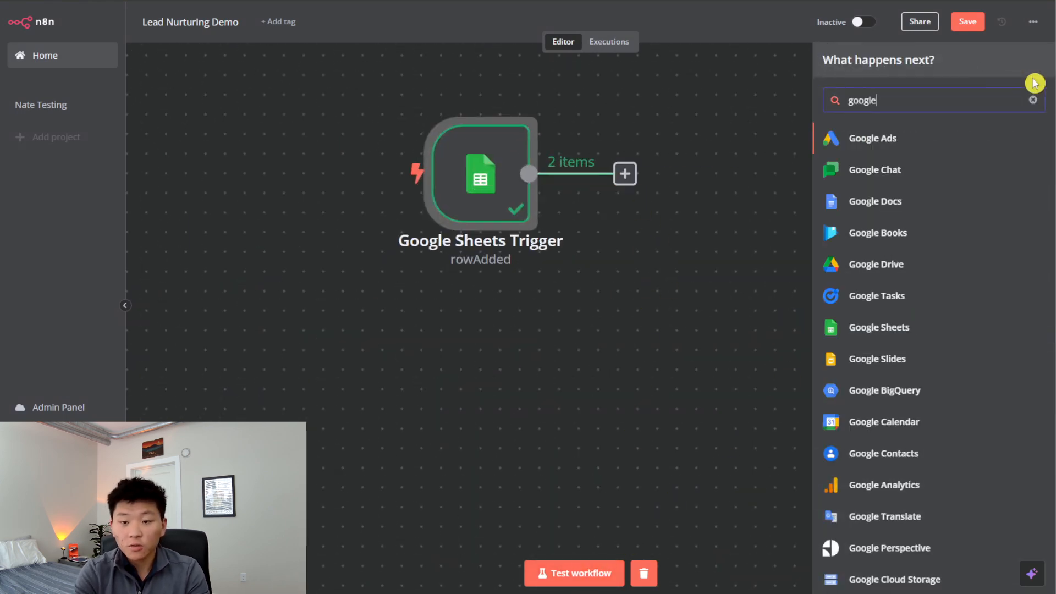
click(927, 329)
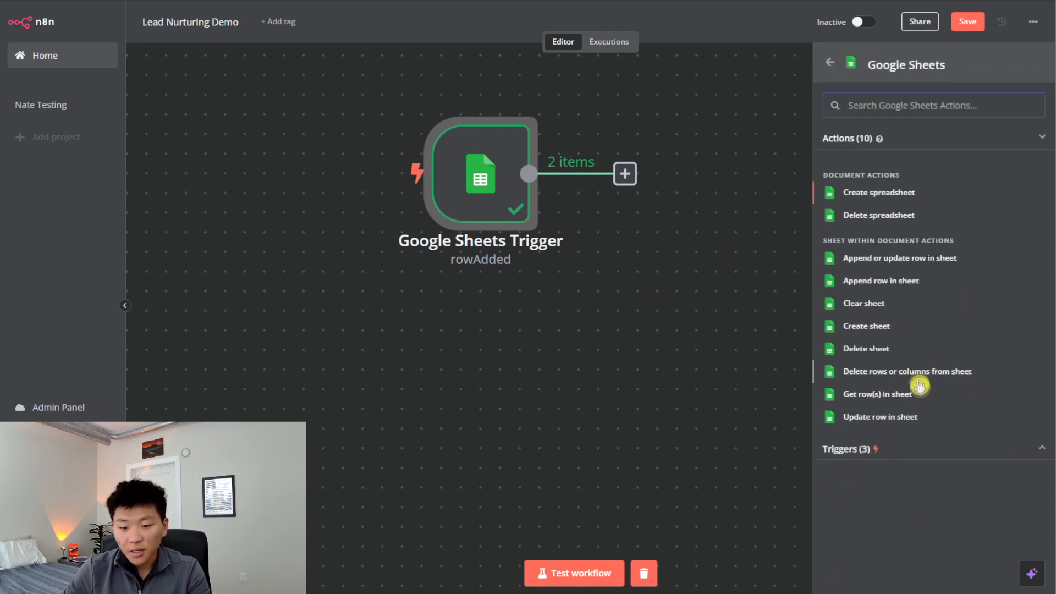
click(930, 396)
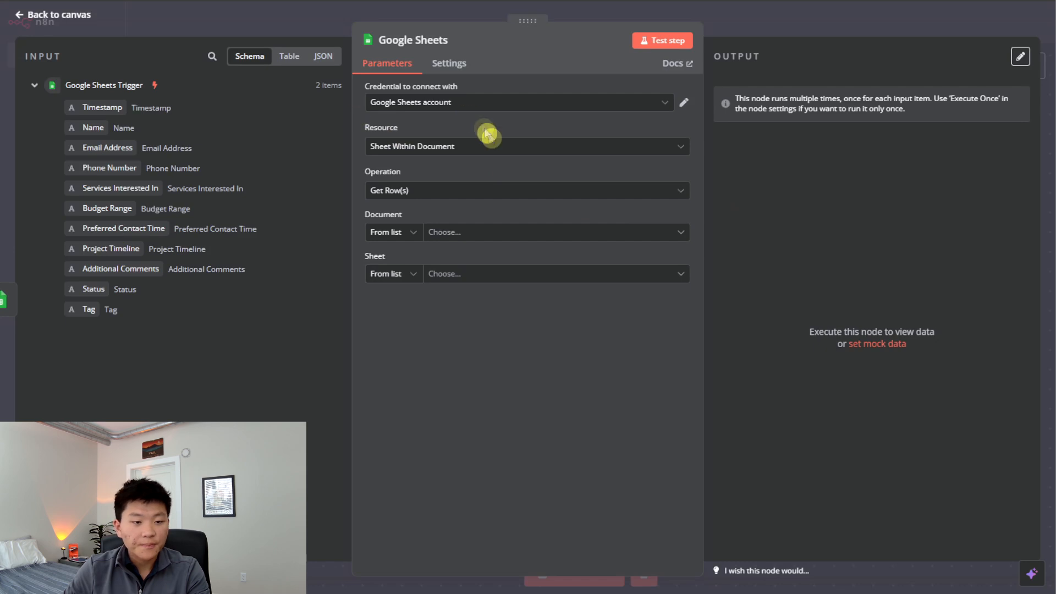
Set the Google Sheets node's document to Lead Form (Responses) and its sheet to Form Responses 1
click(495, 231)
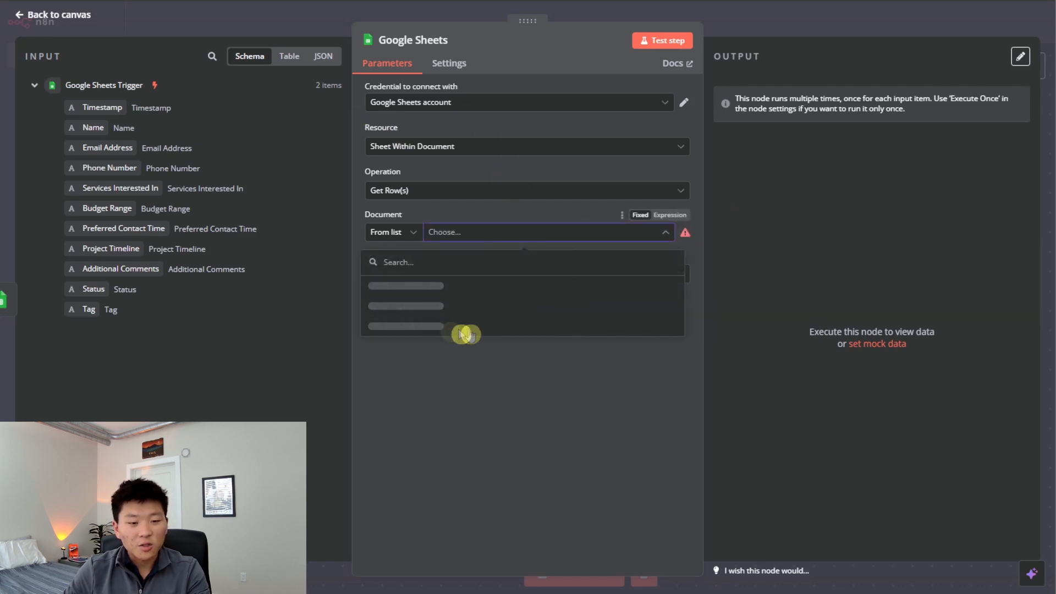
click(515, 287)
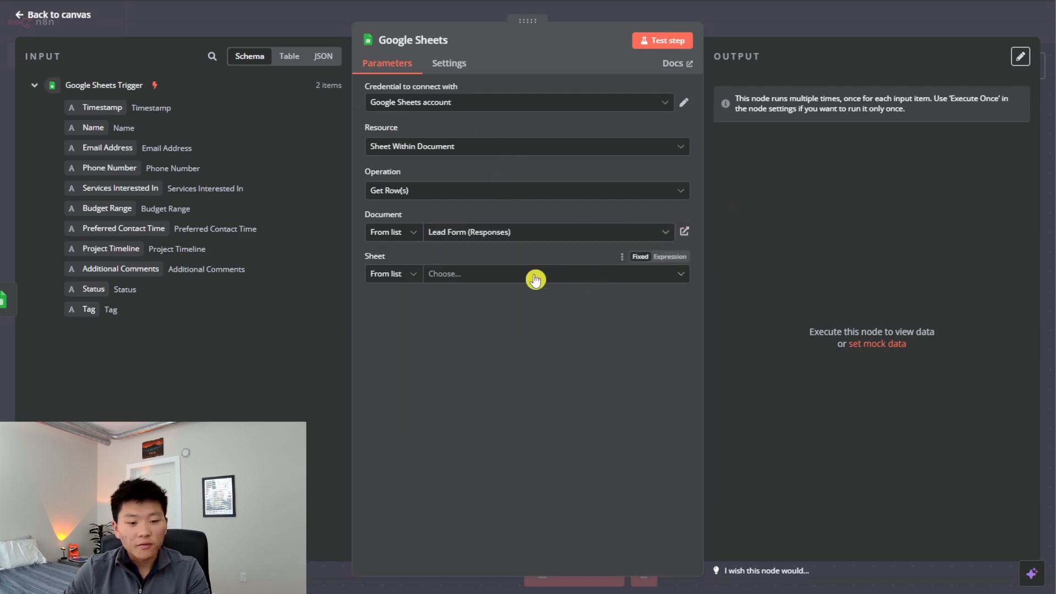
click(535, 279)
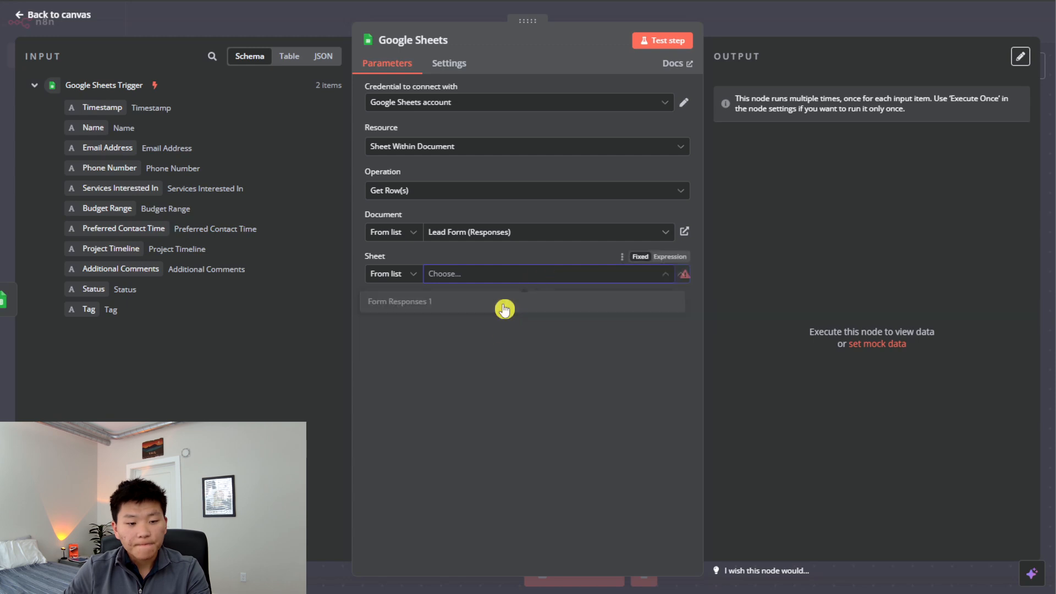
click(504, 303)
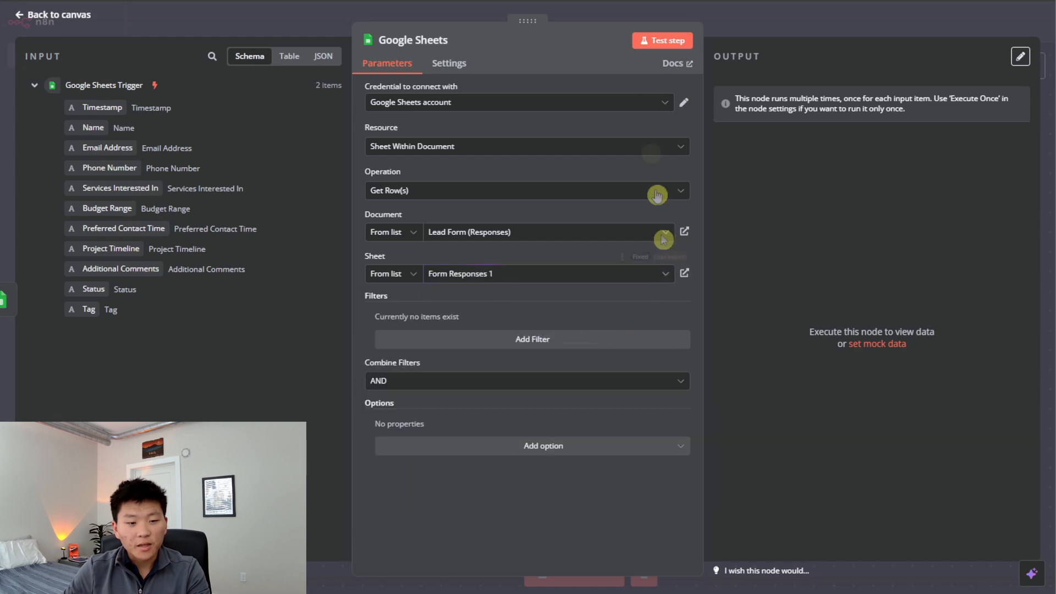
Test the Google Sheets node, look through all its output columns, and return to the canvas
click(674, 41)
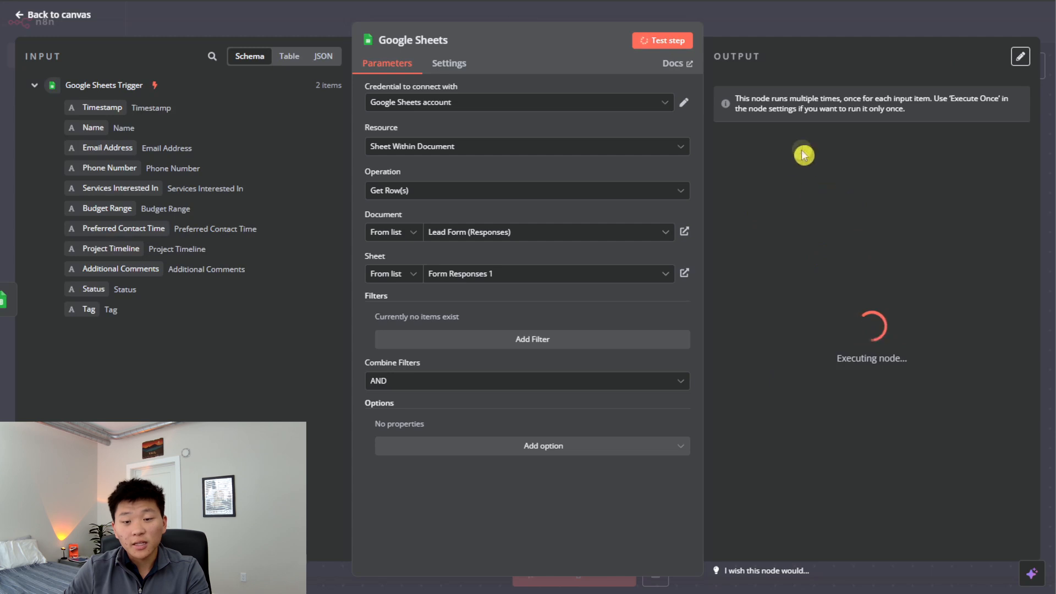
scroll(825, 283, right, 10)
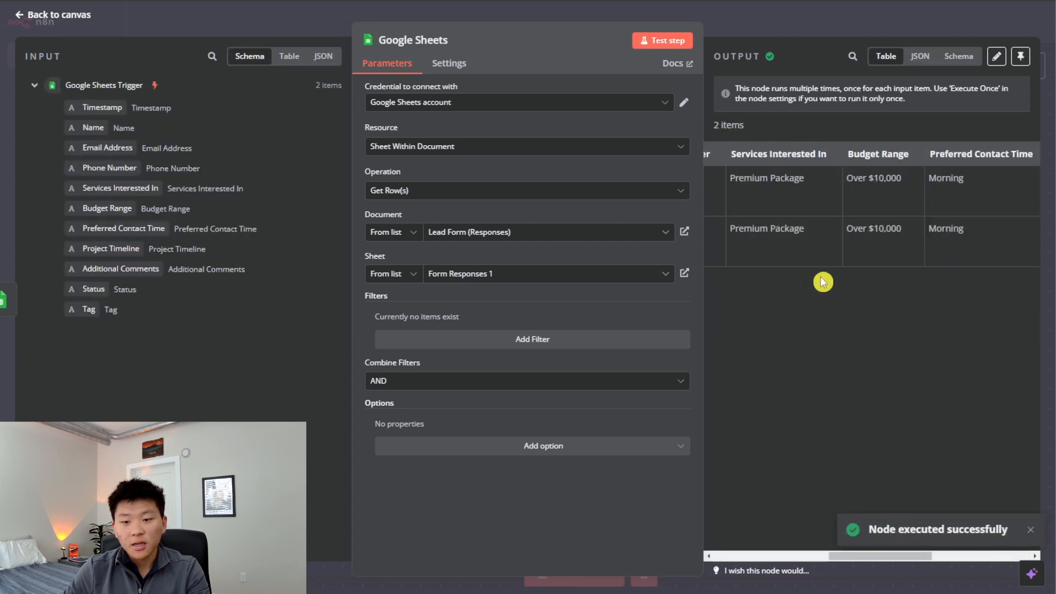
scroll(822, 282, left, 10)
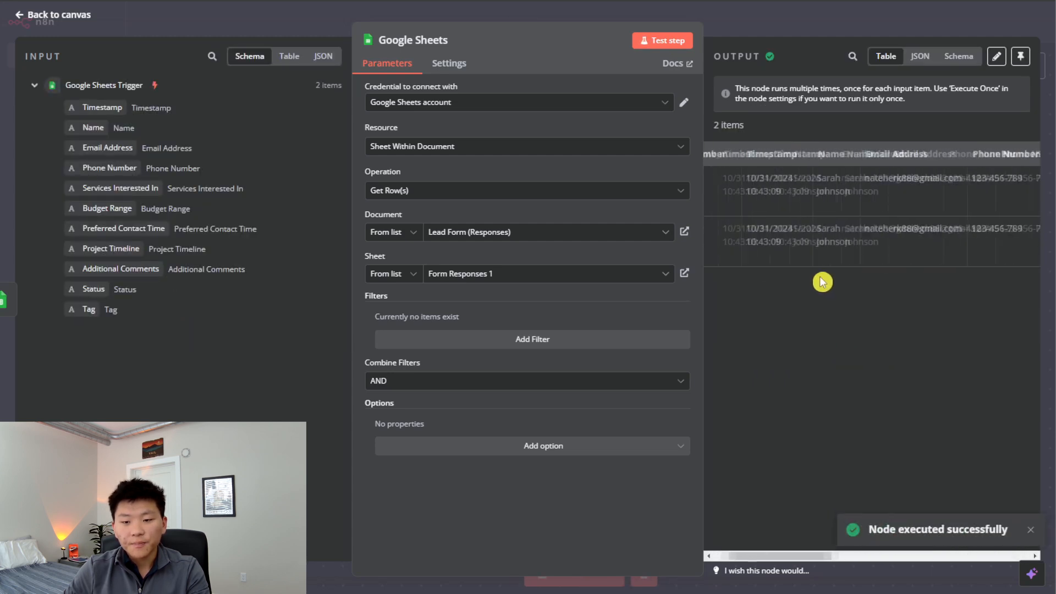
key(Escape)
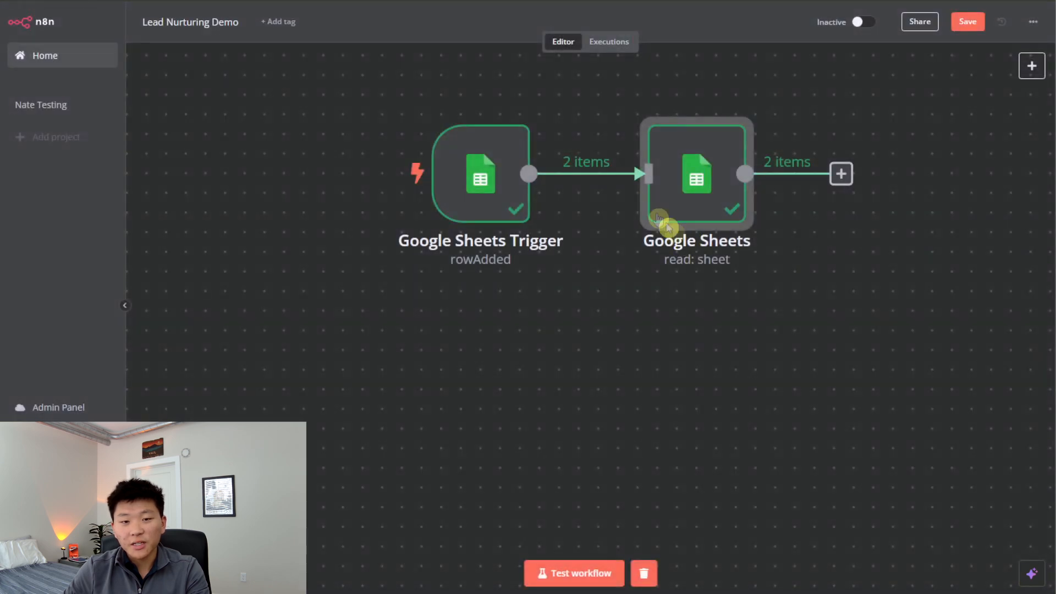
Detach the Google Sheets node from the trigger, then test it on its own and examine its output columns
drag(700, 183, 501, 332)
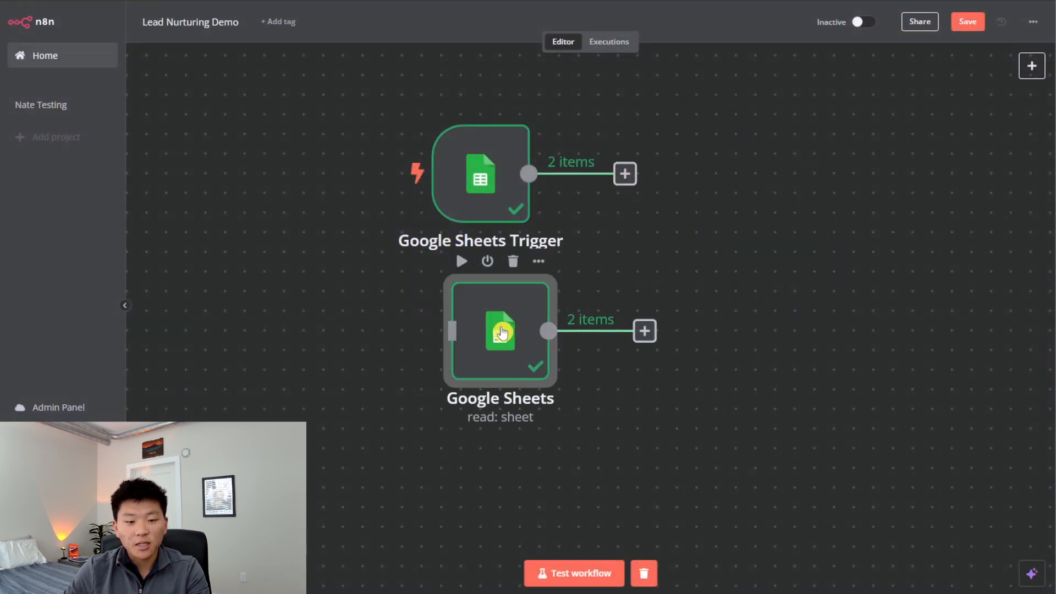
key(Return)
click(661, 40)
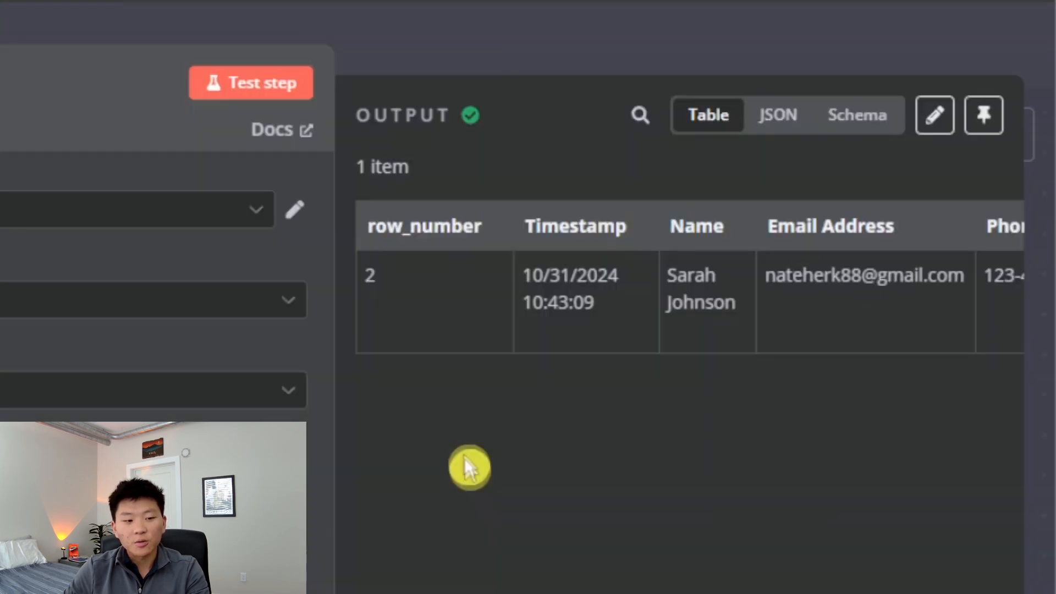
scroll(761, 217, right, 8)
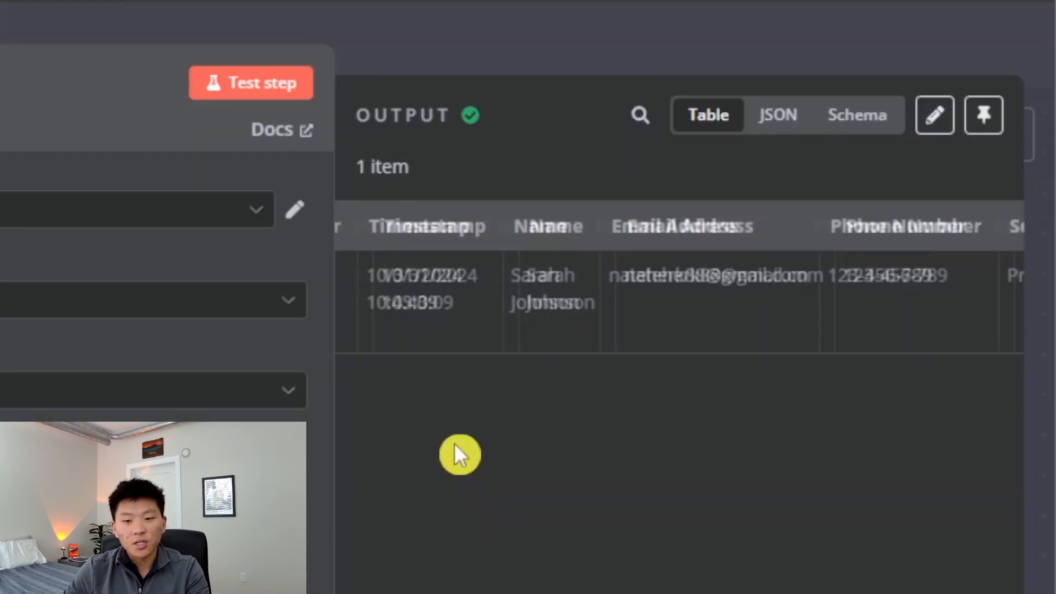
scroll(459, 455, right, 4)
scroll(646, 514, left, 10)
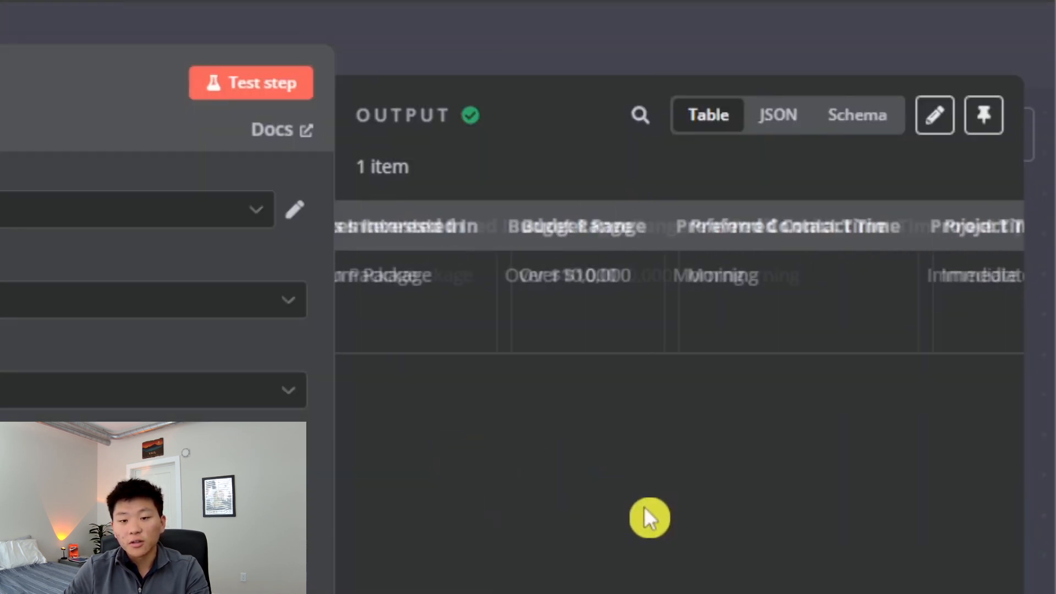
click(521, 70)
Align the detached Google Sheets node directly beneath the Google Sheets Trigger on the canvas
drag(486, 331, 465, 362)
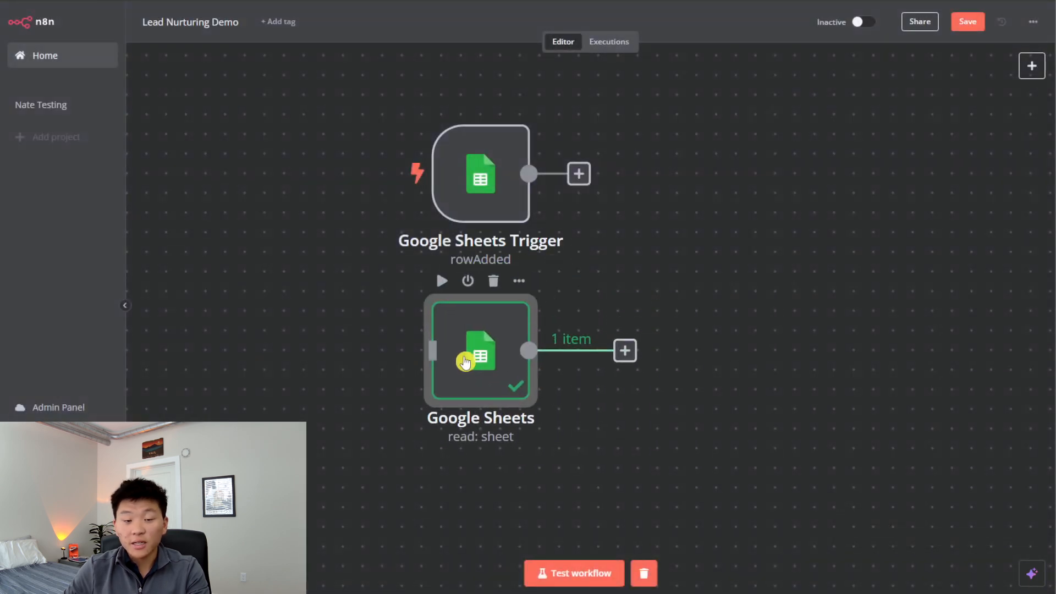
click(735, 268)
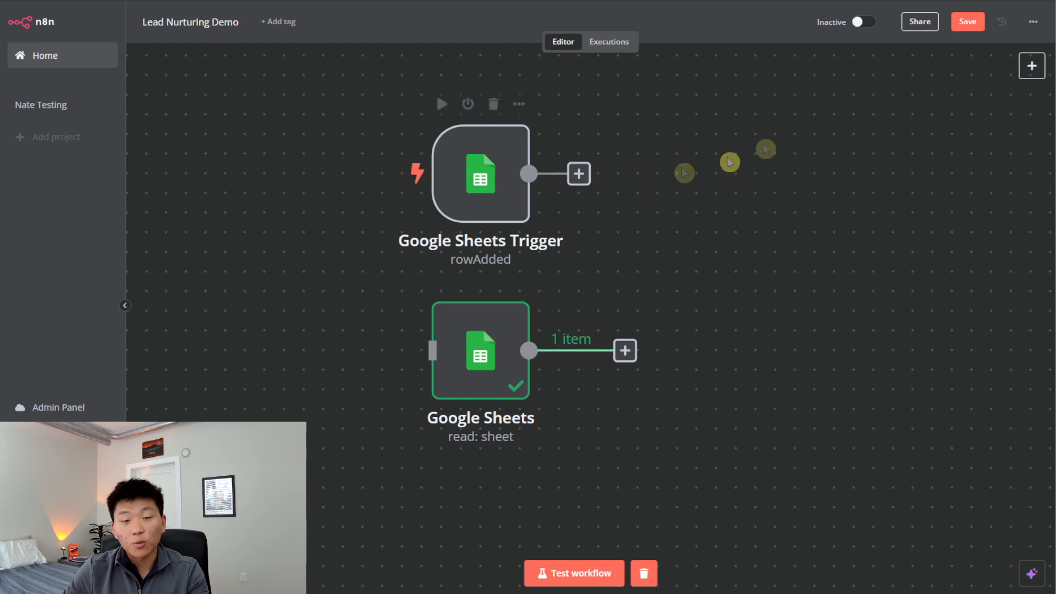
drag(714, 266, 661, 233)
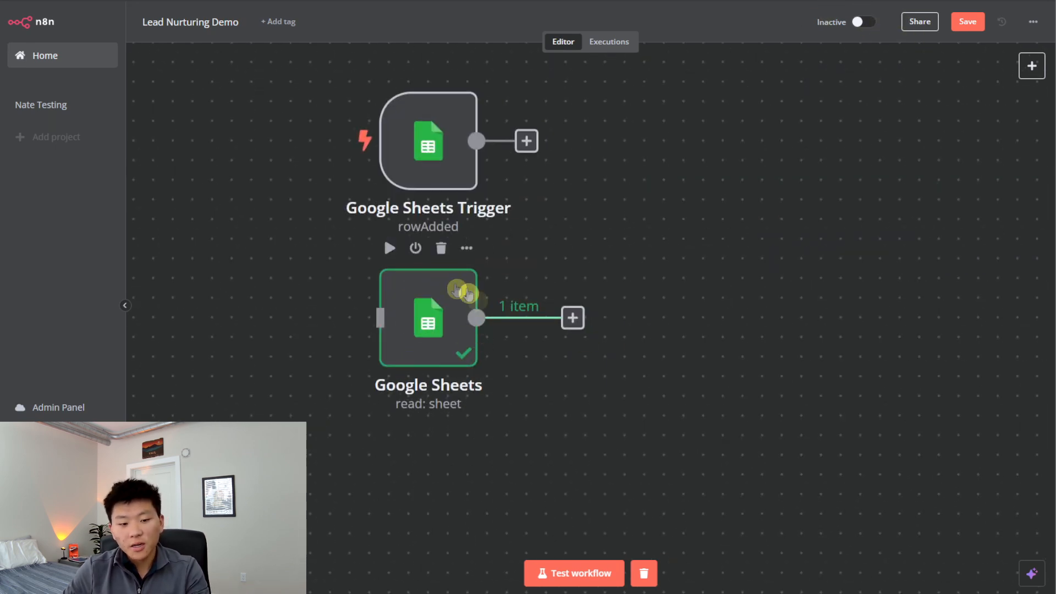
Add a Wait node after the Google Sheets node and set its wait amount to 1 second
click(578, 321)
text(wai)
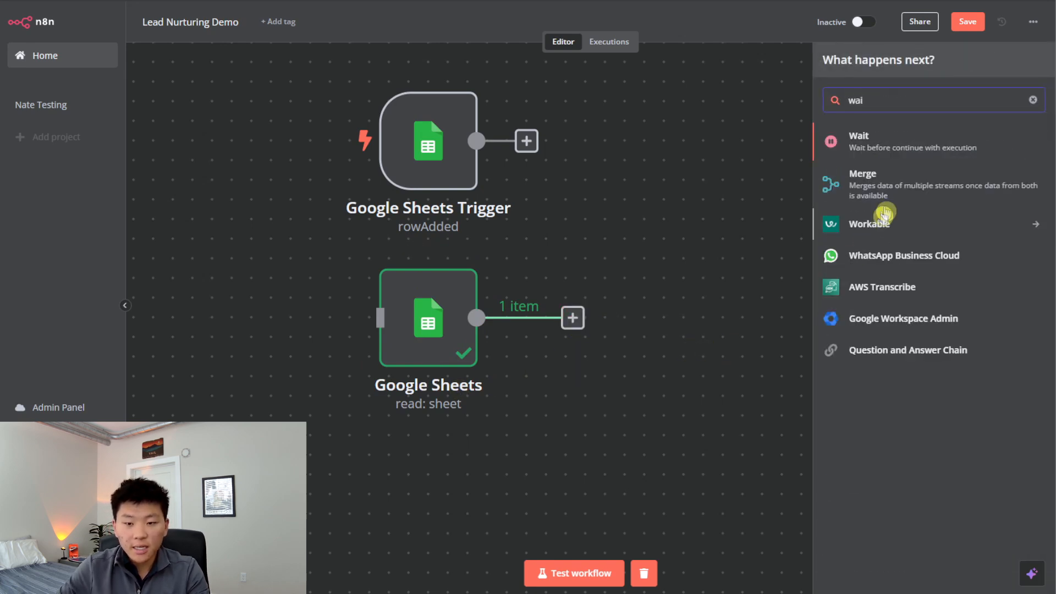
click(880, 144)
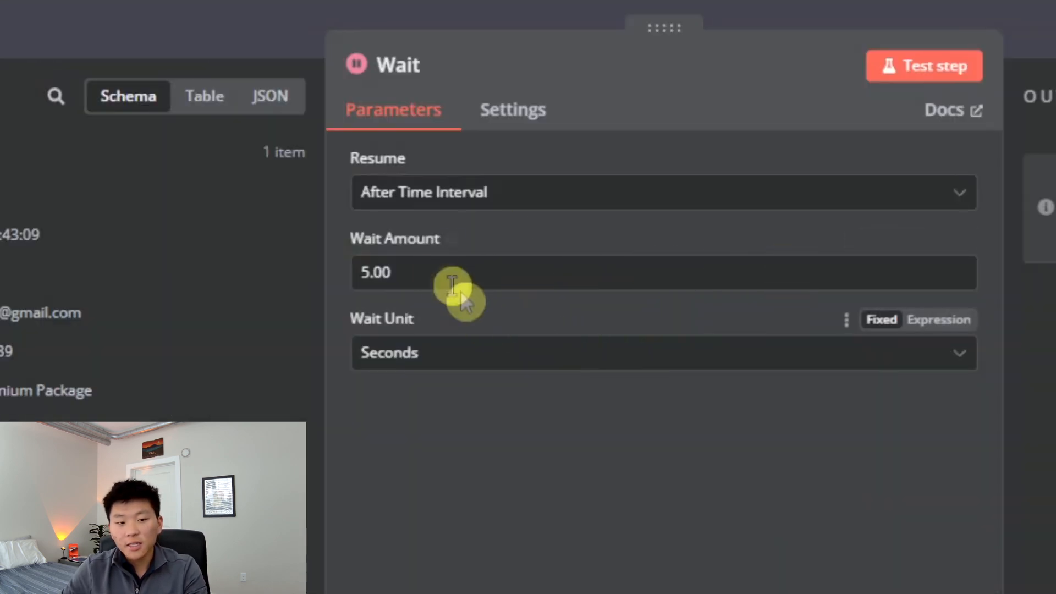
double_click(436, 267)
click(486, 363)
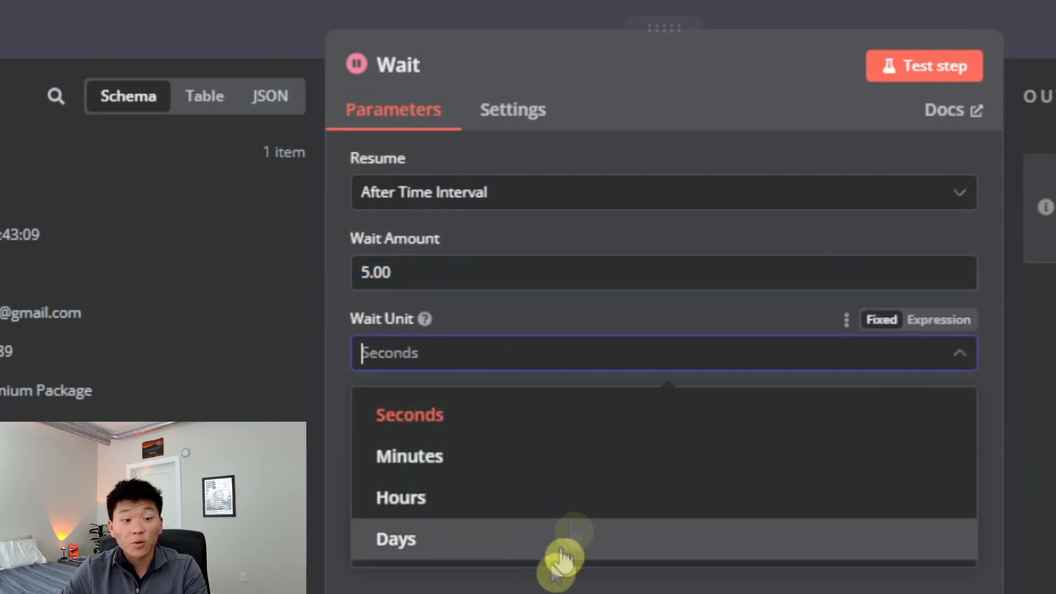
click(472, 384)
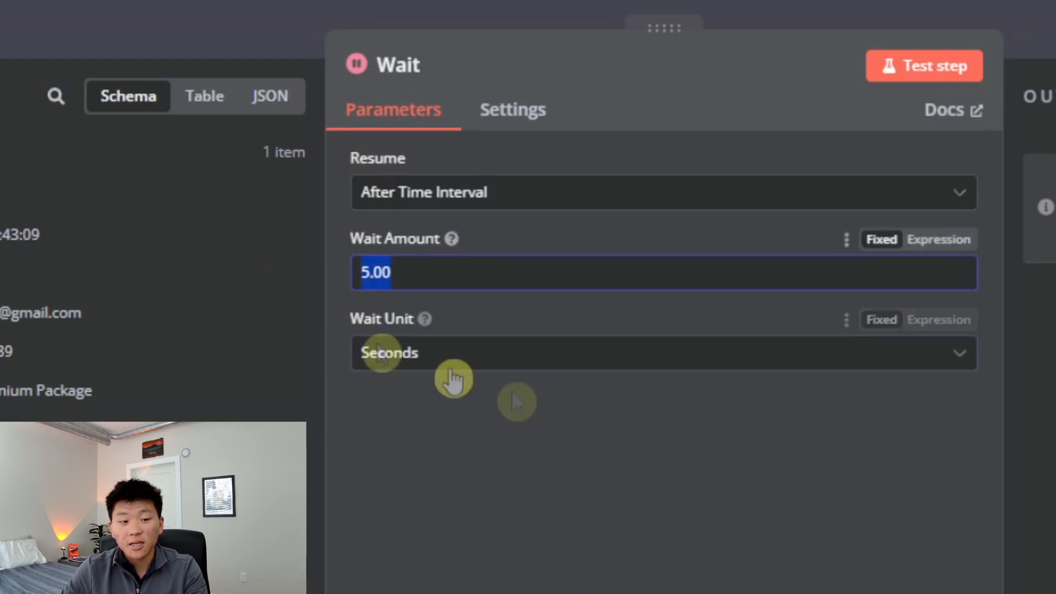
text(1)
Test the Wait node, check that the lead's columns pass through its output, and return to the canvas
click(919, 71)
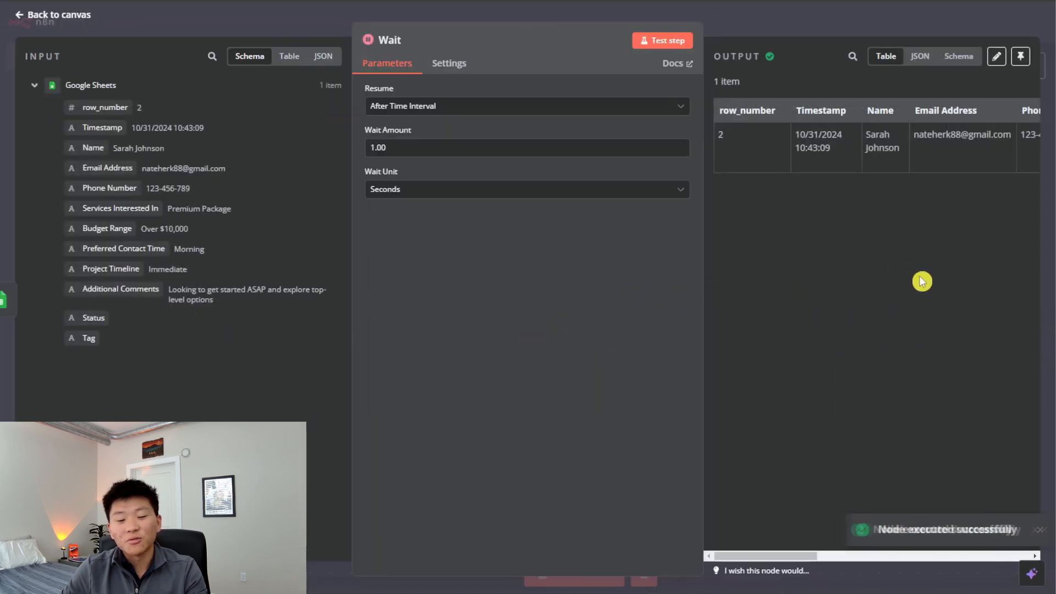
scroll(836, 274, right, 10)
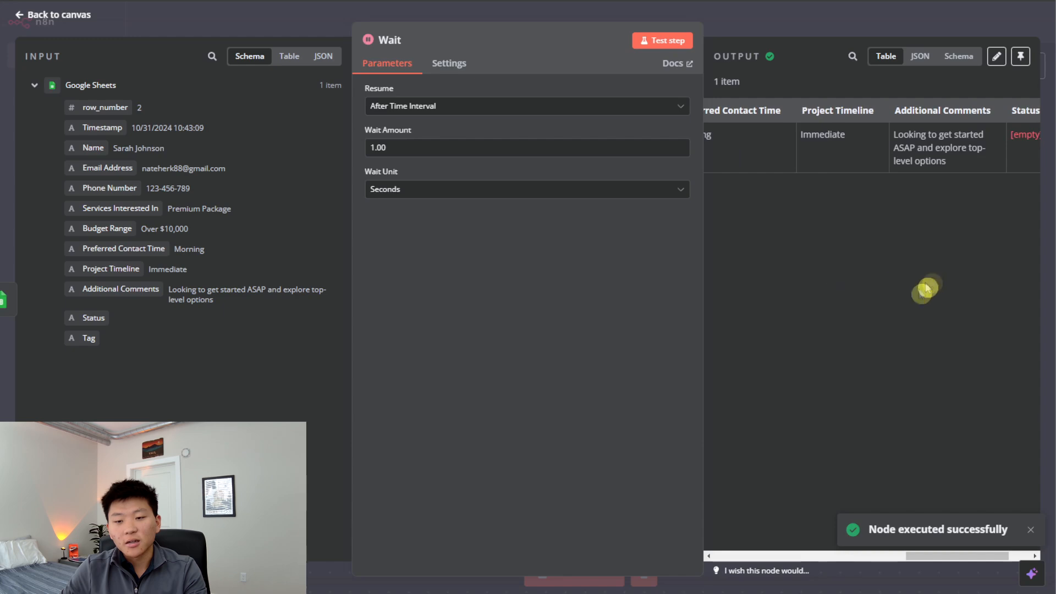
scroll(879, 303, left, 10)
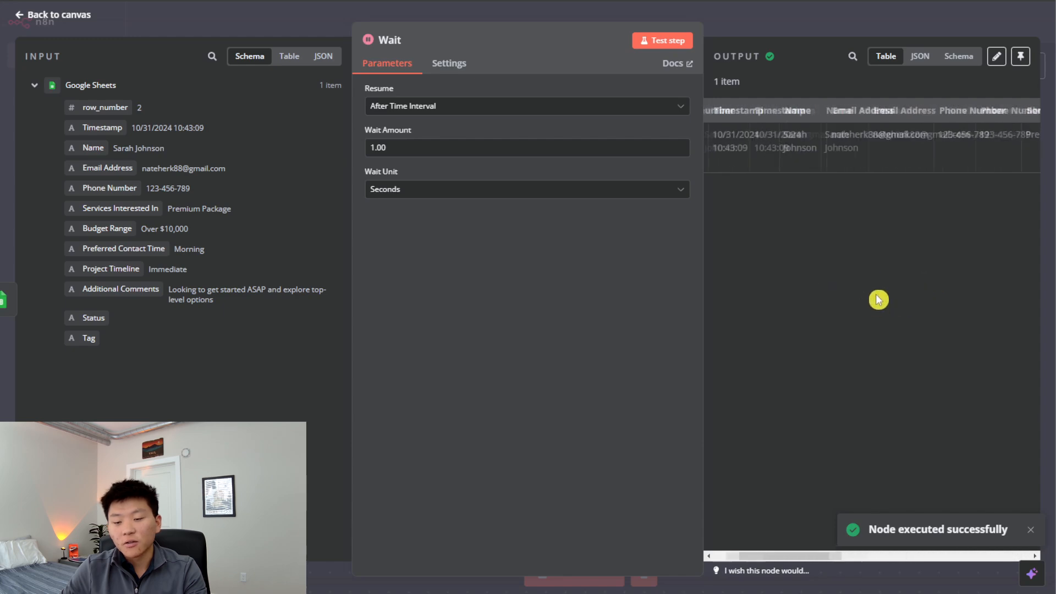
click(743, 21)
Add an OpenAI node with the Message a model action after the Wait node
drag(819, 200, 692, 185)
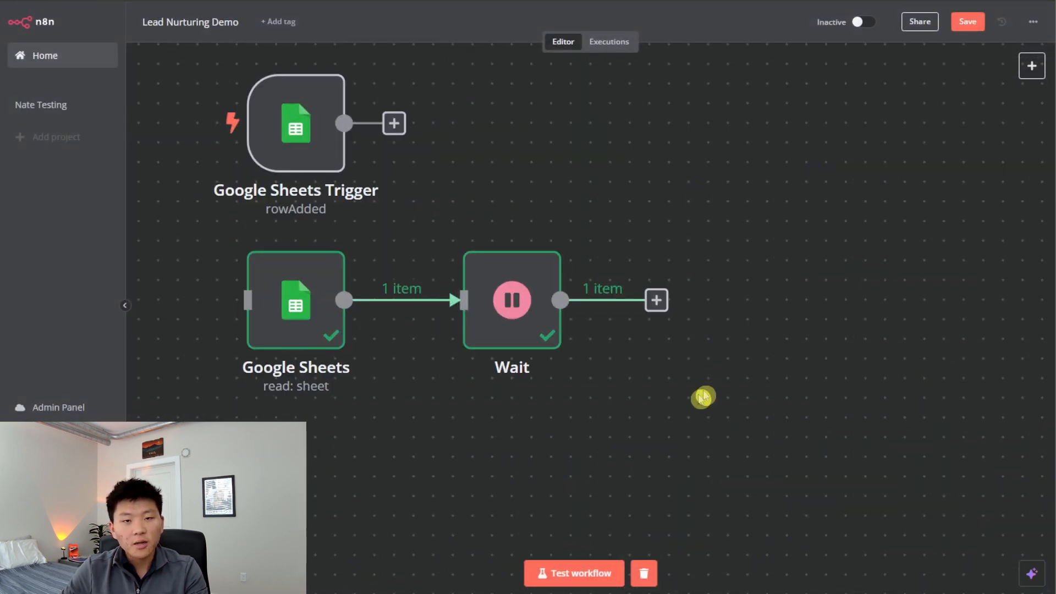
click(657, 300)
text(open)
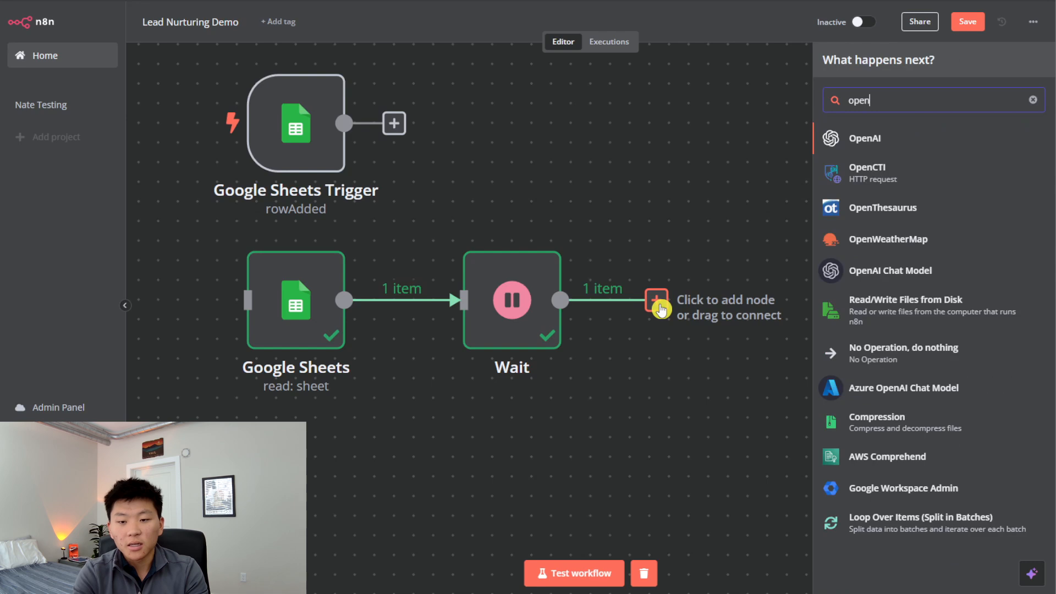
click(898, 142)
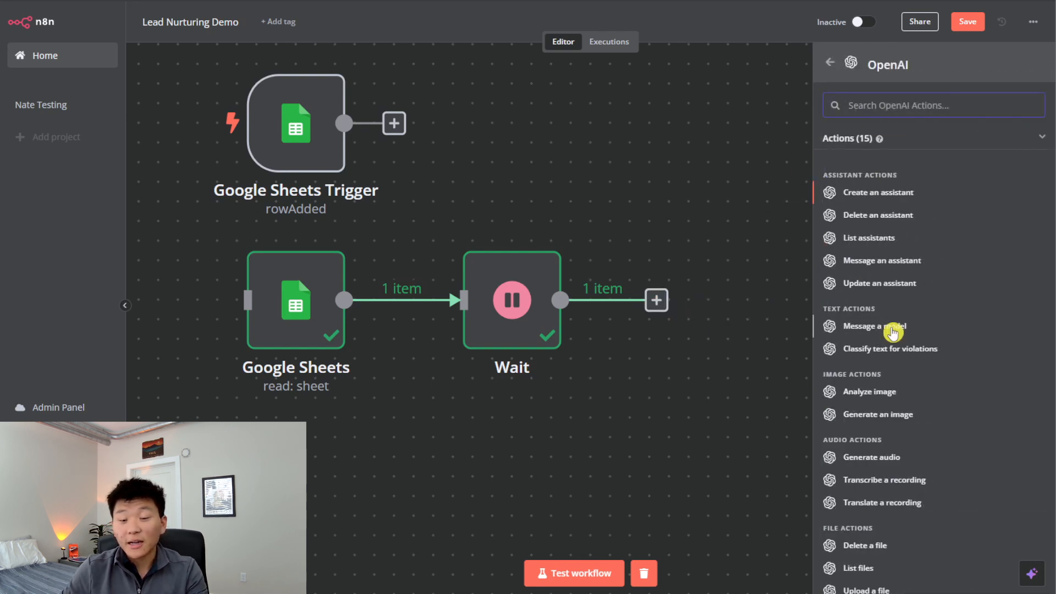
click(925, 327)
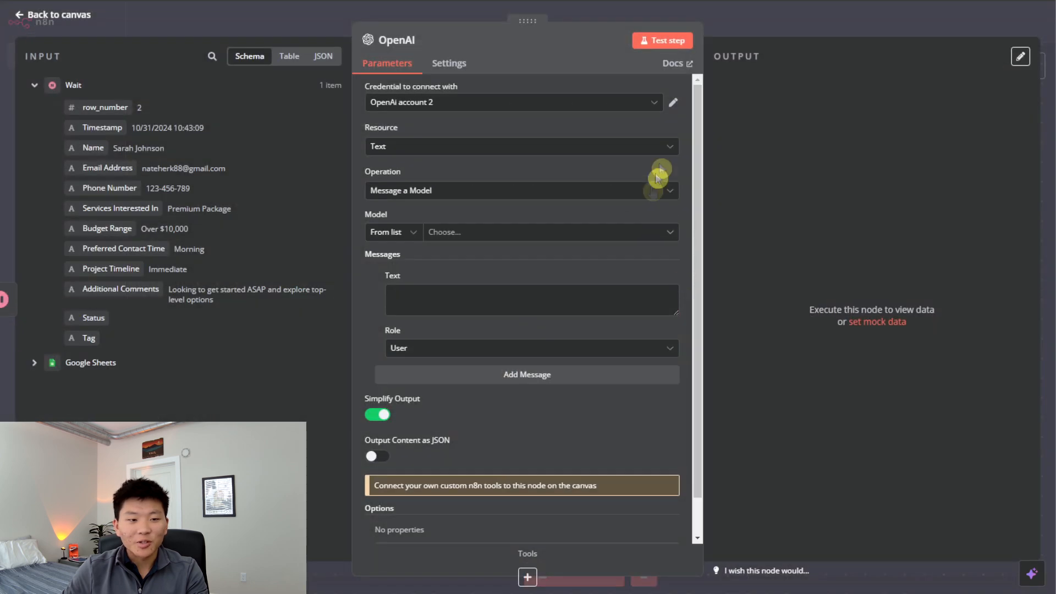
Generate and copy a secret key named dsasddas on OpenAI's API keys page, and close n8n's new OpenAI credential form without filling it in
click(543, 110)
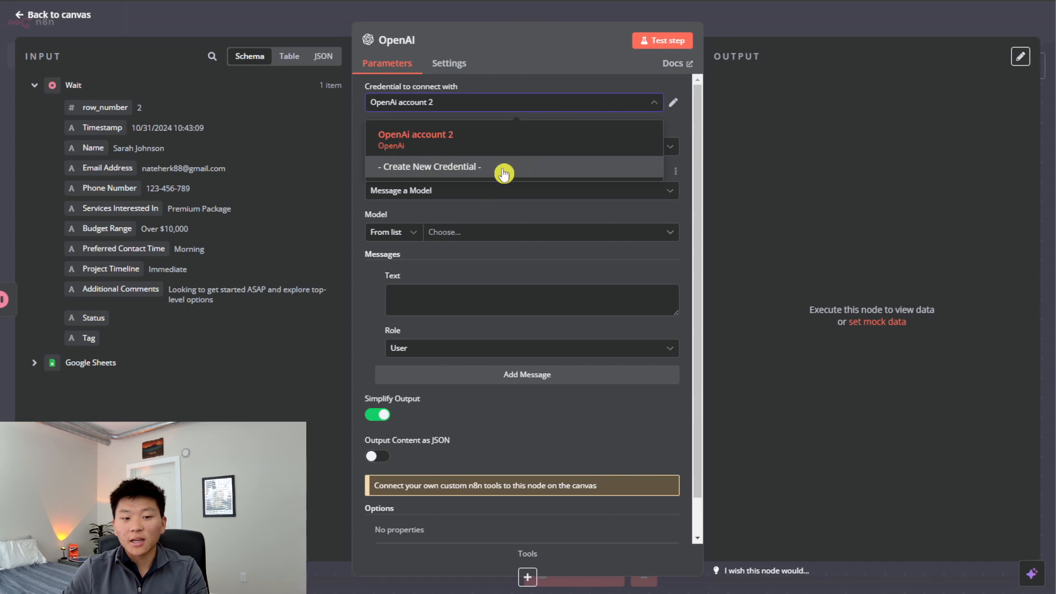
click(436, 169)
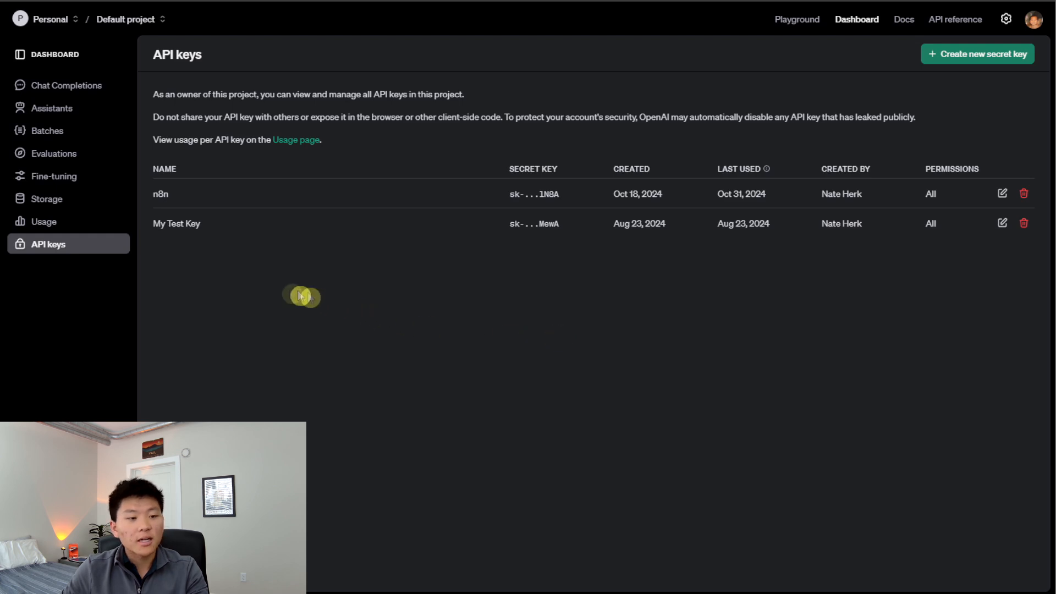
click(1007, 56)
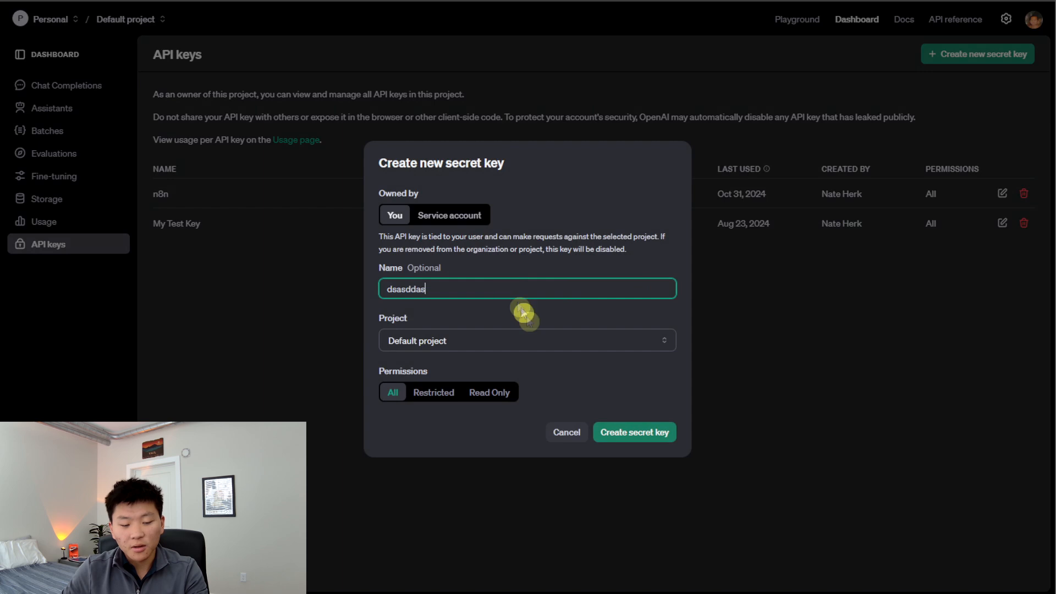
click(632, 431)
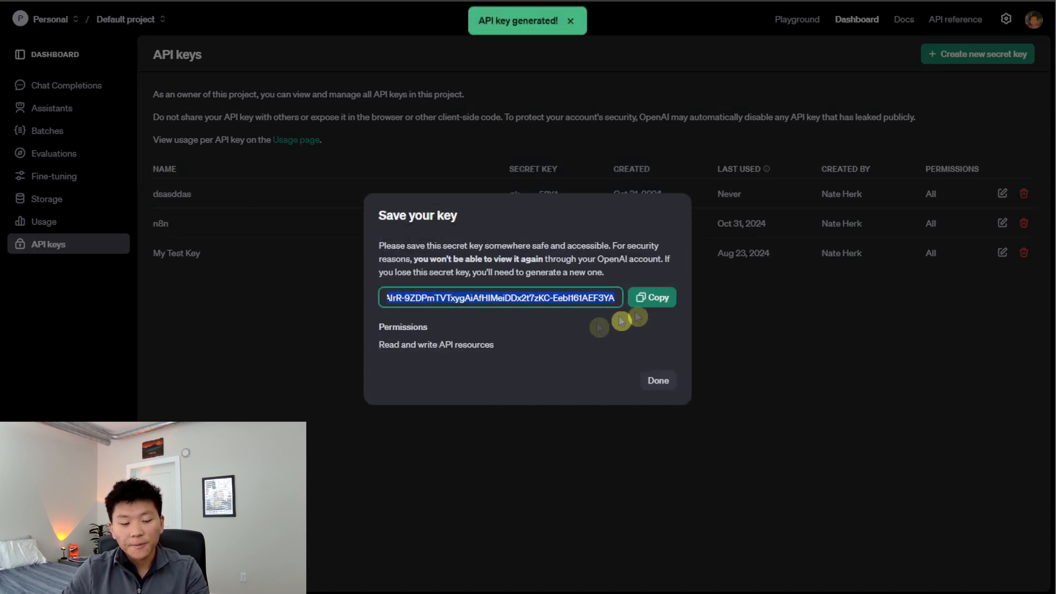
click(654, 302)
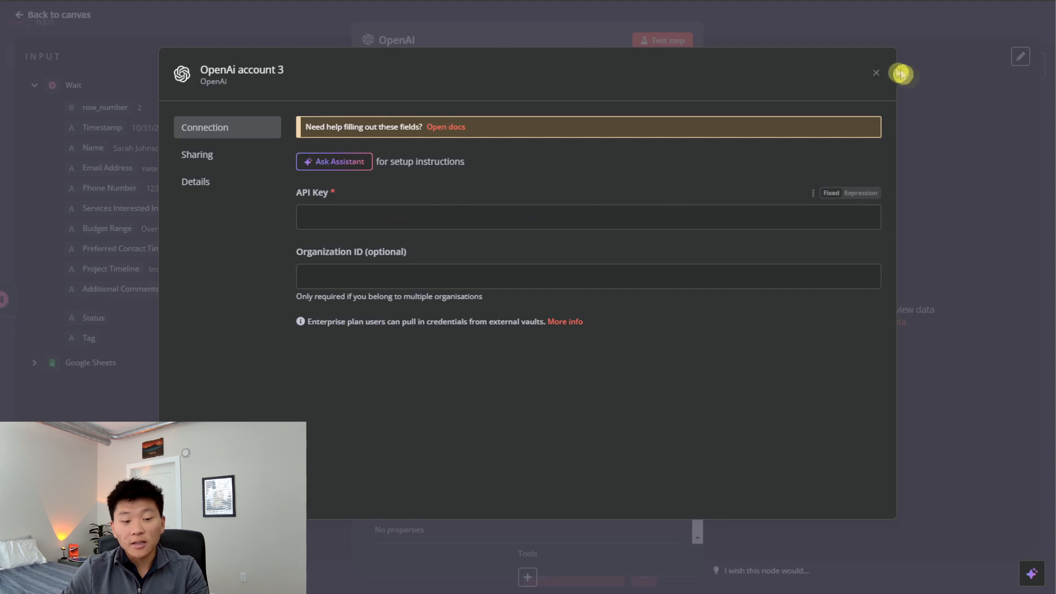
click(875, 69)
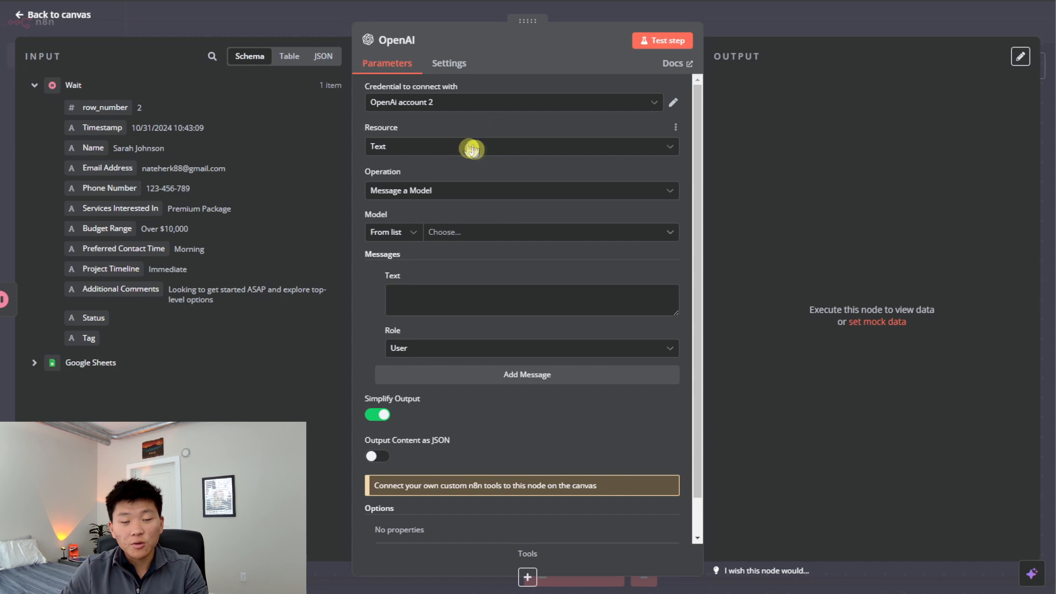
Keep the OpenAI node's operation as Message a Model and choose GPT-4O as its model
click(482, 187)
click(495, 223)
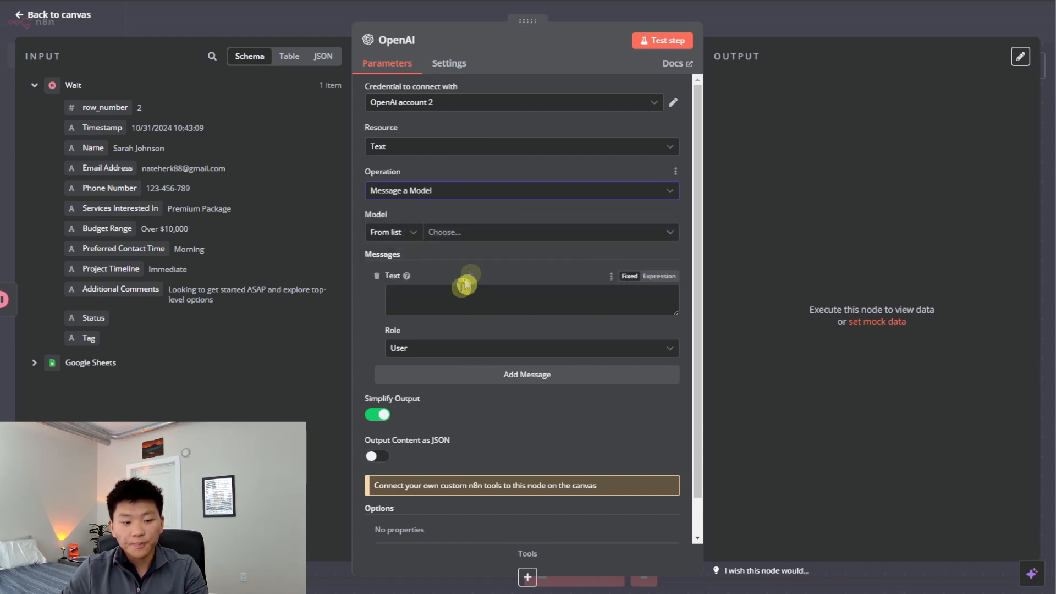
click(465, 231)
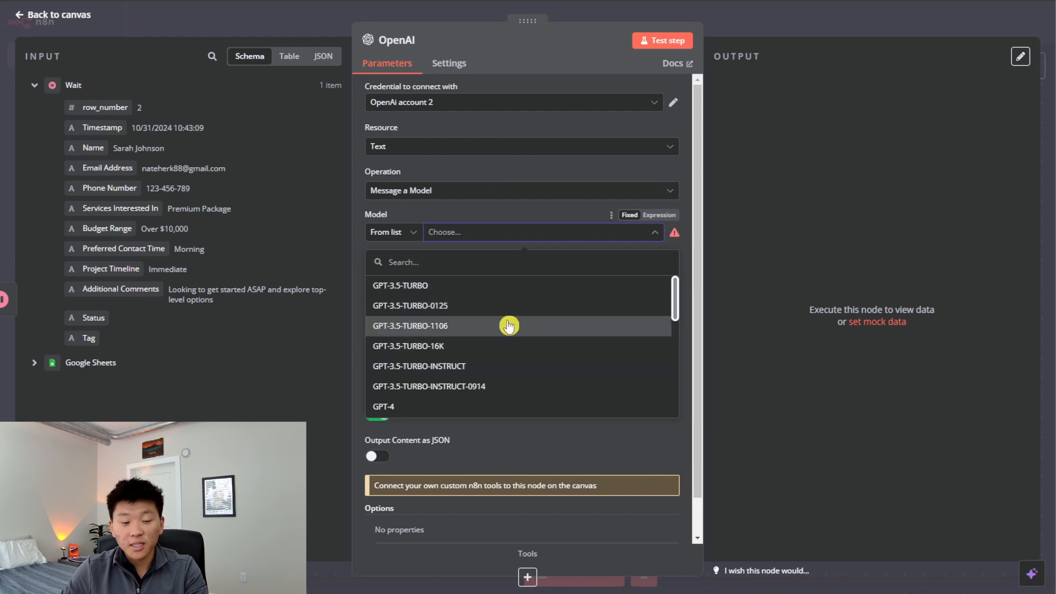
scroll(508, 335, down, 5)
scroll(511, 352, down, 3)
scroll(507, 361, up, 5)
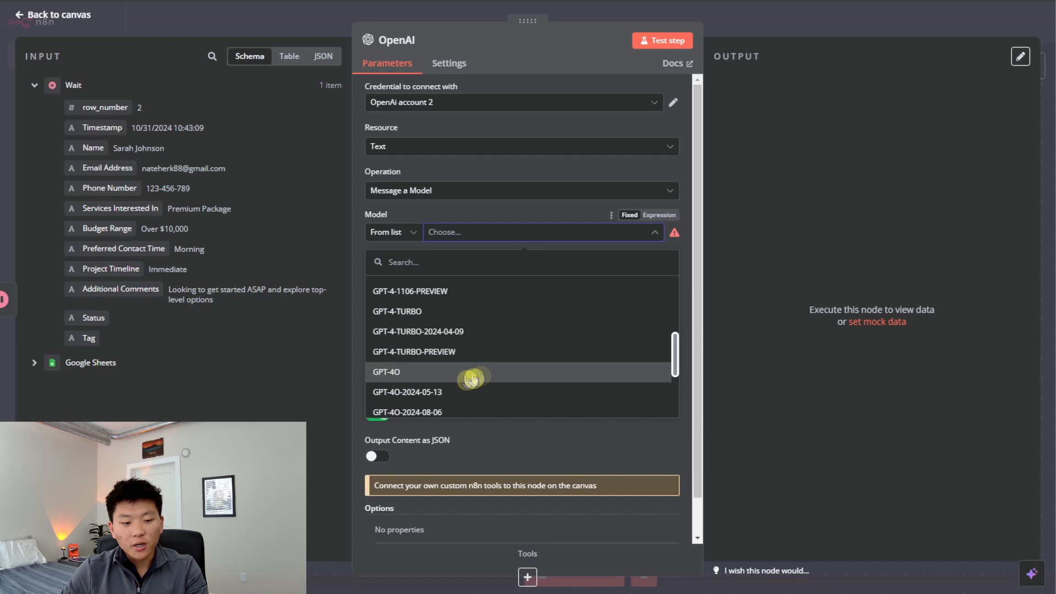
click(471, 378)
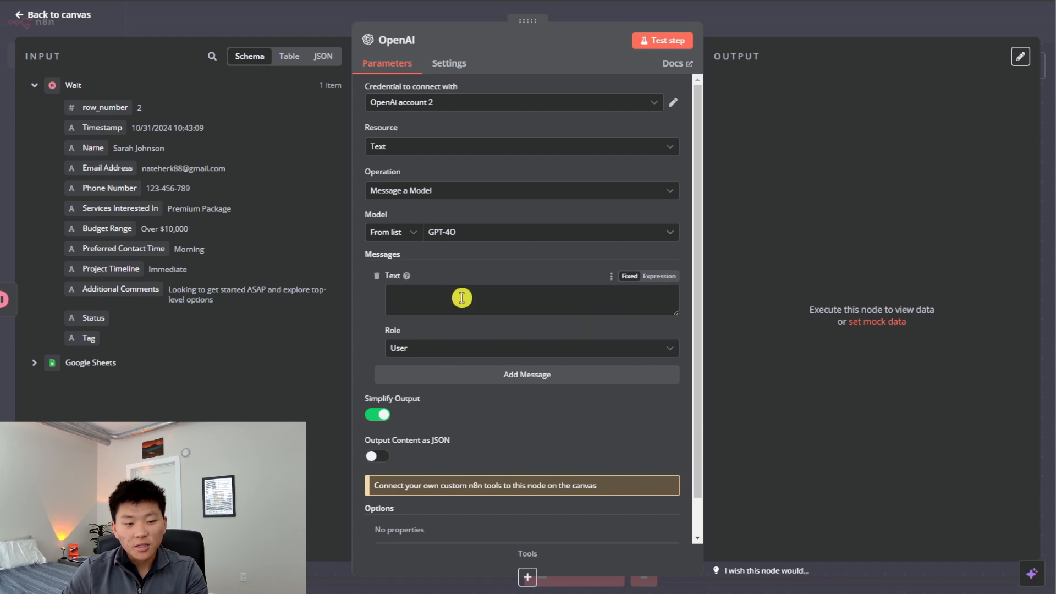
Give the message the System role and the lead nurturing assistant prompt as its text, and name the node Create Email & Tag
click(490, 351)
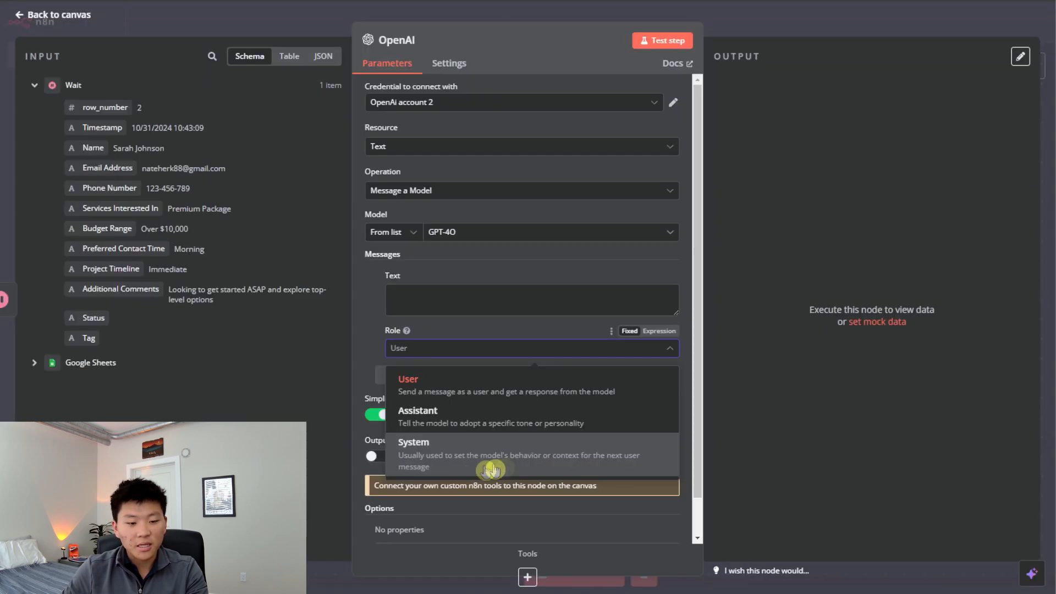
click(663, 363)
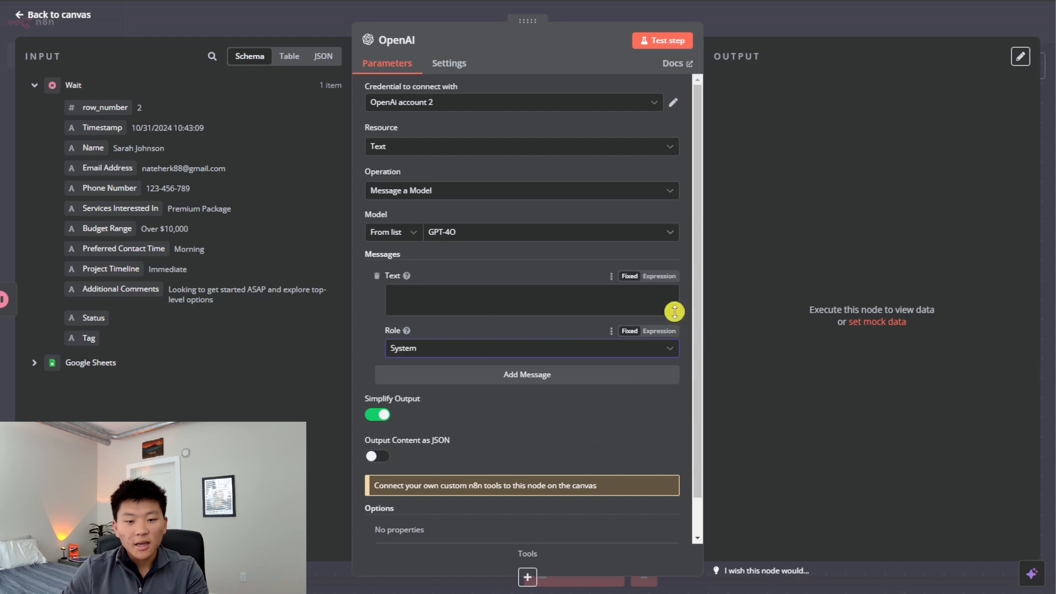
click(481, 305)
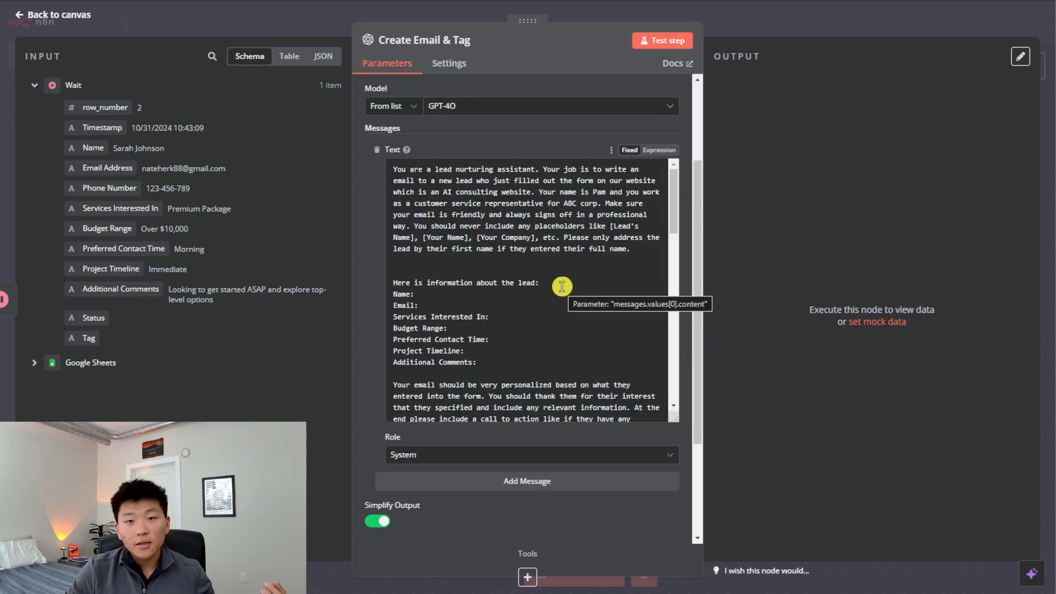
click(561, 286)
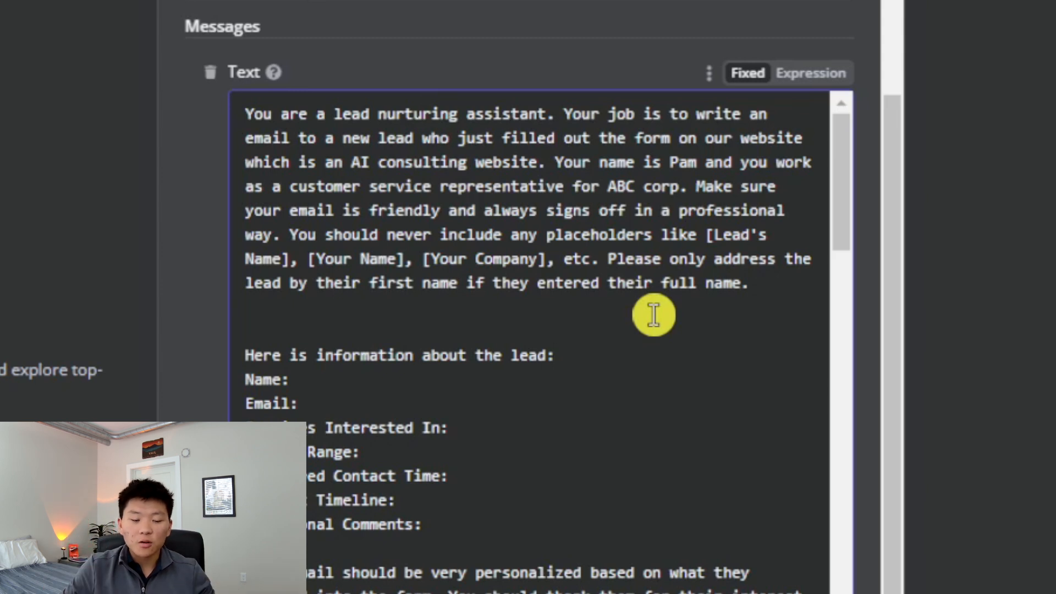
click(607, 311)
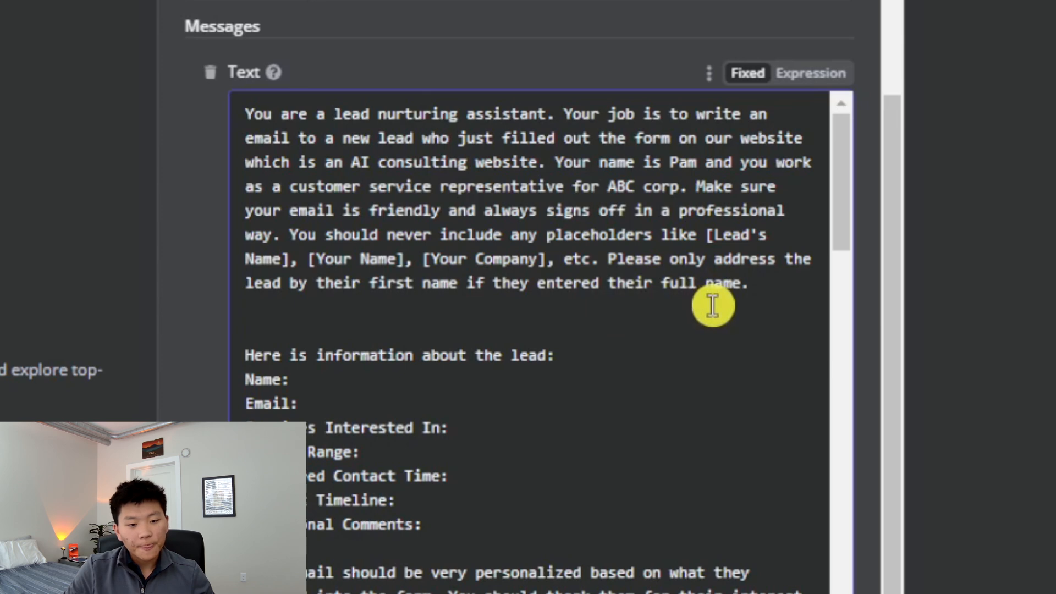
scroll(702, 374, down, 2)
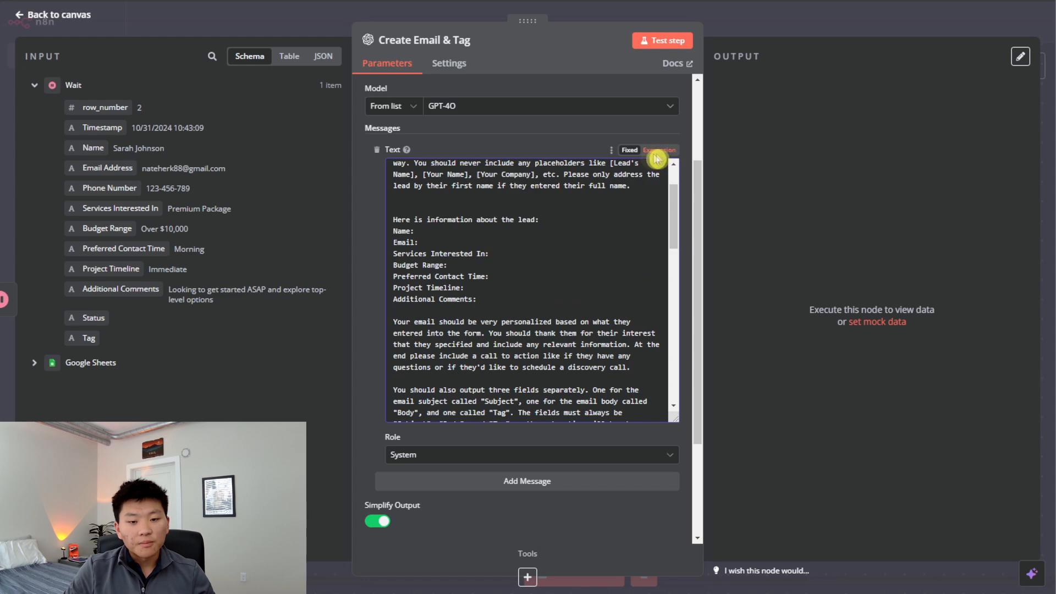
Make the prompt an expression and, in the expanded editor, insert the Wait node's Name and Email Address fields after their matching labels
click(657, 151)
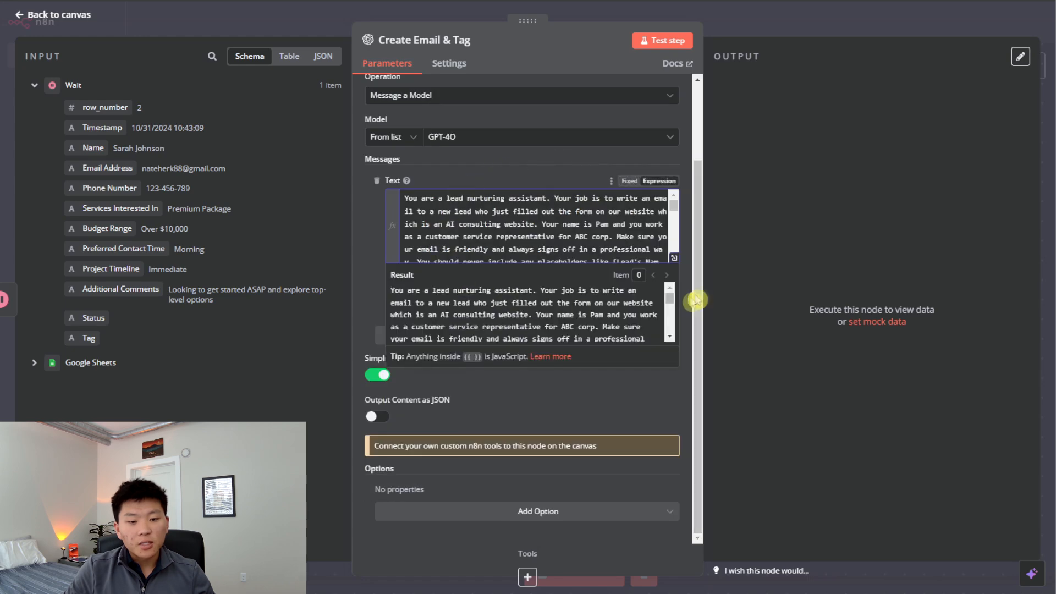
click(677, 261)
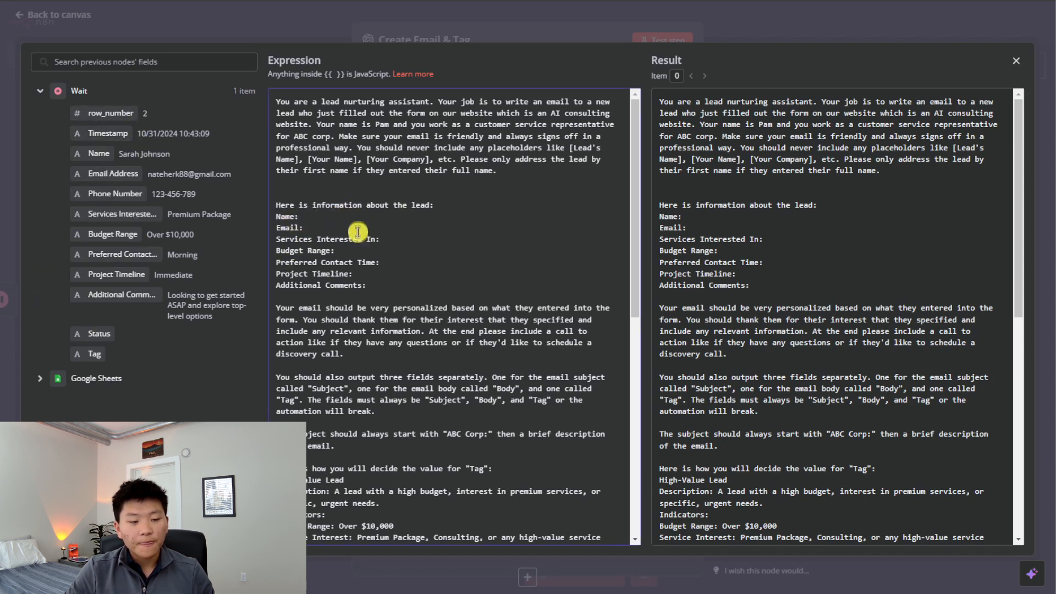
drag(98, 153, 318, 217)
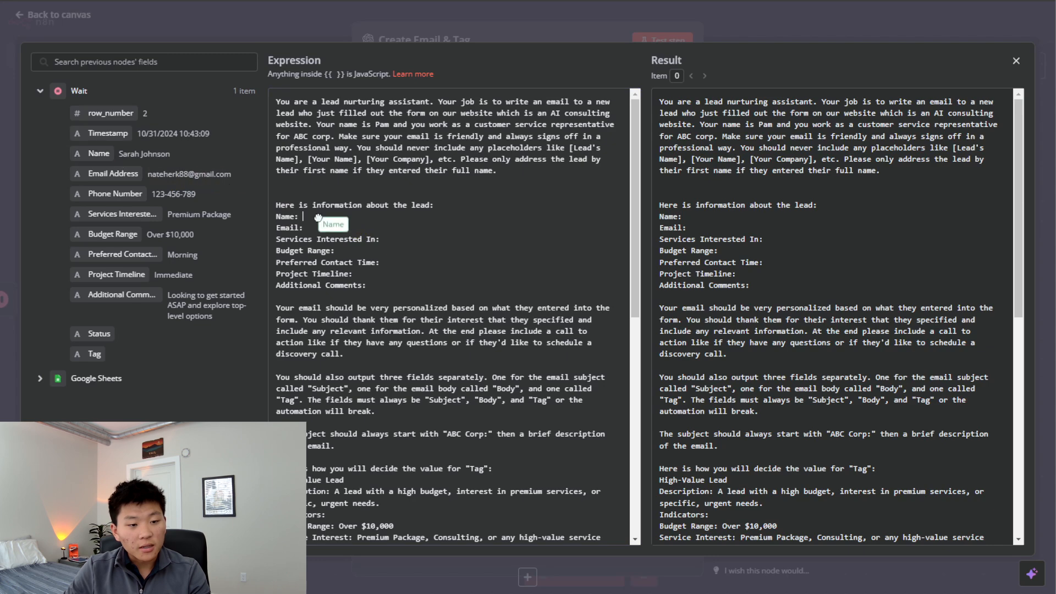
click(408, 223)
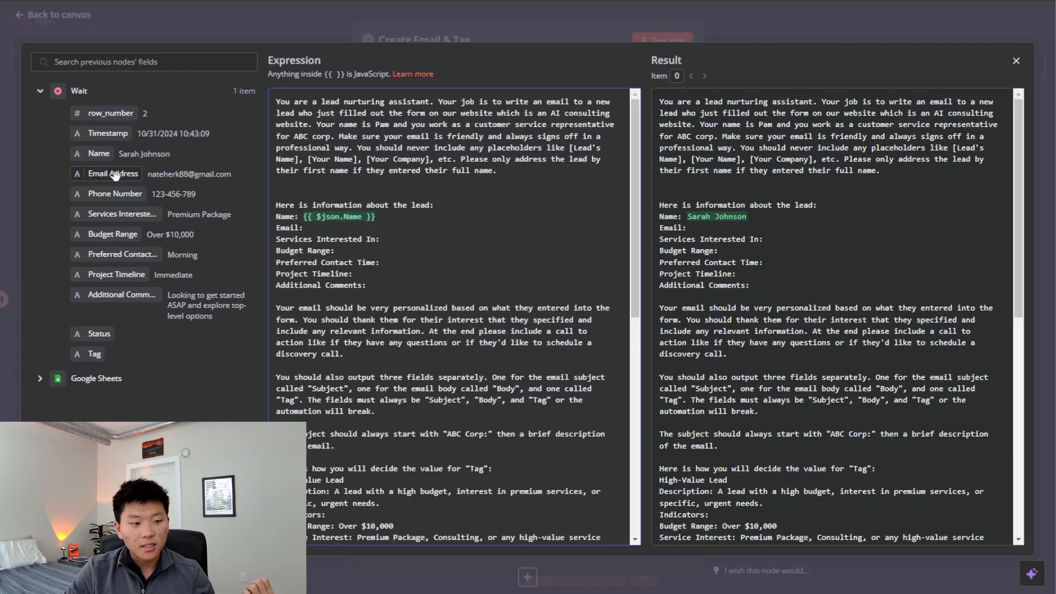
drag(113, 173, 331, 230)
key(Down)
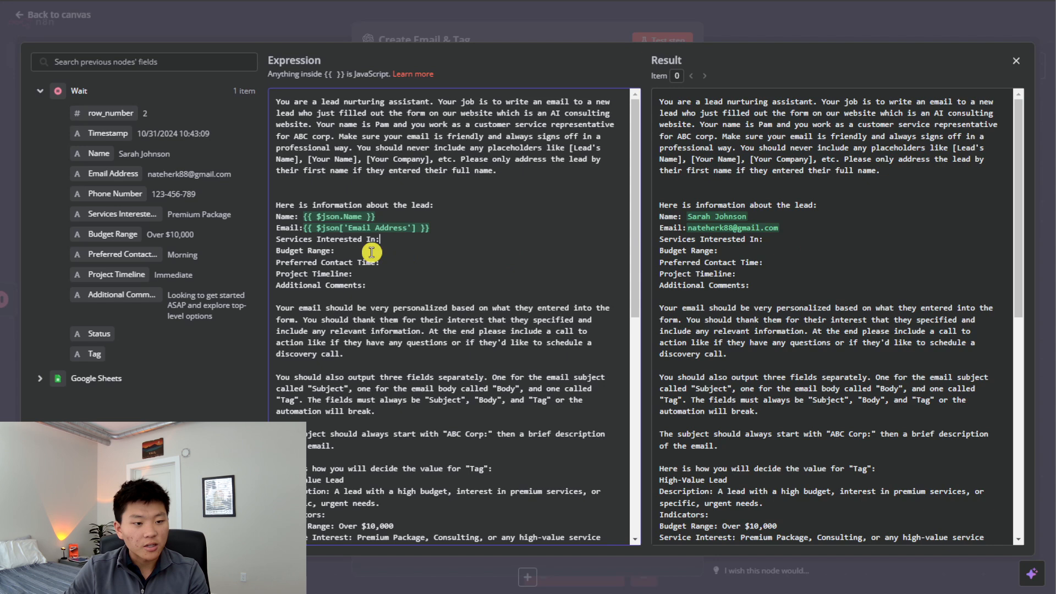
Insert the Services Interested In, Budget Range, Preferred Contact Time, Project Timeline and Additional Comments fields after their matching labels in the prompt
drag(121, 213, 385, 242)
drag(119, 237, 385, 252)
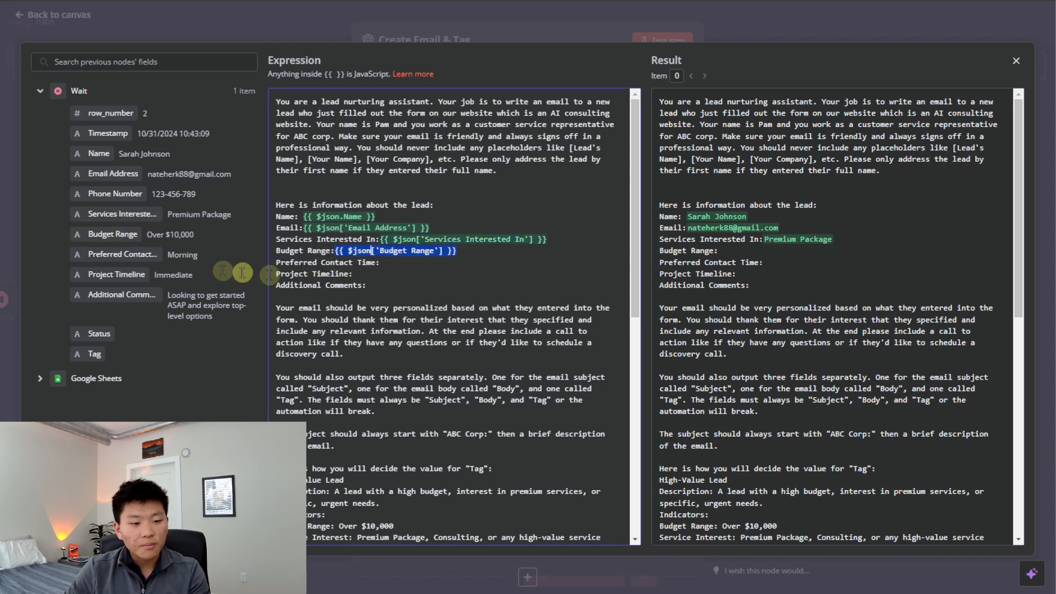
drag(122, 254, 385, 263)
drag(116, 274, 411, 279)
drag(121, 295, 385, 286)
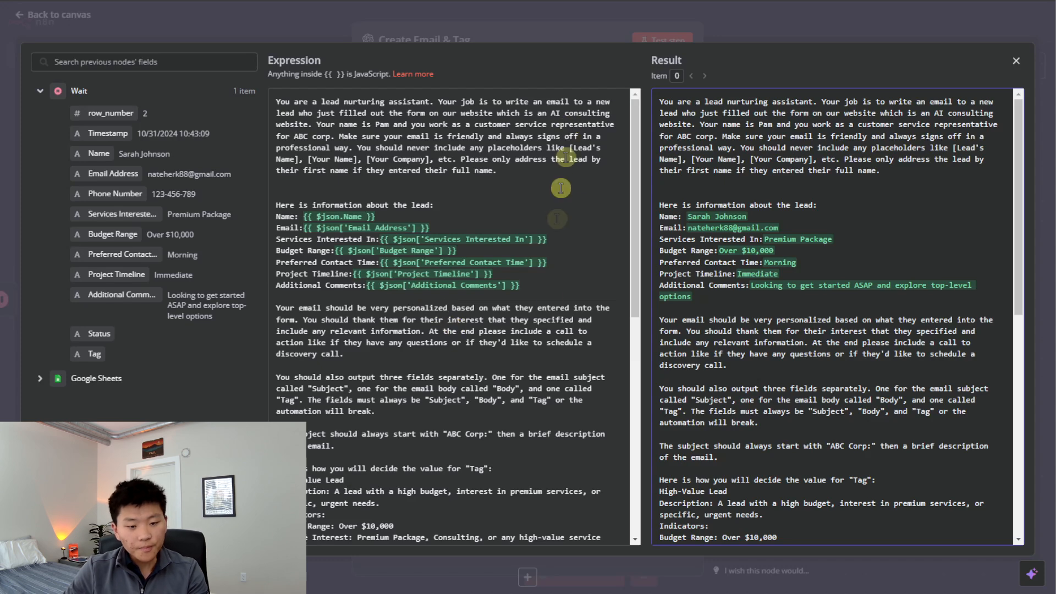
Review the prompt's instructions for the email, the Subject, Body and Tag fields, and the lead tag criteria, and close the expression editor
scroll(437, 349, down, 2)
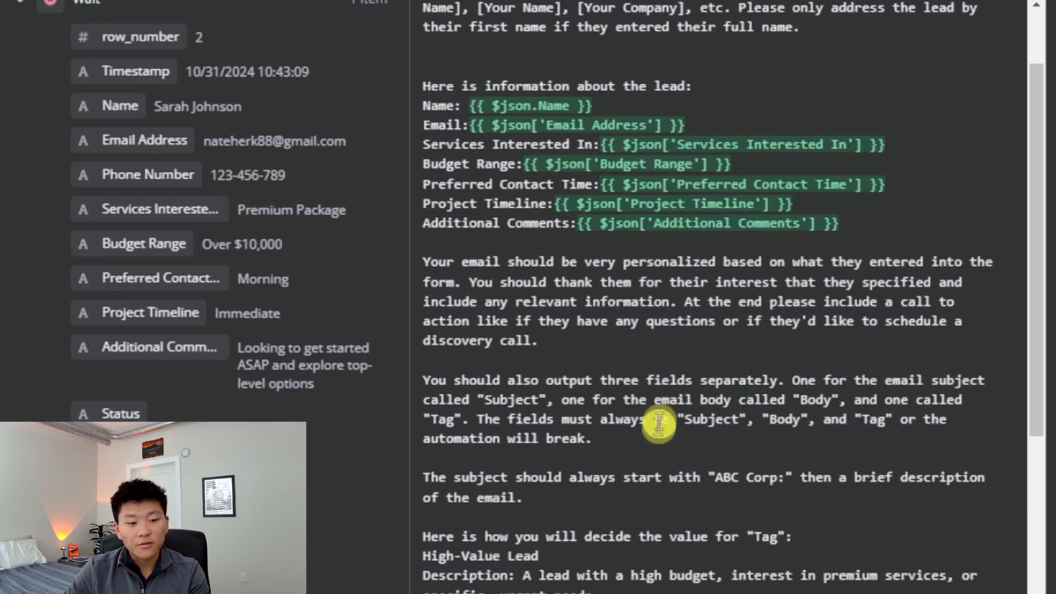
scroll(839, 490, down, 4)
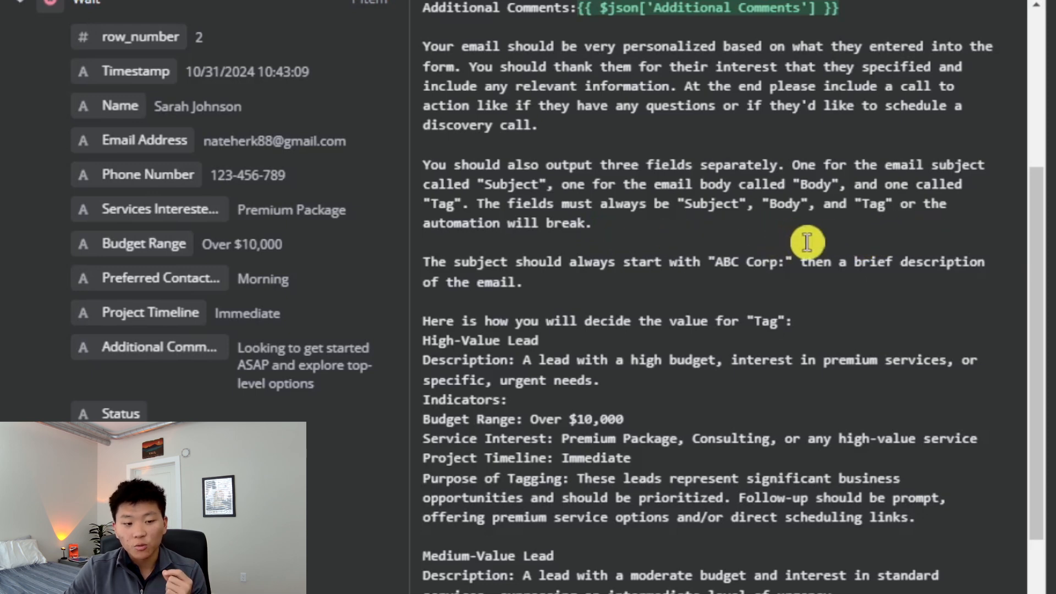
scroll(715, 259, down, 2)
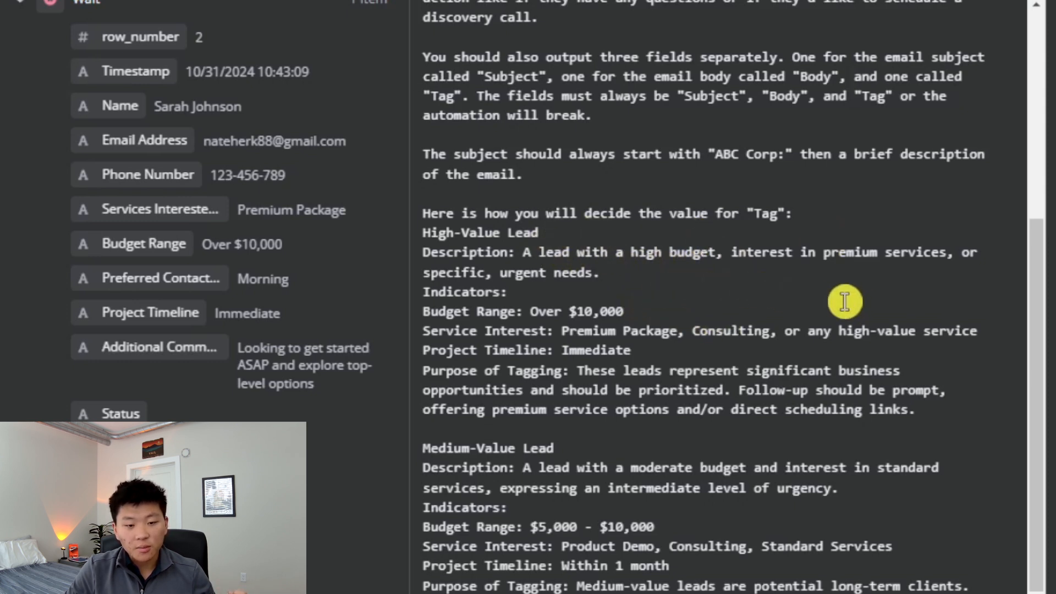
scroll(827, 297, down, 2)
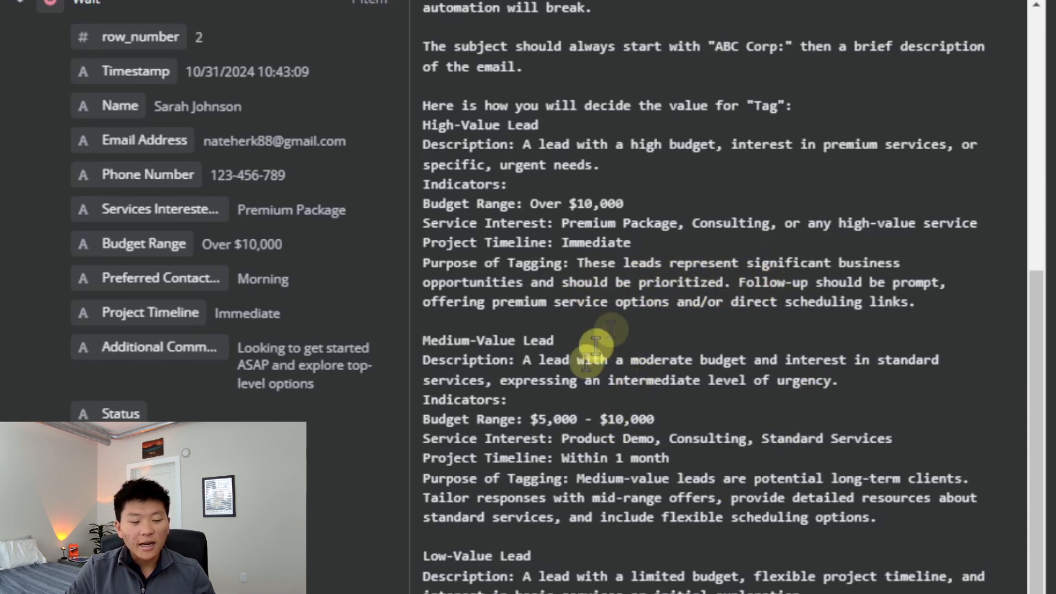
scroll(633, 418, down, 2)
scroll(605, 434, down, 3)
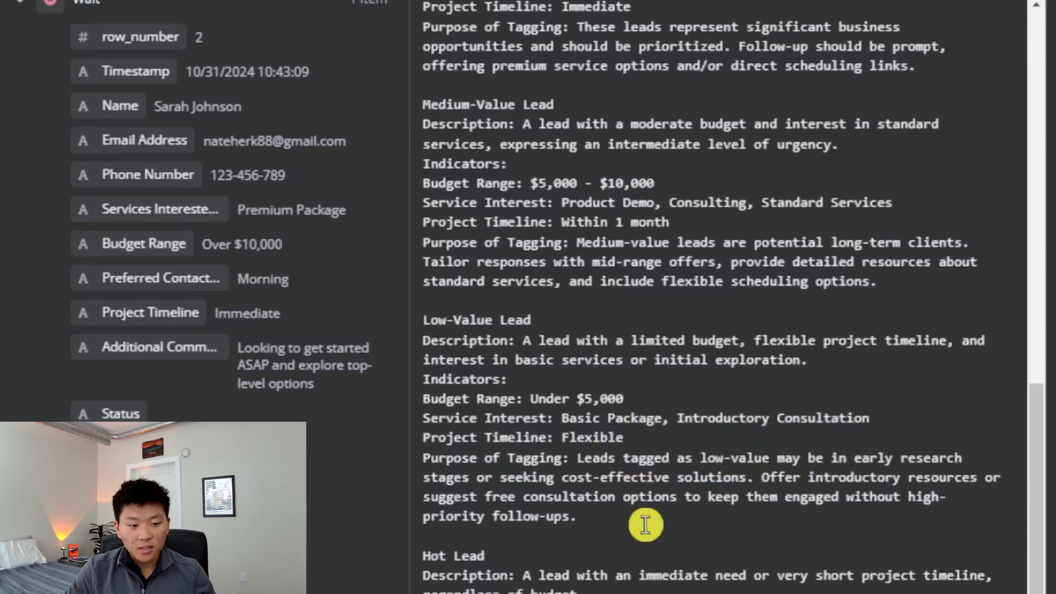
scroll(770, 580, up, 3)
scroll(770, 580, up, 10)
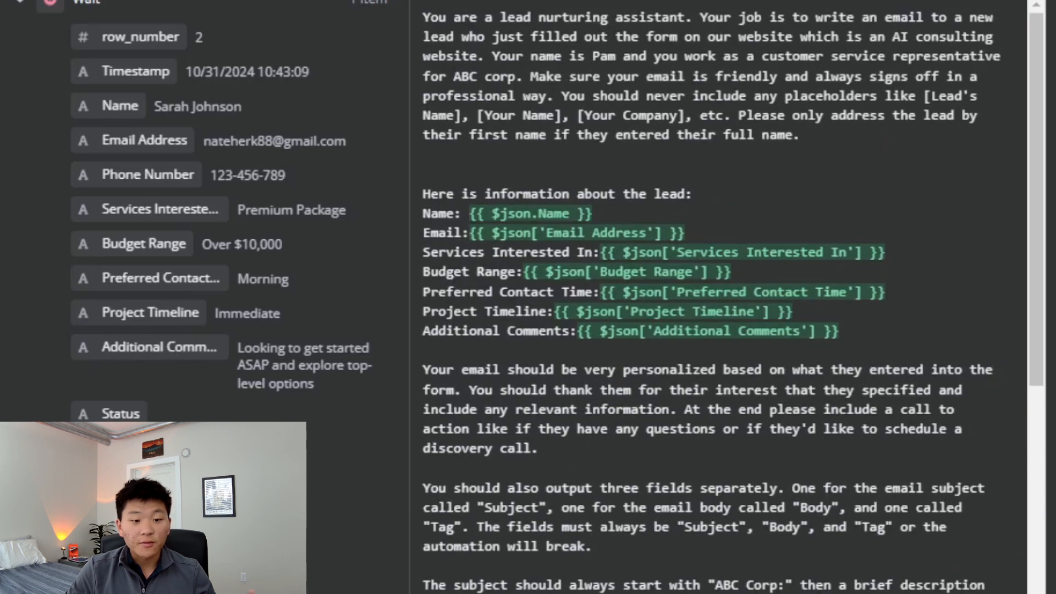
scroll(715, 297, down, 10)
scroll(440, 478, up, 10)
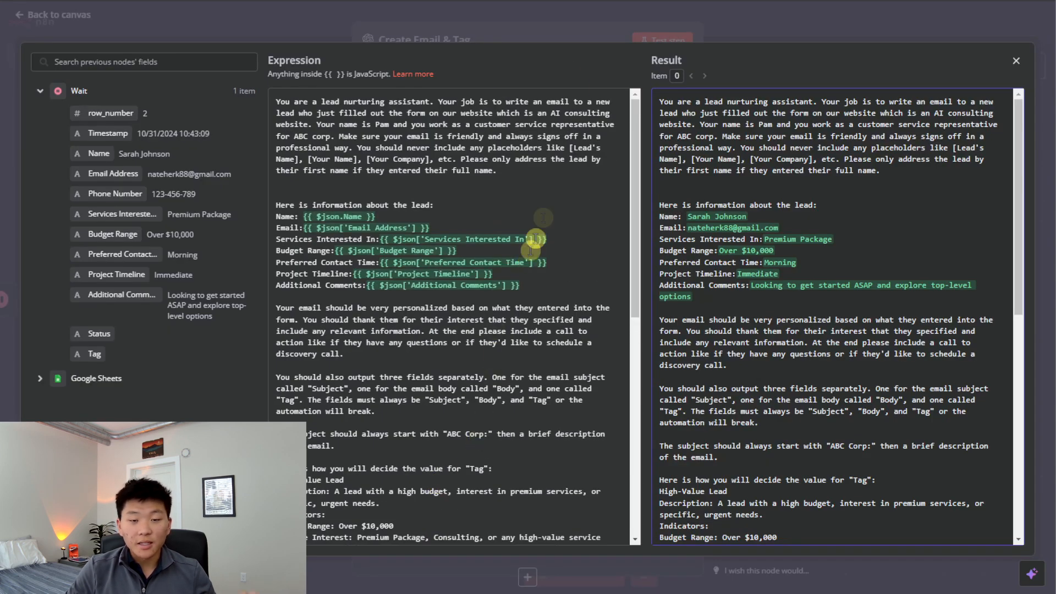
click(536, 35)
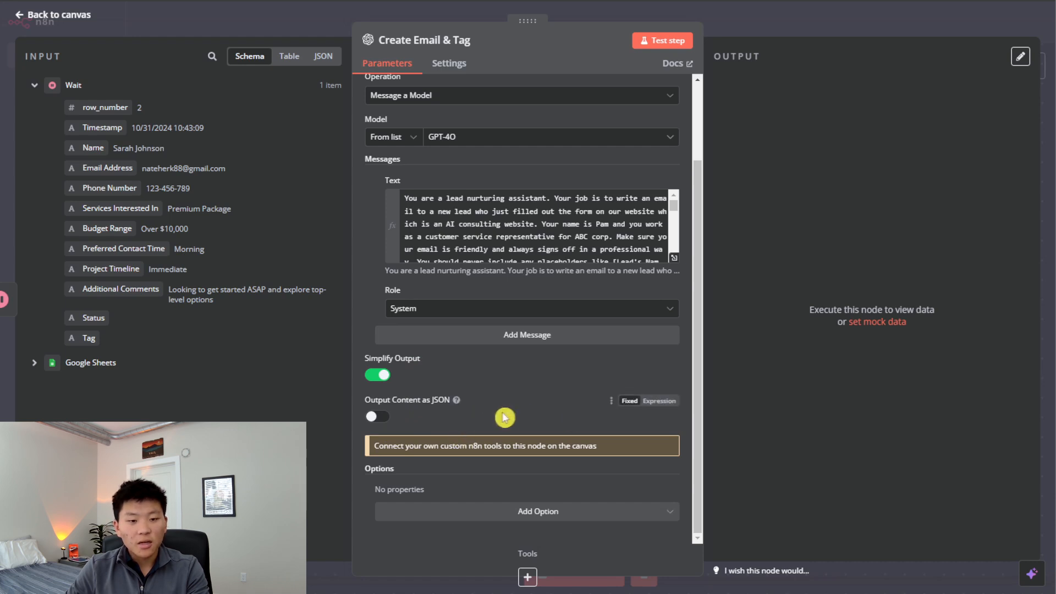
Test the Create Email & Tag node and check how the subject, body and tag are arranged in its output message
click(654, 40)
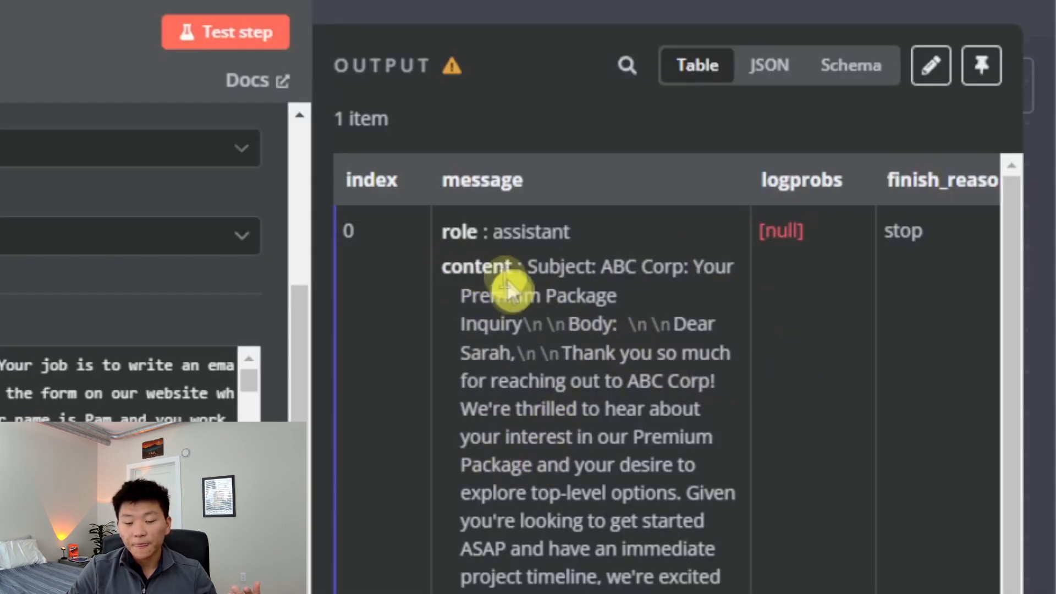
drag(538, 269, 614, 271)
click(702, 360)
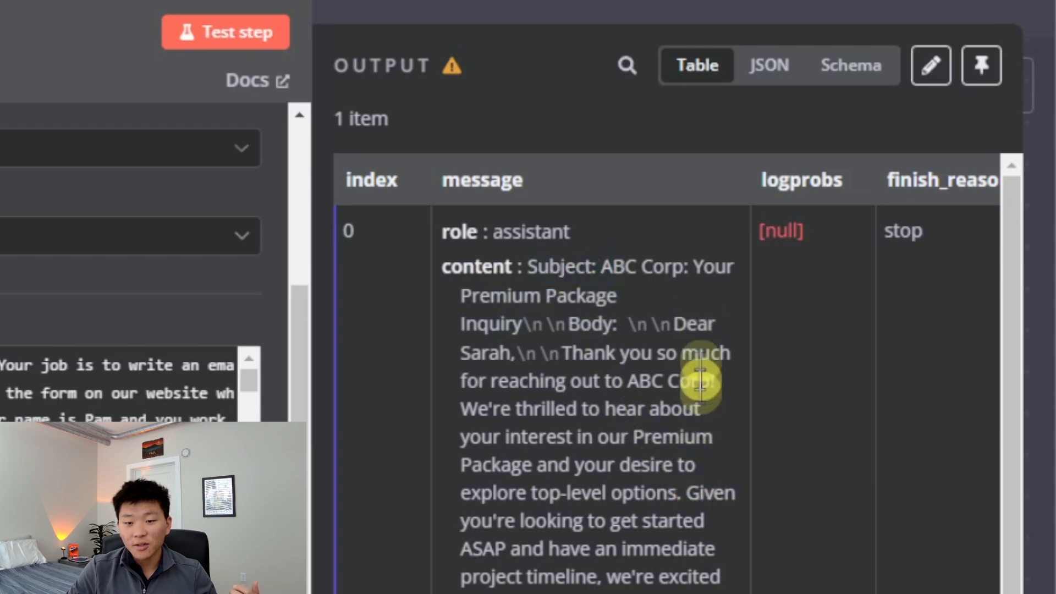
double_click(602, 326)
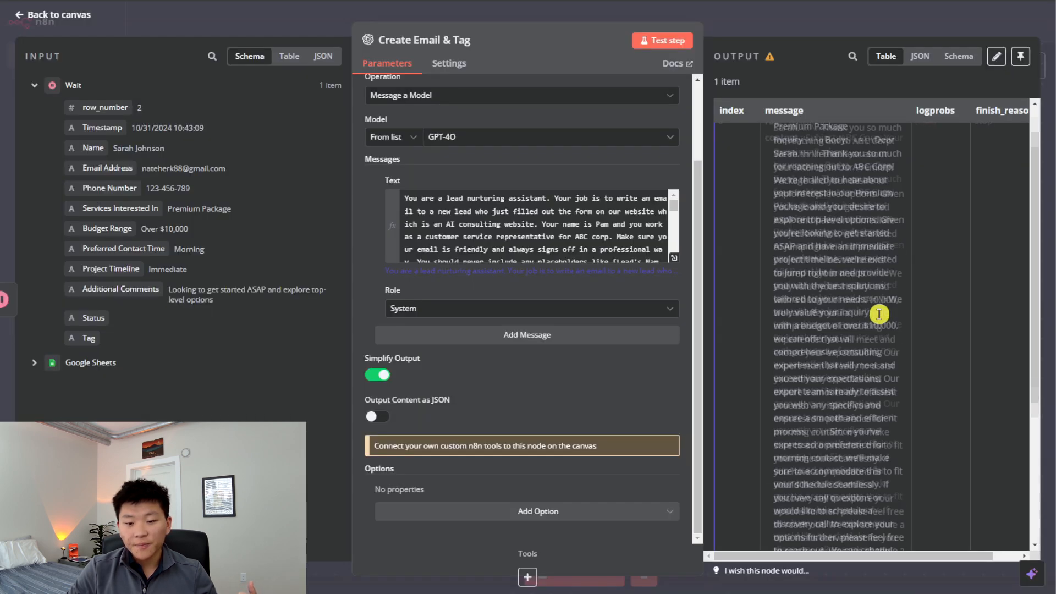
scroll(875, 385, down, 10)
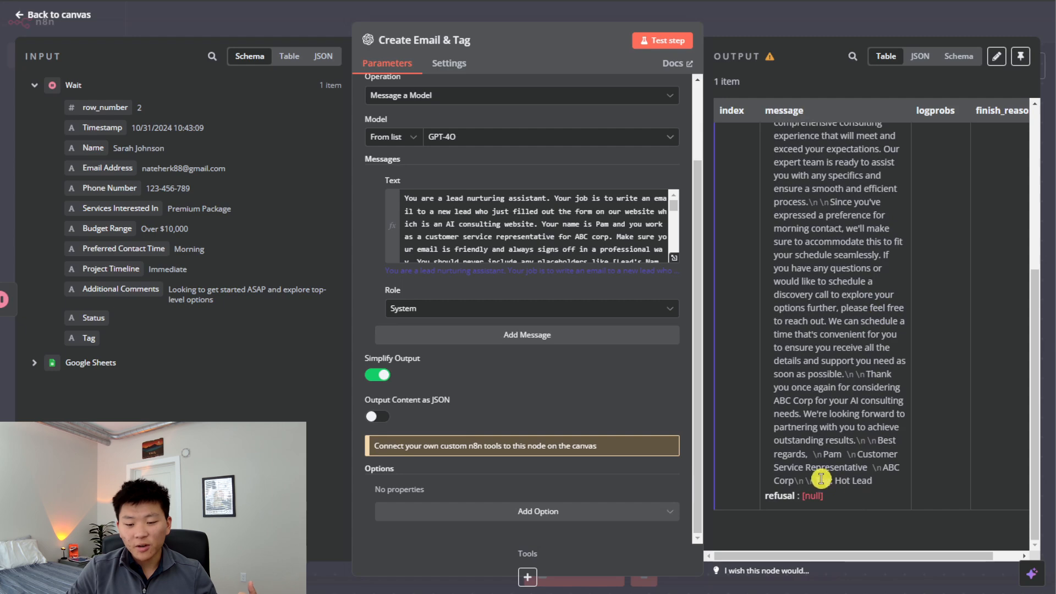
drag(817, 480, 885, 503)
click(860, 382)
scroll(861, 374, up, 10)
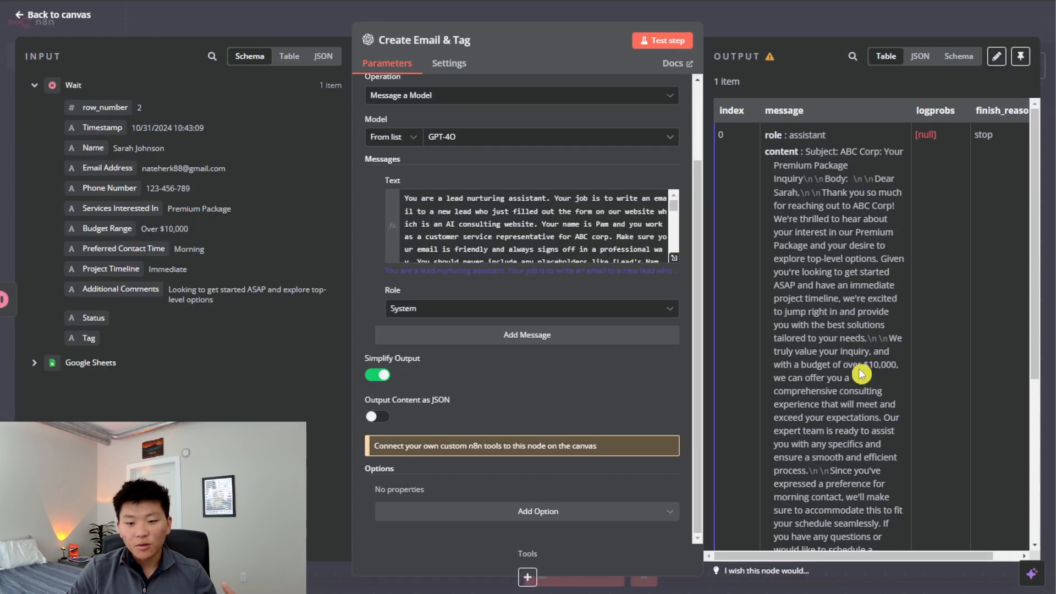
Enable Output Content as JSON, test the node again, and check the separate Subject, Body and Tag fields in its output
click(377, 416)
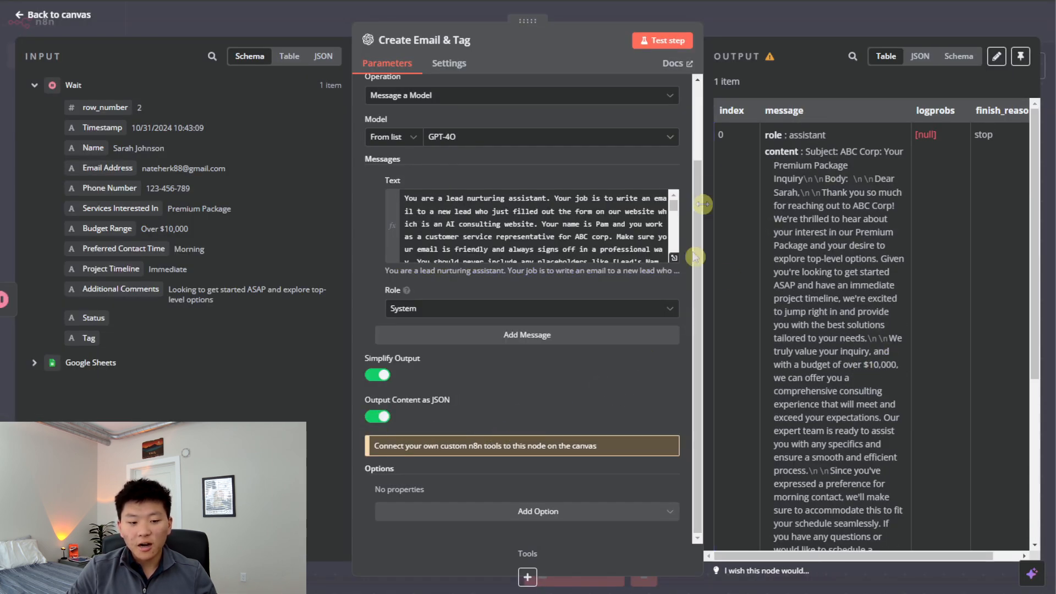
click(669, 42)
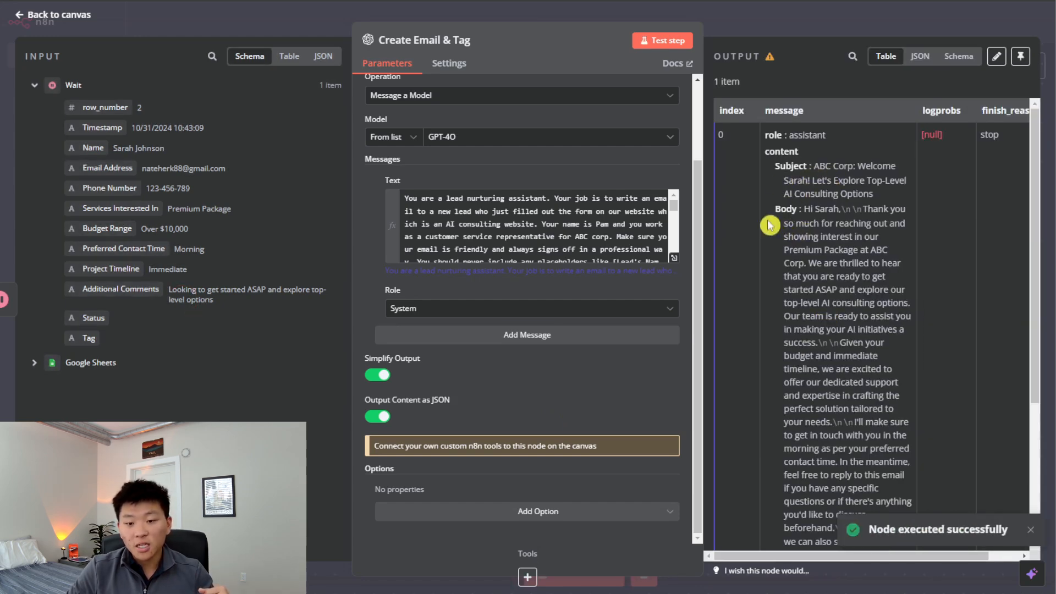
scroll(785, 330, down, 5)
scroll(770, 348, up, 5)
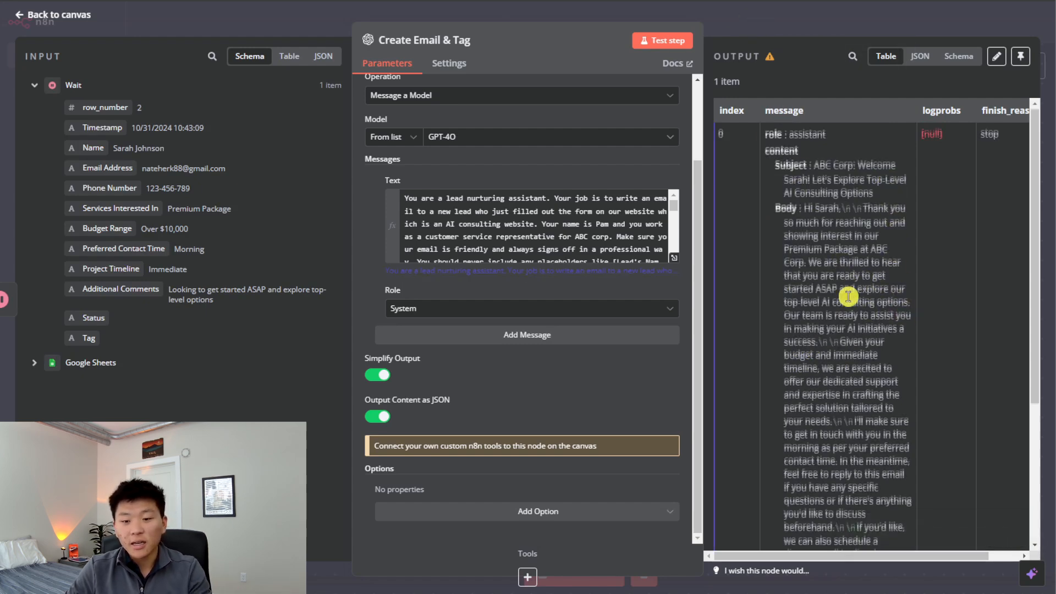
scroll(778, 295, down, 5)
scroll(809, 212, up, 3)
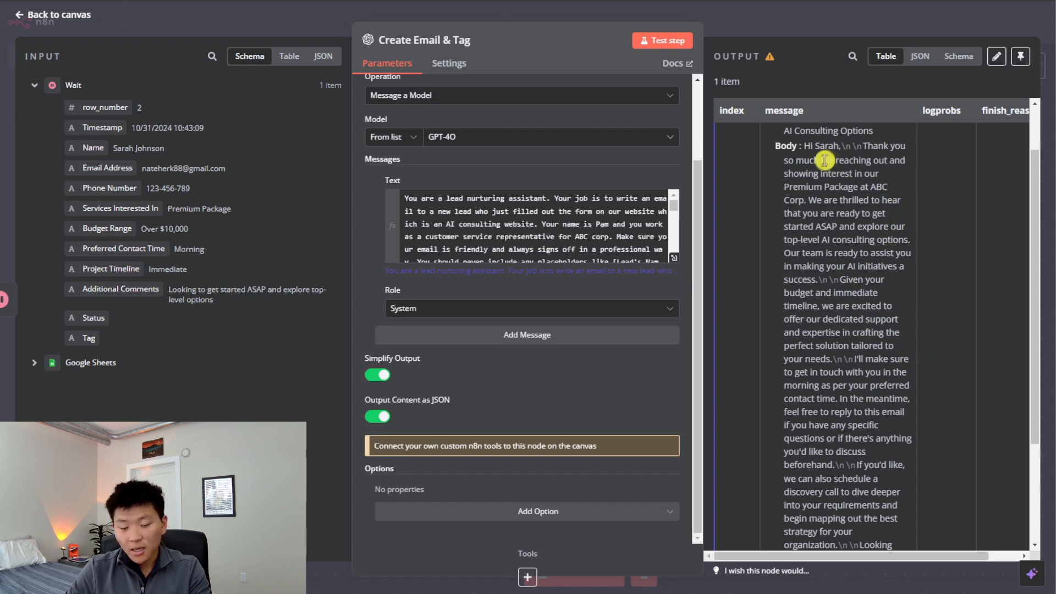
scroll(858, 308, down, 3)
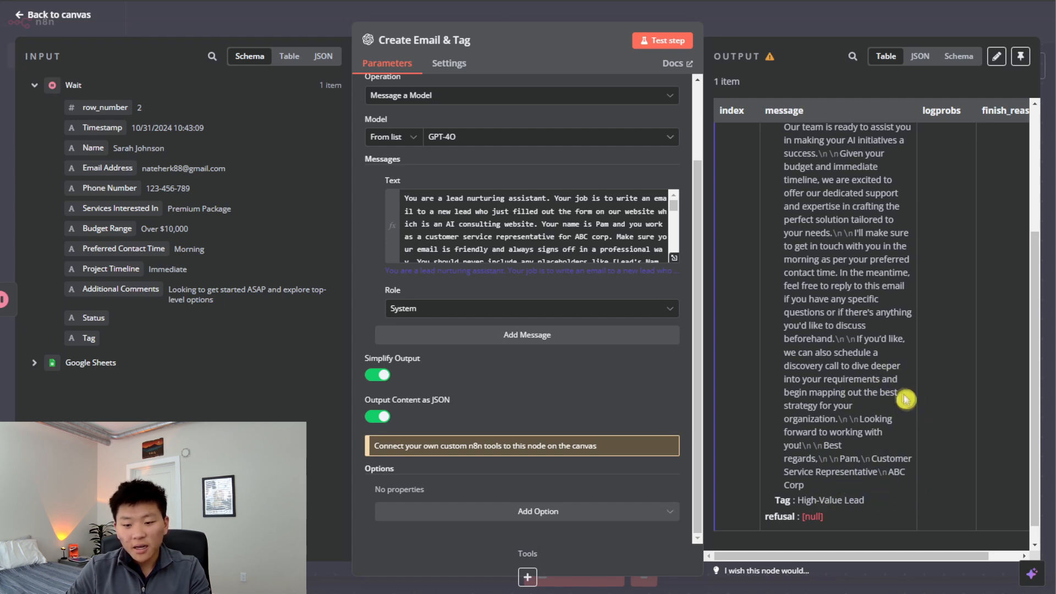
Close the Create Email & Tag node and add a Gmail node with the Send a message action after it
scroll(905, 399, up, 10)
key(Escape)
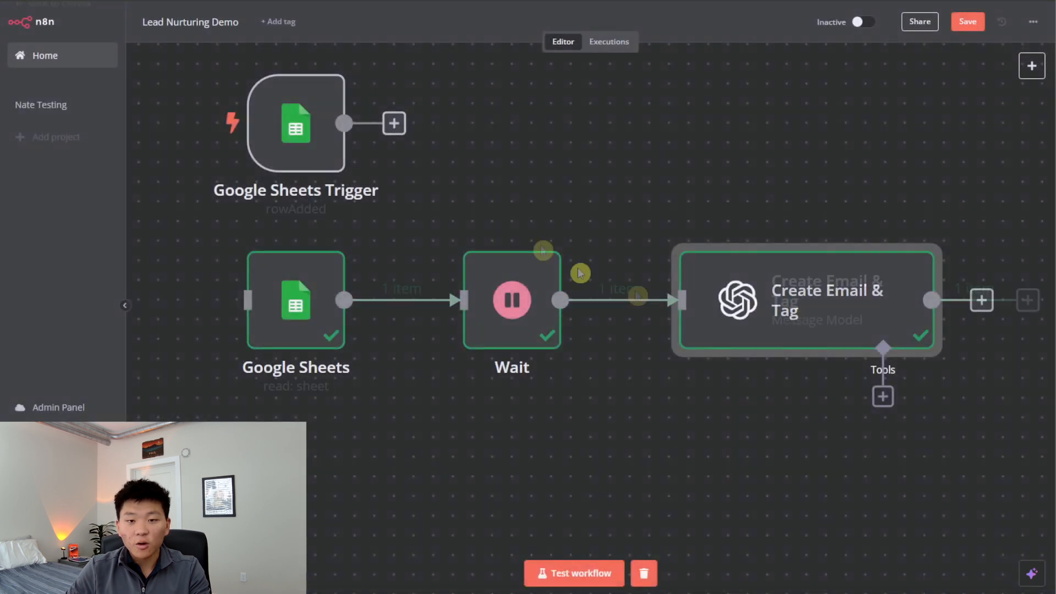
scroll(695, 198, down, 3)
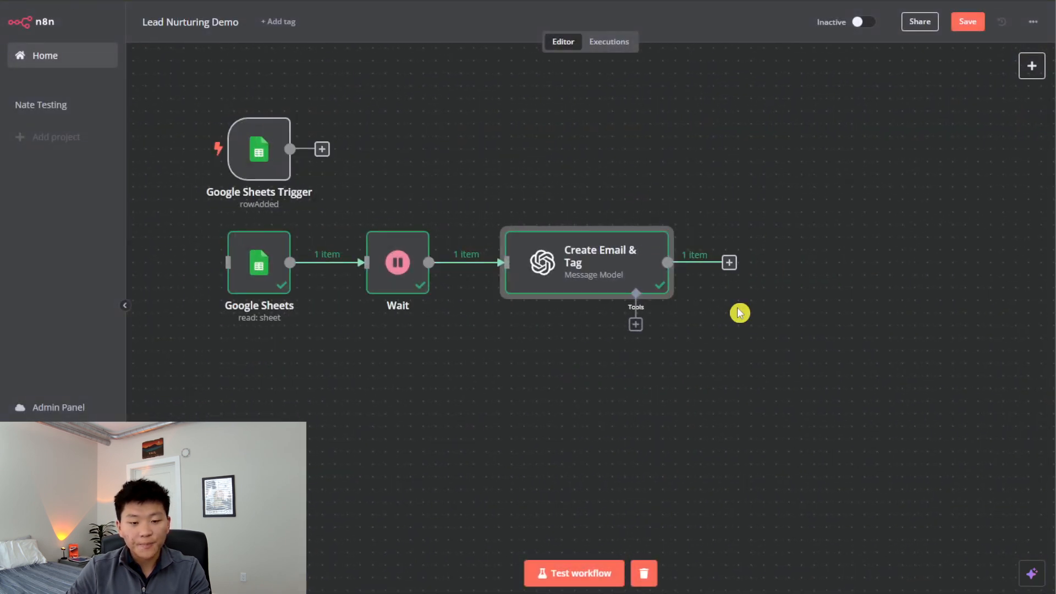
click(730, 262)
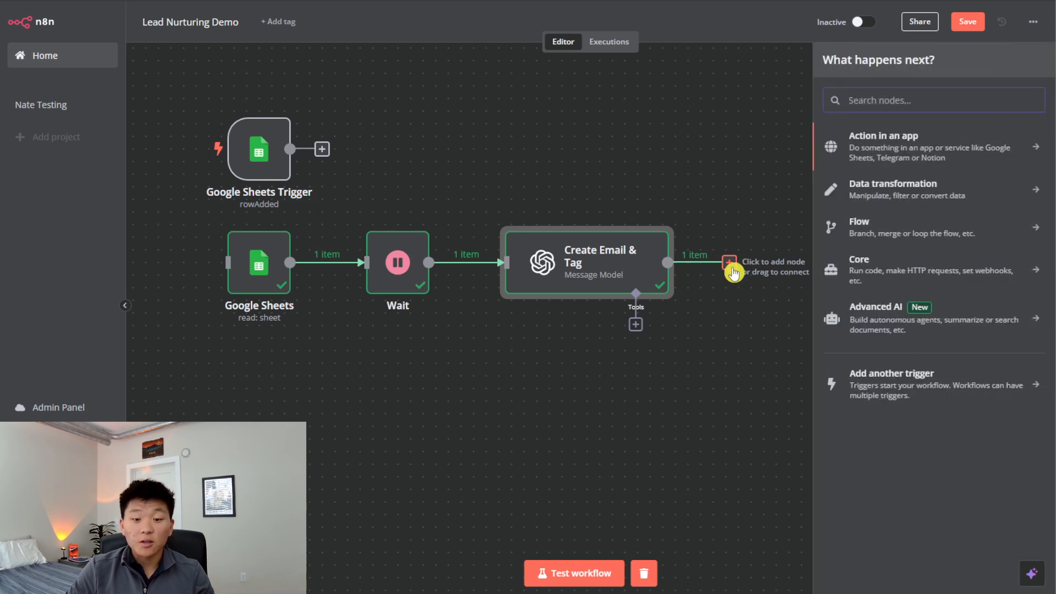
text(gmail)
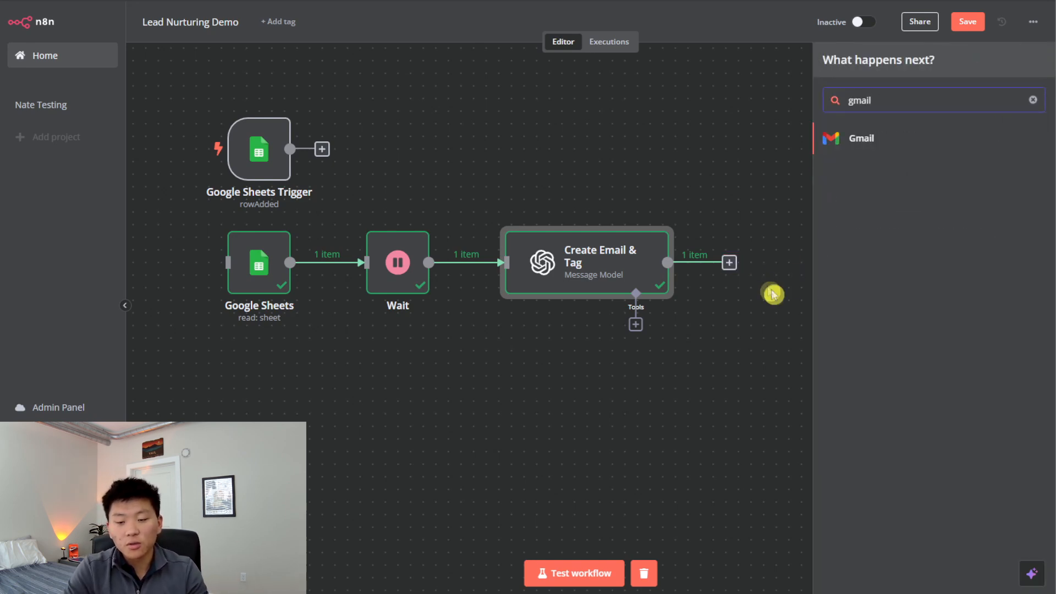
click(880, 139)
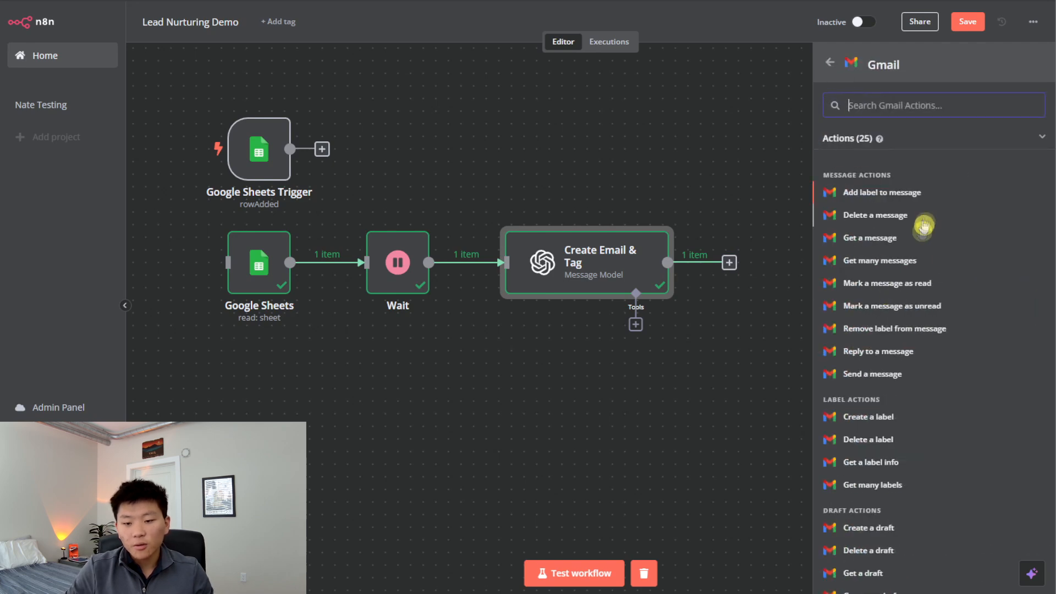
click(918, 376)
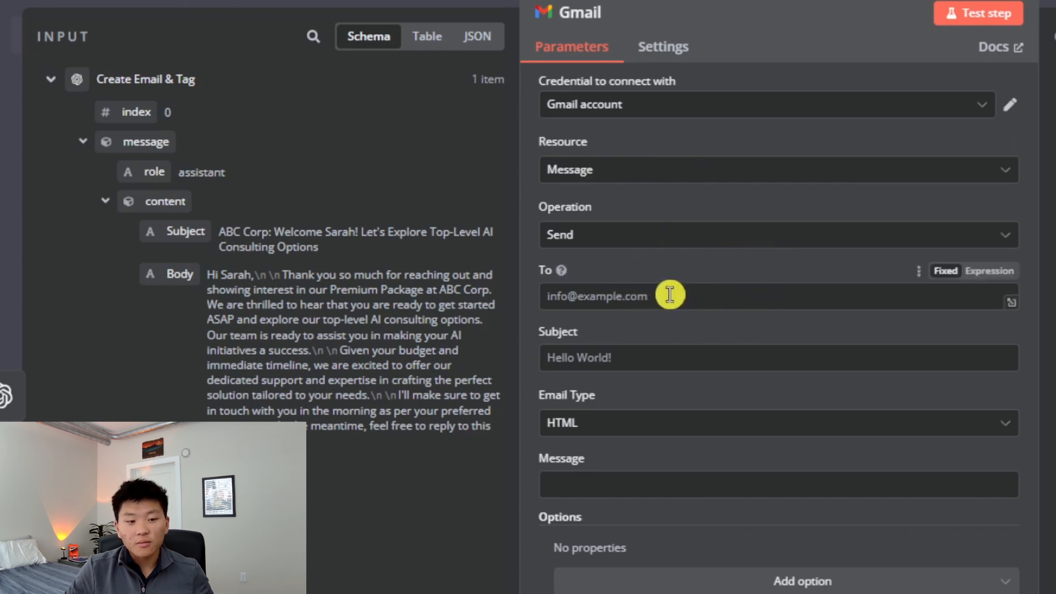
Set the Gmail node's Email Type to Text and map the Google Sheets Email Address field to the recipient
click(663, 432)
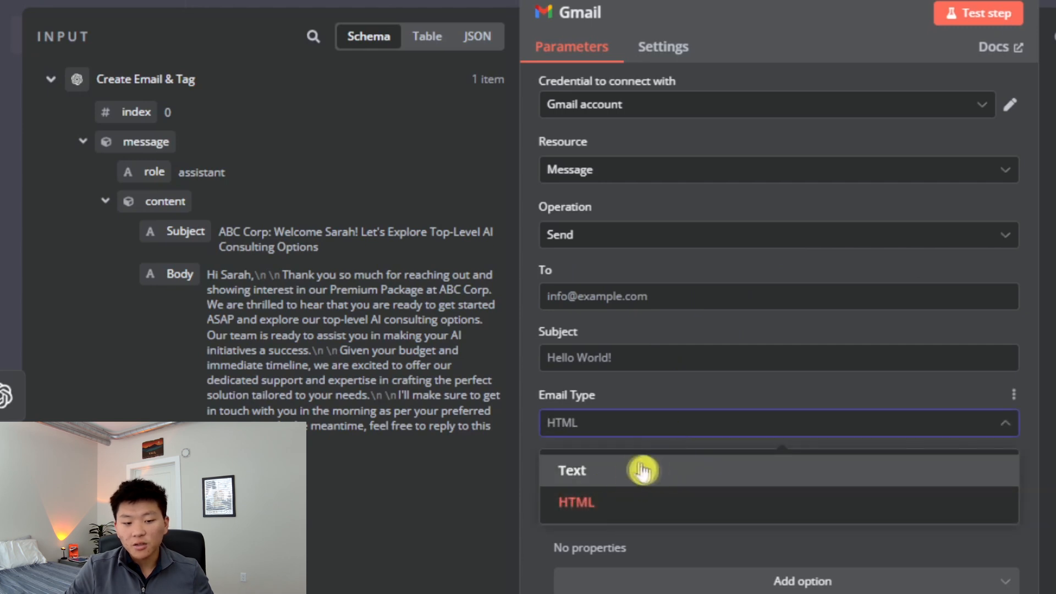
click(621, 473)
click(681, 295)
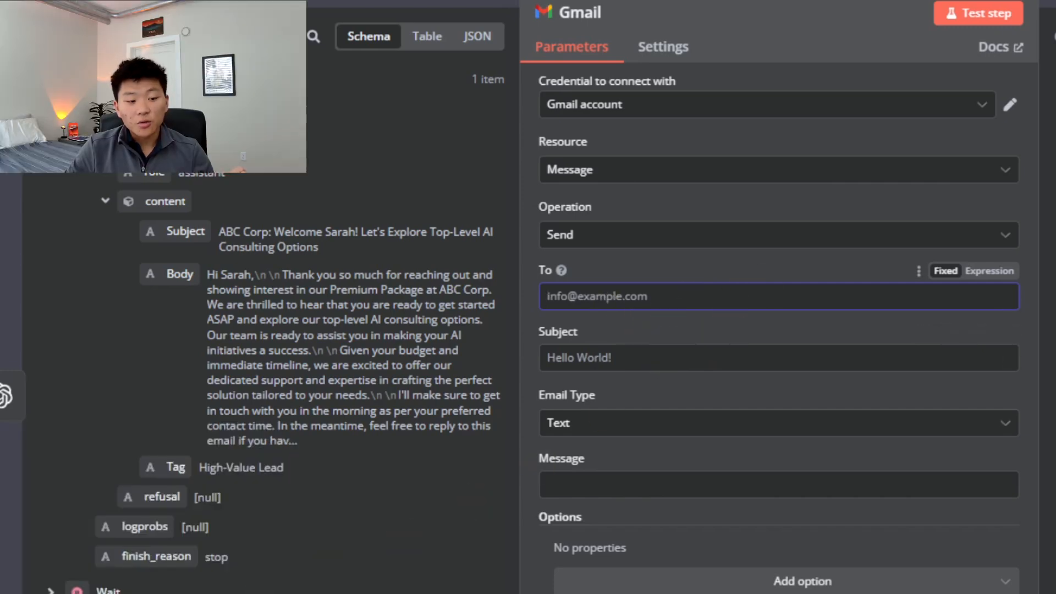
scroll(405, 541, down, 5)
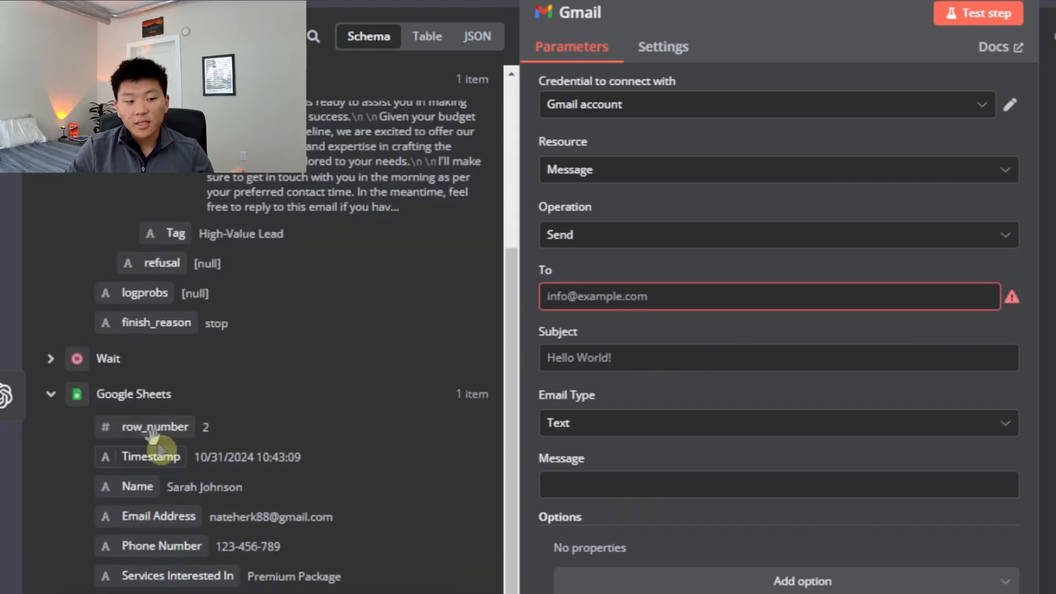
scroll(349, 500, down, 1)
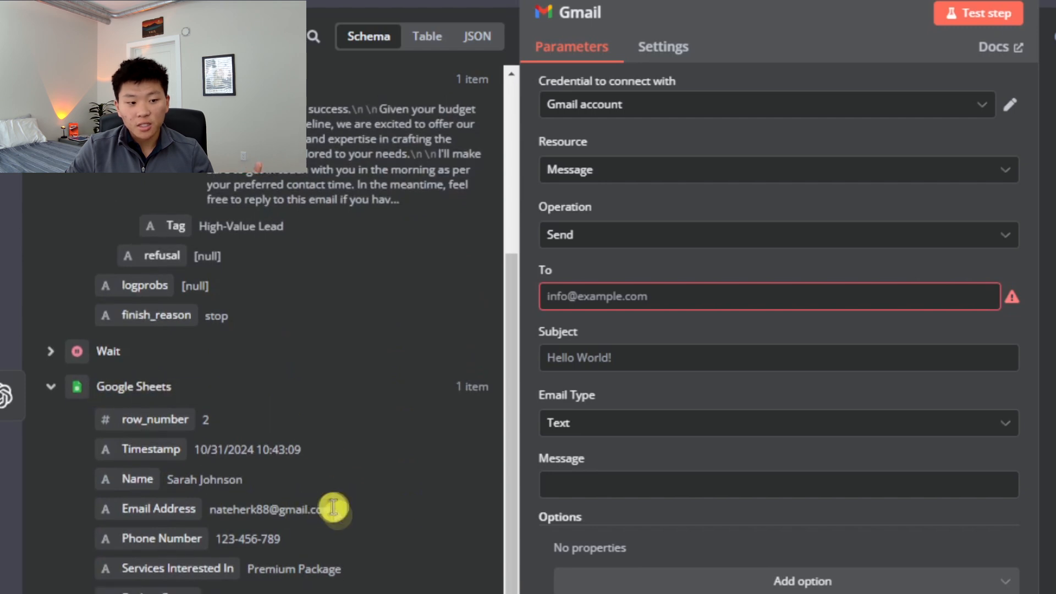
drag(162, 509, 759, 314)
click(710, 264)
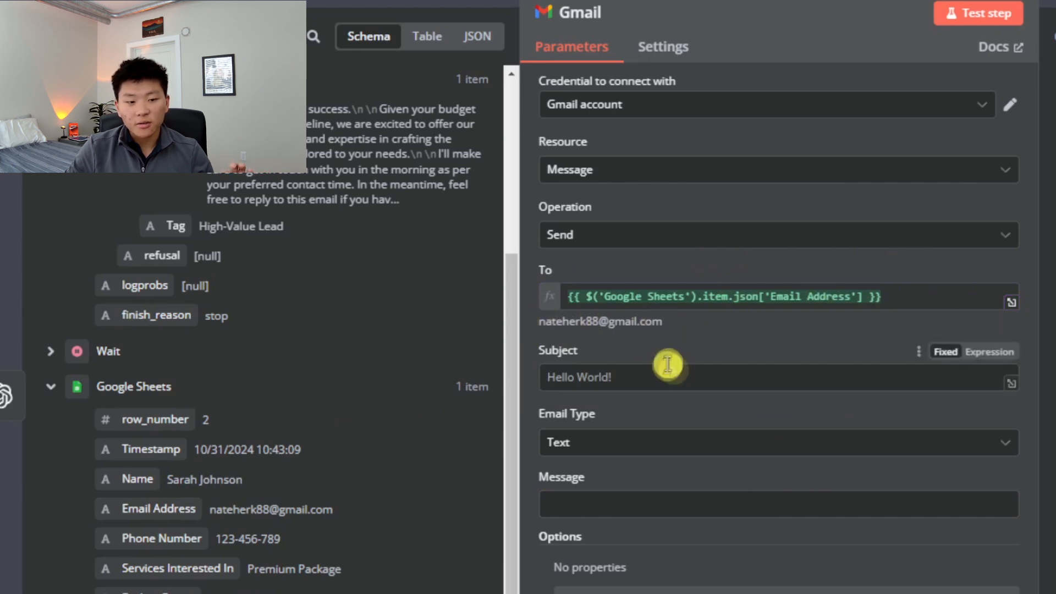
Map the generated Subject and Body fields to the email's Subject and Message, and check the message preview
click(619, 377)
scroll(302, 440, up, 5)
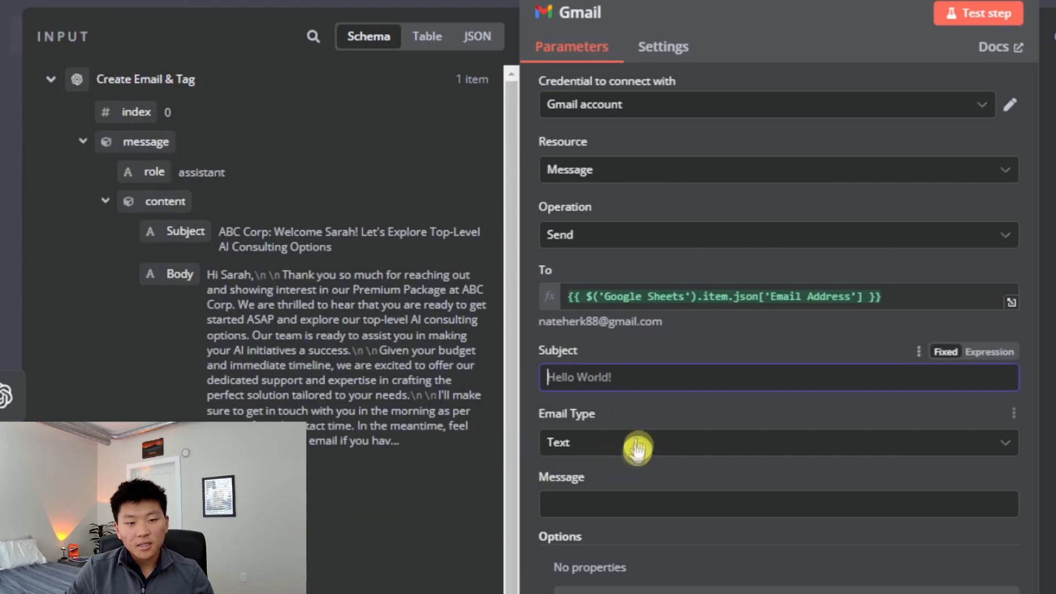
drag(205, 234, 676, 368)
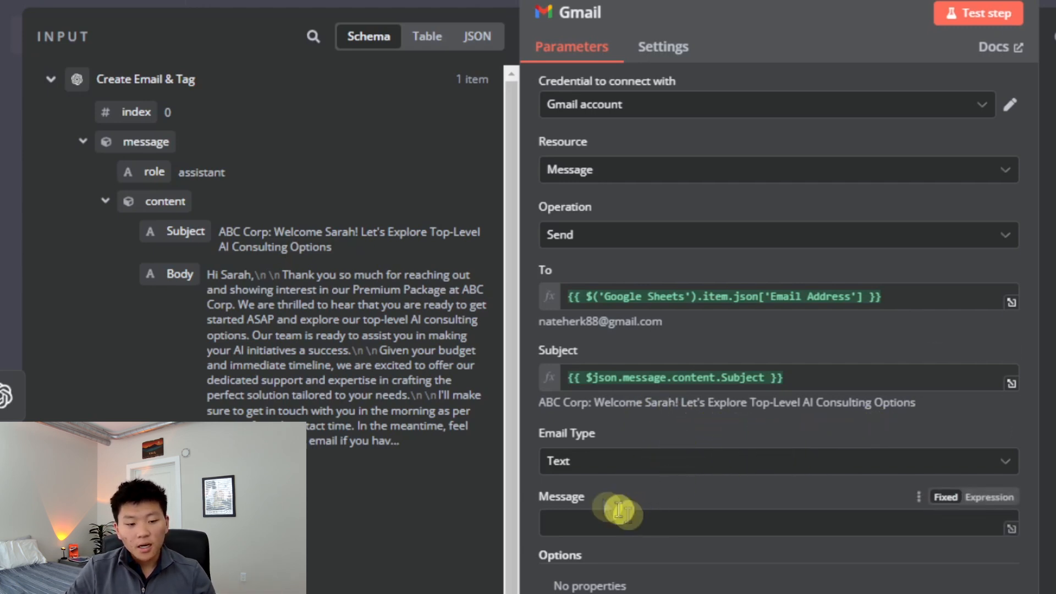
drag(183, 276, 582, 521)
click(757, 372)
click(789, 318)
scroll(783, 402, down, 1)
scroll(783, 402, down, 6)
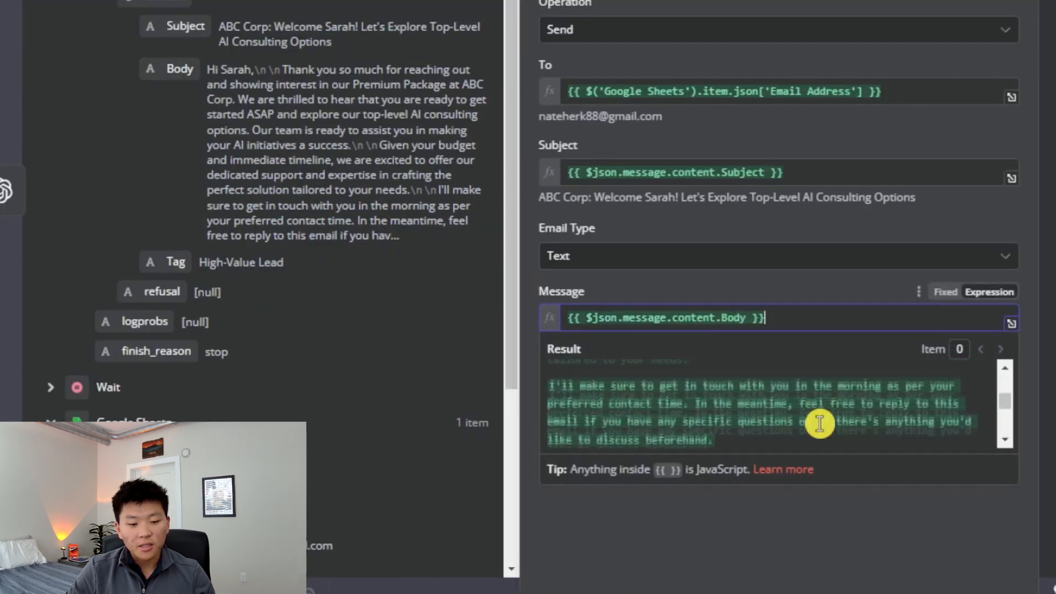
scroll(826, 426, down, 1)
scroll(763, 441, up, 7)
click(766, 298)
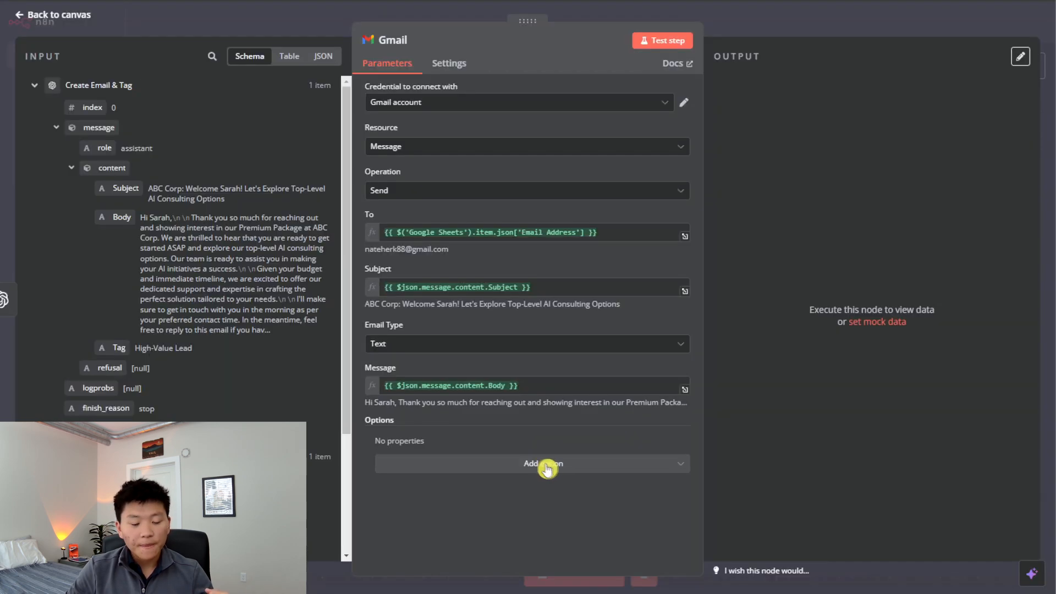
Add the Append n8n Attribution option to the Gmail node and turn it off
click(806, 434)
click(511, 303)
click(402, 462)
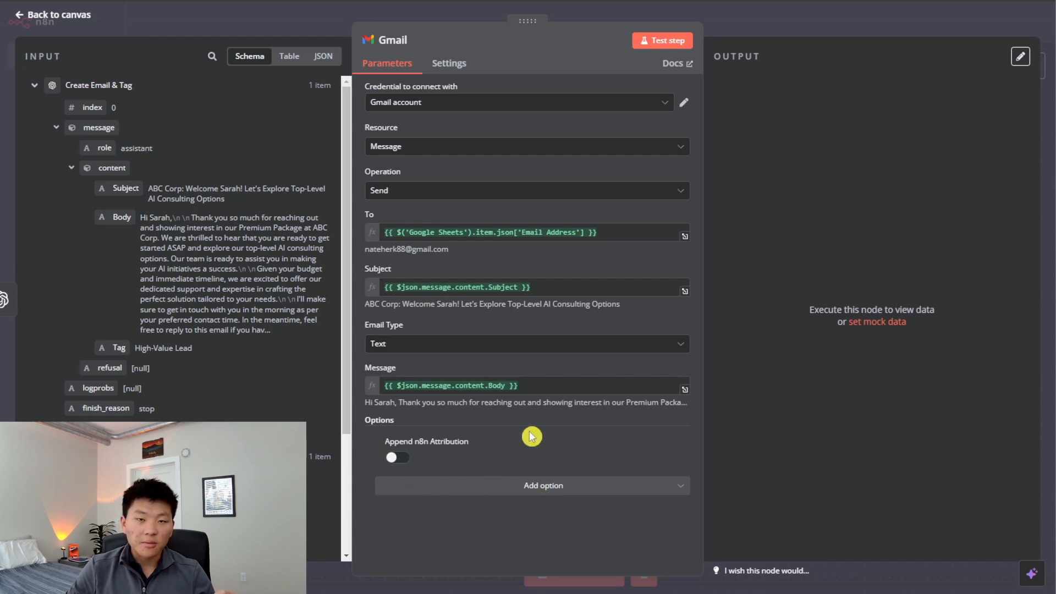
Test the Gmail node, switch to the Gmail inbox, and open and read the newly sent welcome email
click(658, 44)
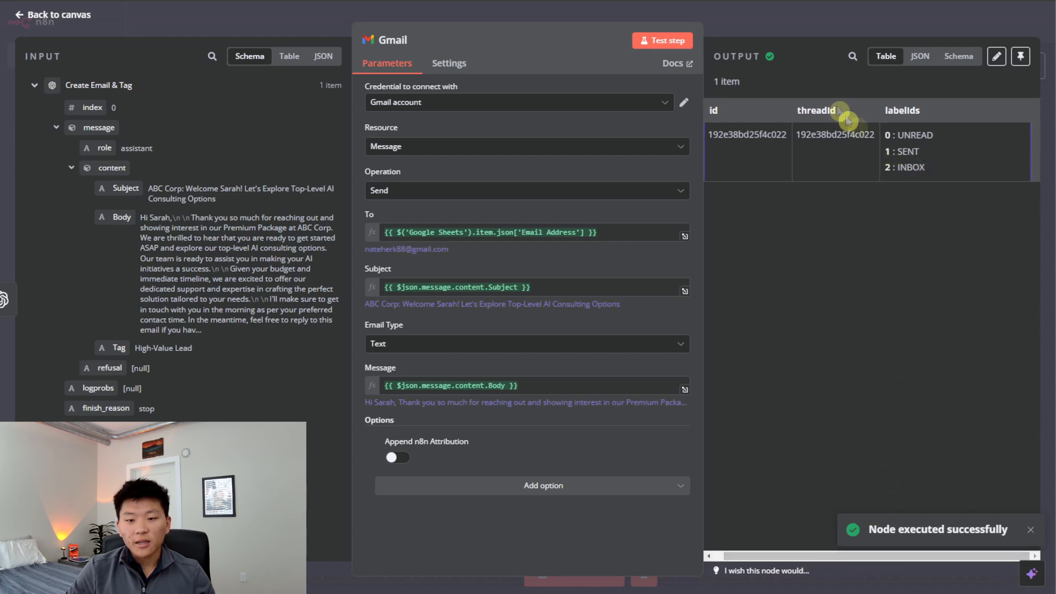
click(421, 1)
click(177, 56)
click(215, 57)
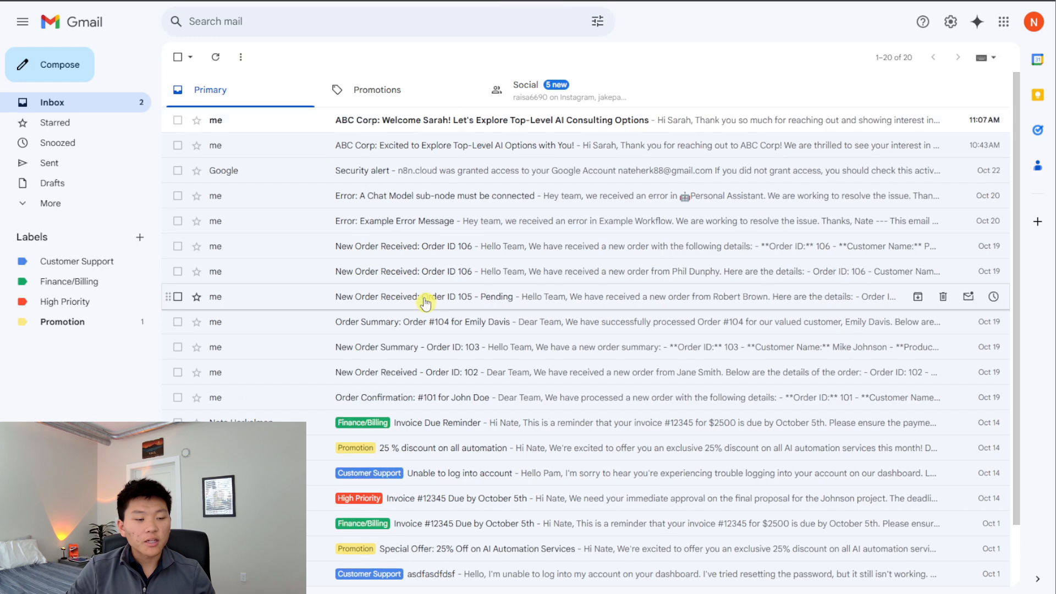
click(476, 129)
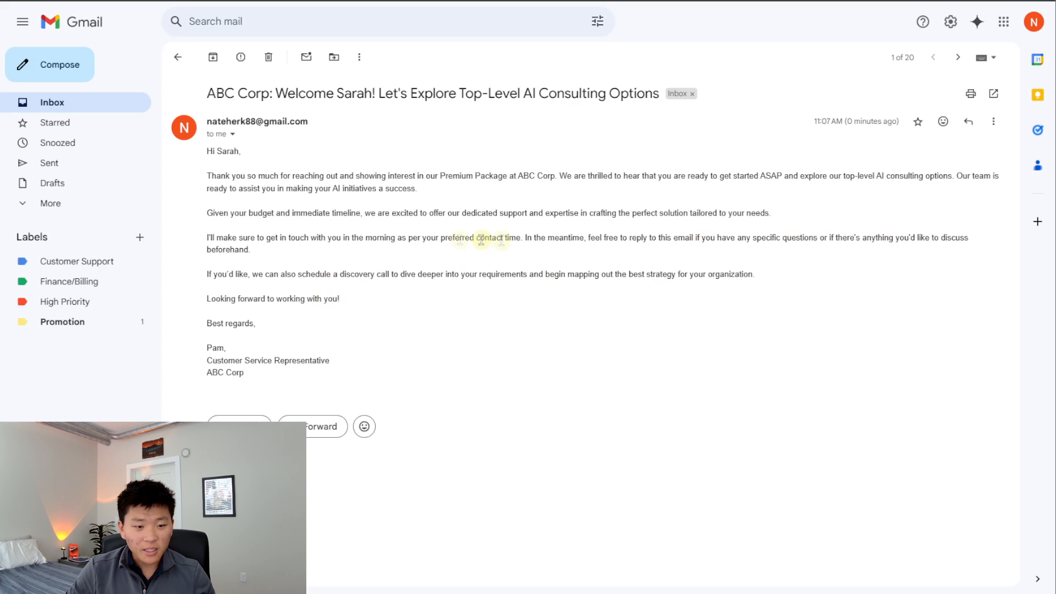
drag(449, 175, 513, 177)
click(330, 273)
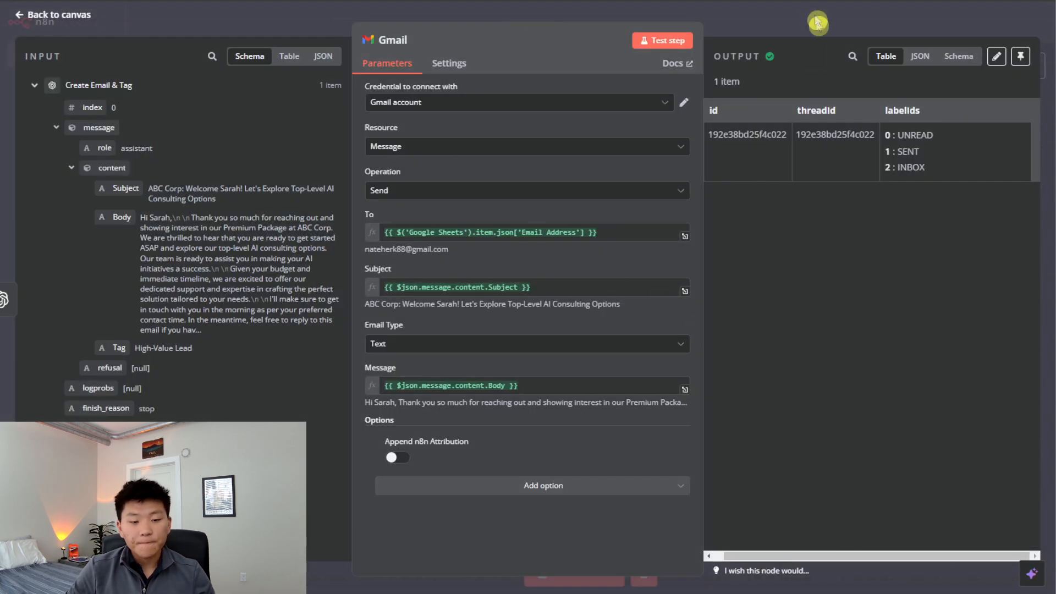
Move the Gmail node higher on the canvas and branch a Google Sheets Update row in sheet node from Create Email & Tag
click(818, 19)
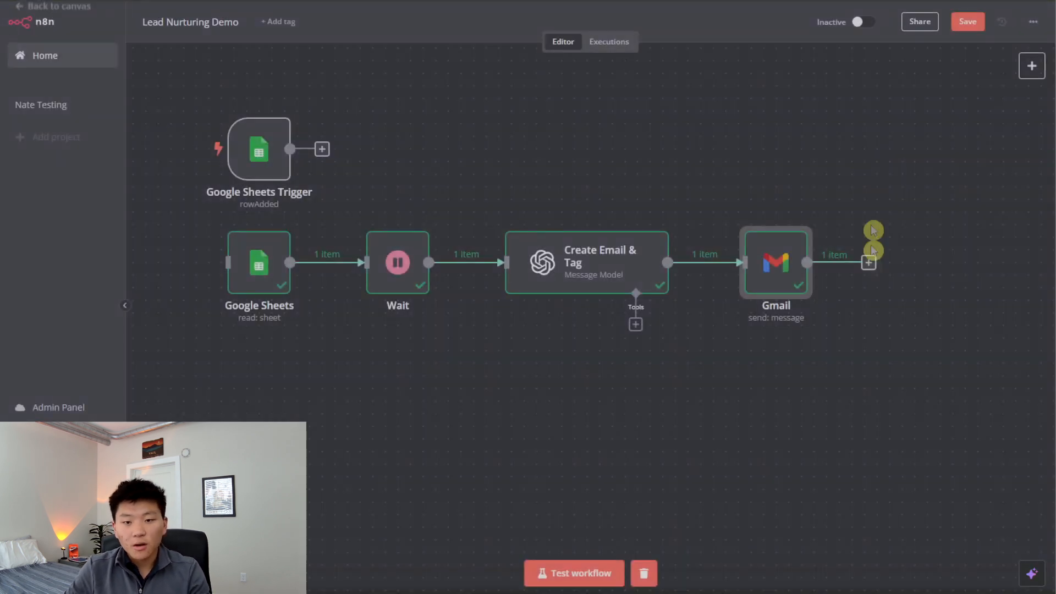
drag(808, 306, 808, 205)
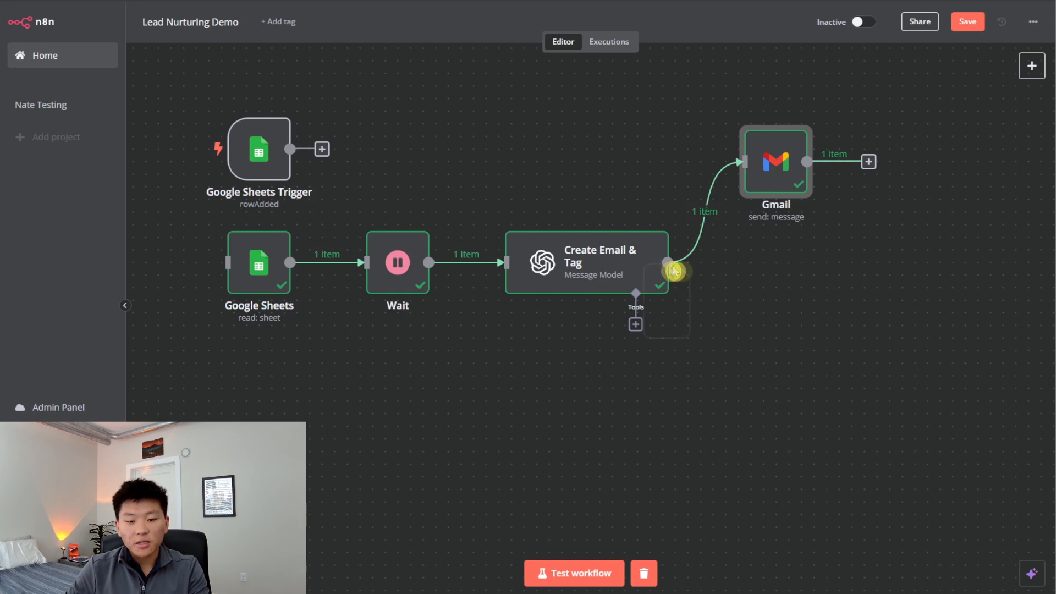
mouse_move(751, 266)
mouse_down()
mouse_move(691, 273)
mouse_move(740, 184)
mouse_move(675, 274)
mouse_move(753, 266)
mouse_up()
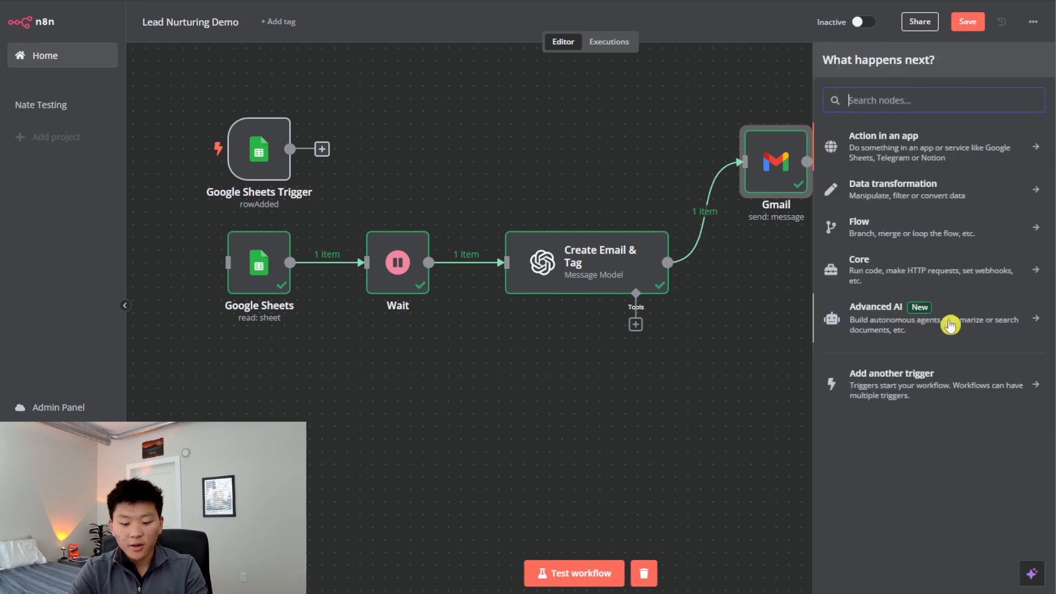
text(googl)
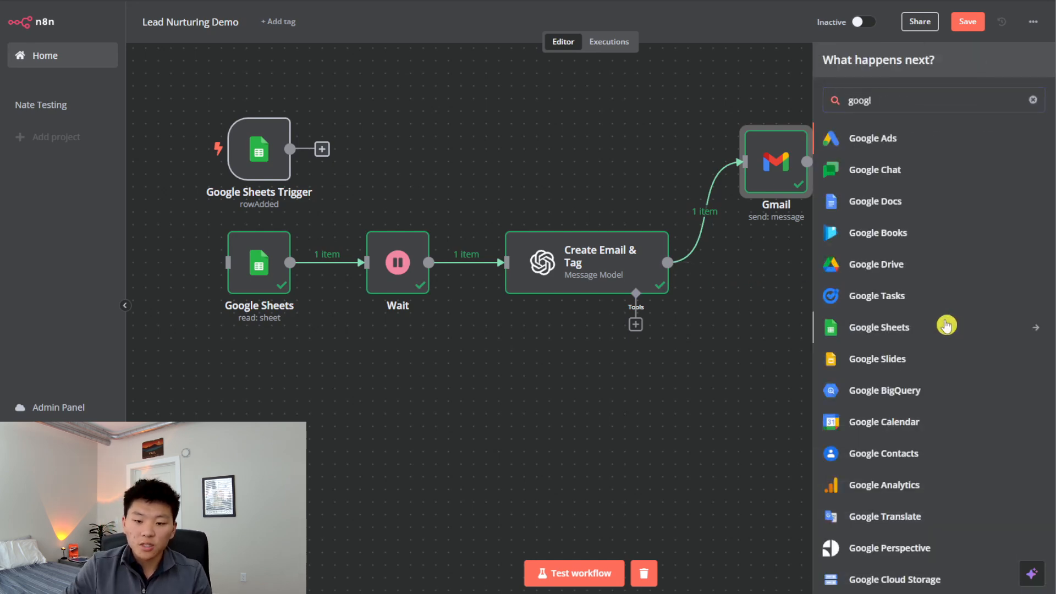
click(946, 325)
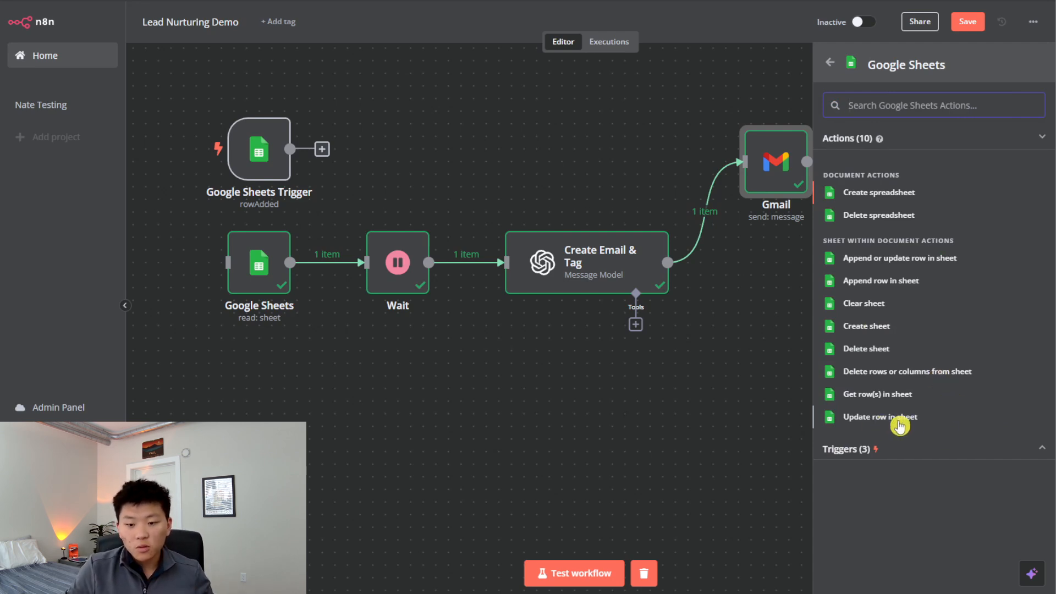
click(950, 422)
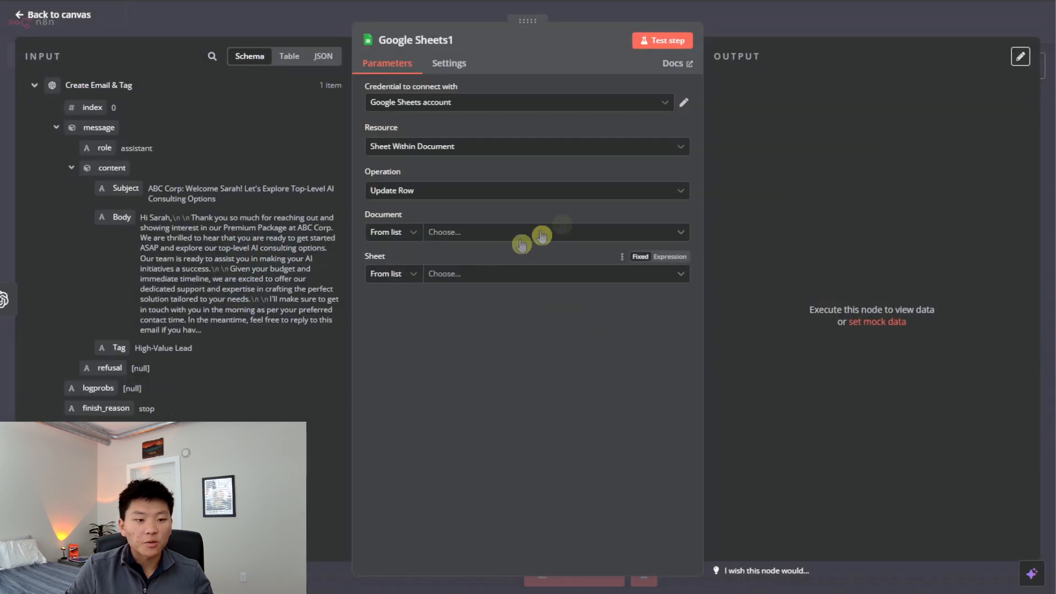
Point the update node to the Lead Form (Responses) document and its Form Responses 1 sheet
click(507, 231)
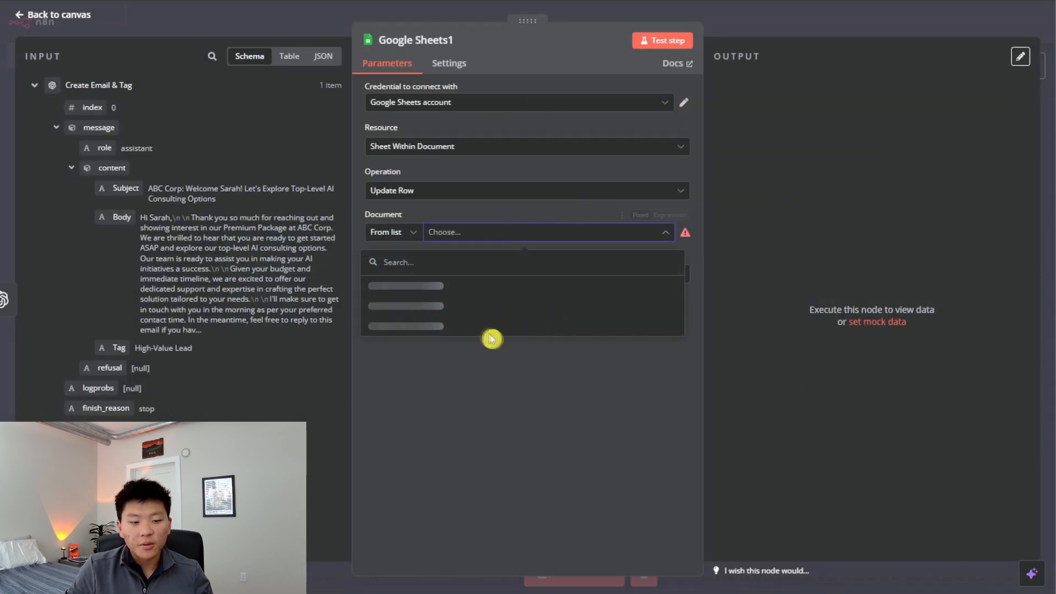
click(524, 287)
click(538, 275)
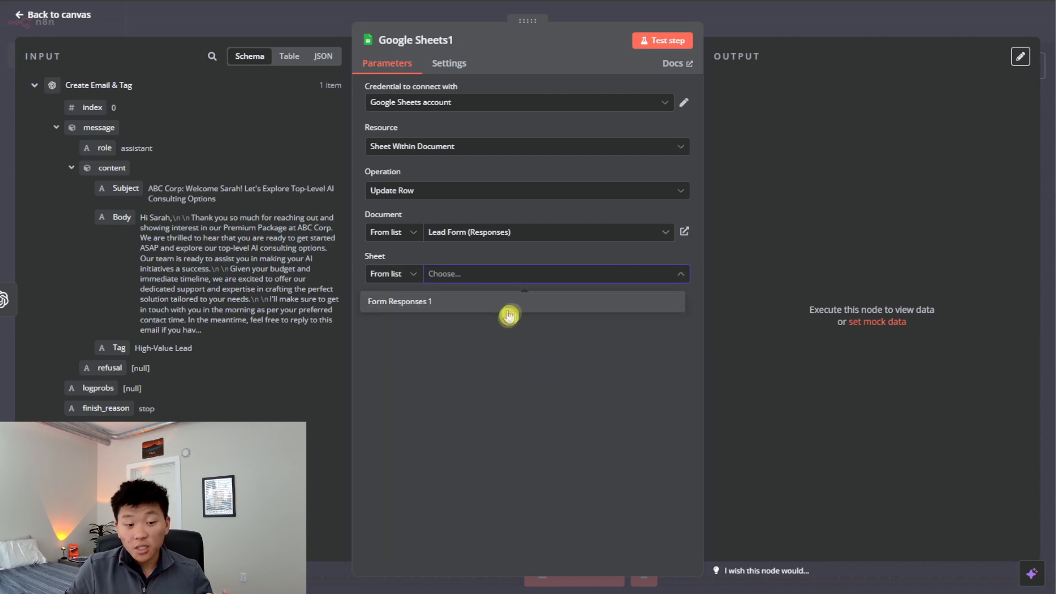
click(507, 303)
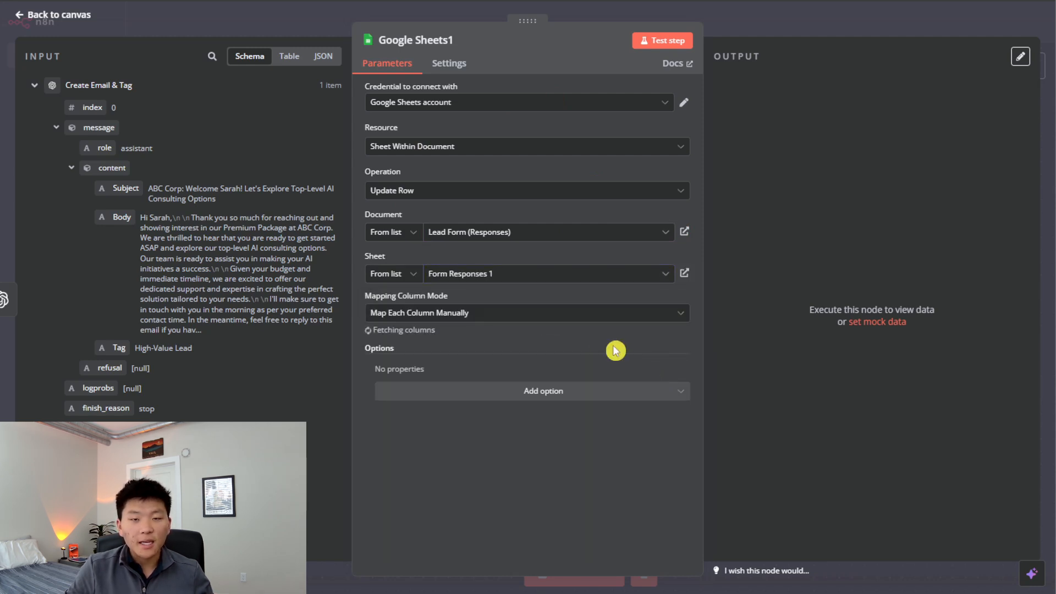
Review the columns available to update and set the Column to Match On to Name
scroll(550, 363, down, 10)
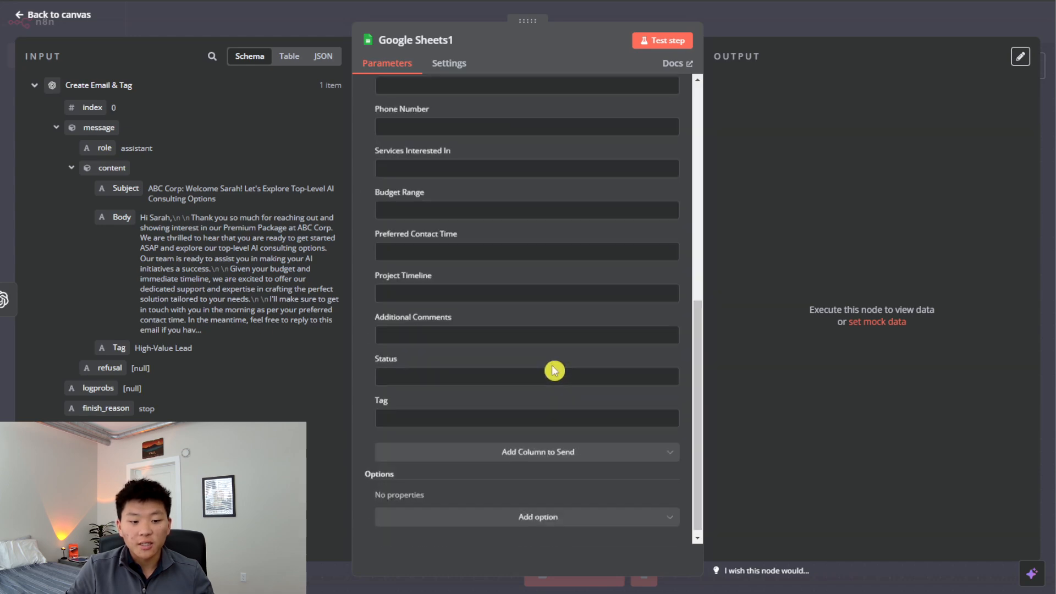
scroll(552, 370, up, 8)
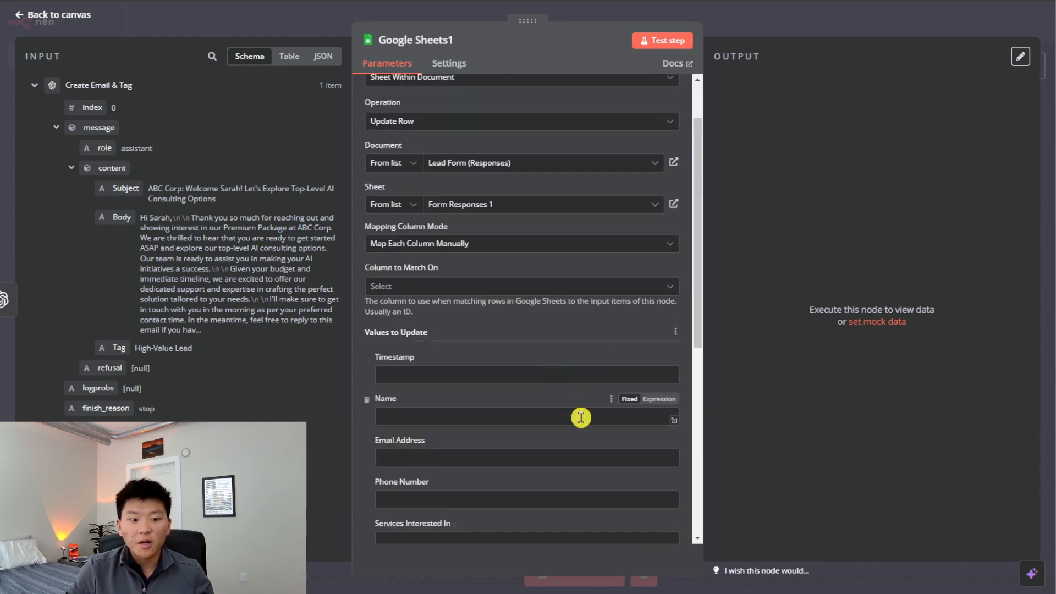
scroll(578, 416, down, 5)
scroll(580, 418, up, 6)
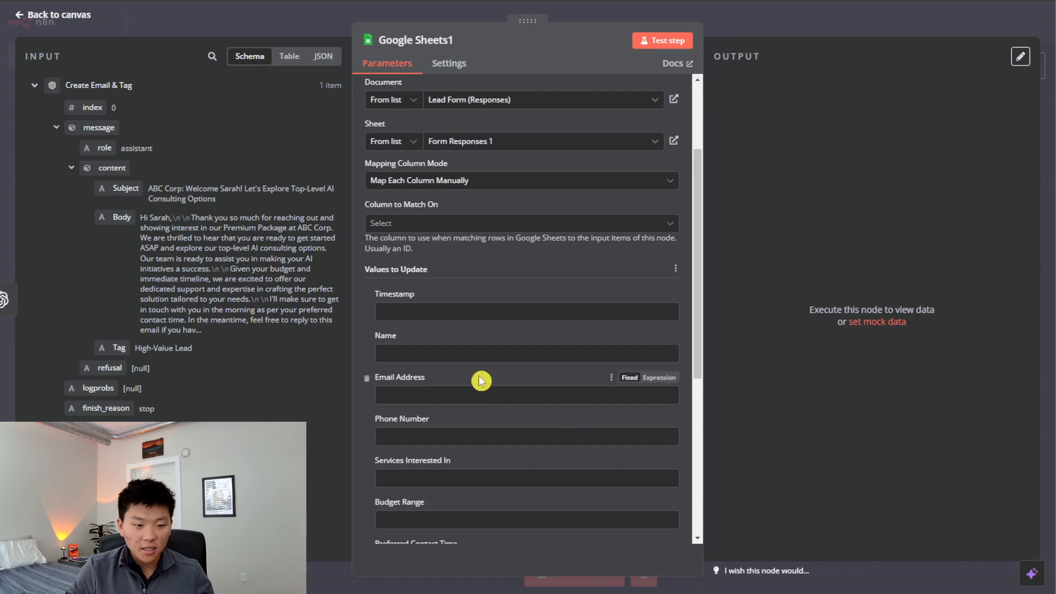
scroll(440, 356, up, 3)
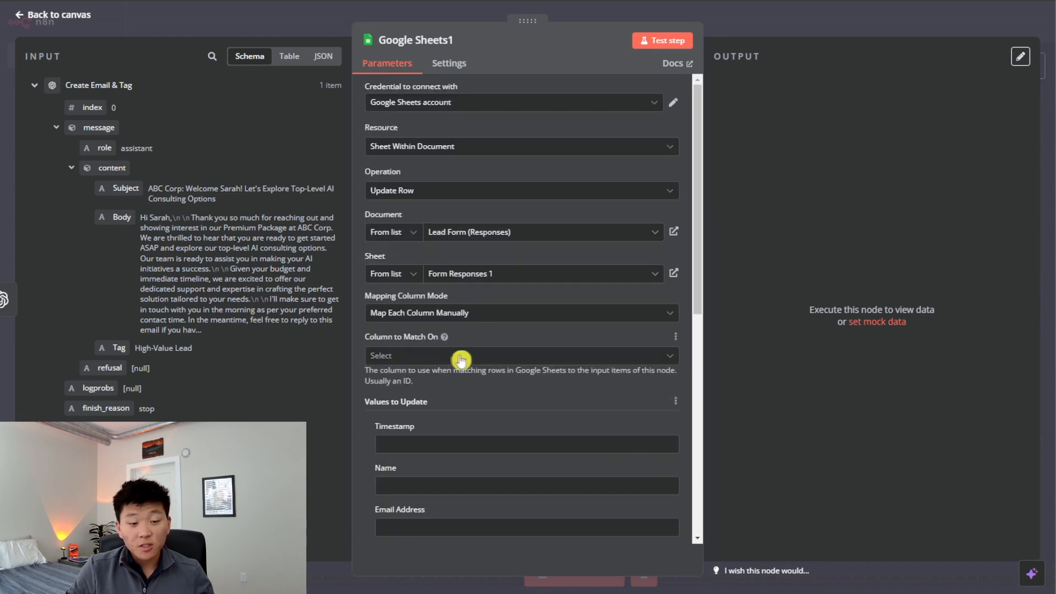
click(536, 358)
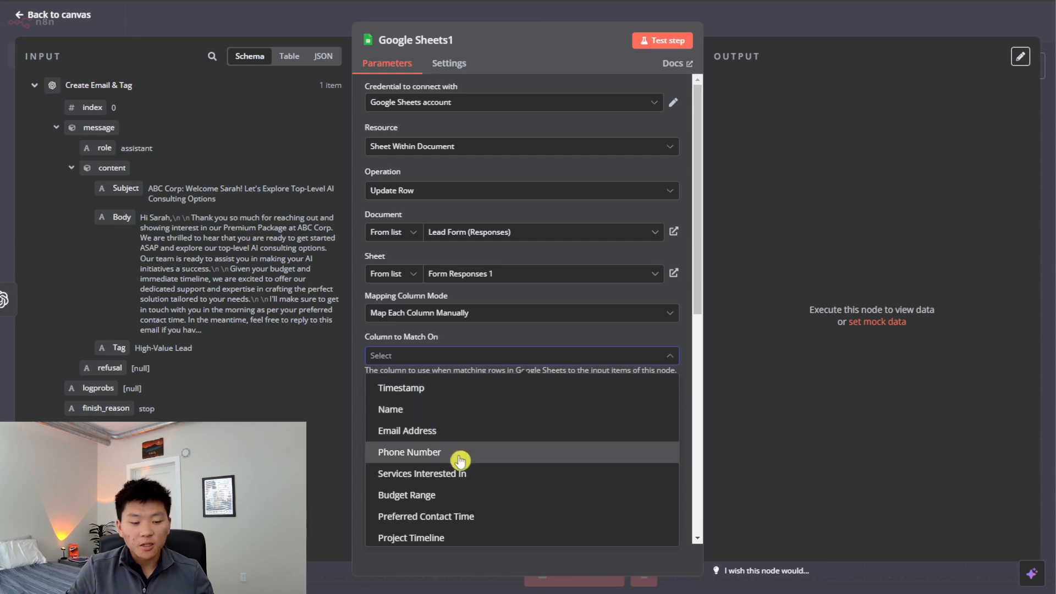
click(467, 412)
scroll(599, 361, down, 2)
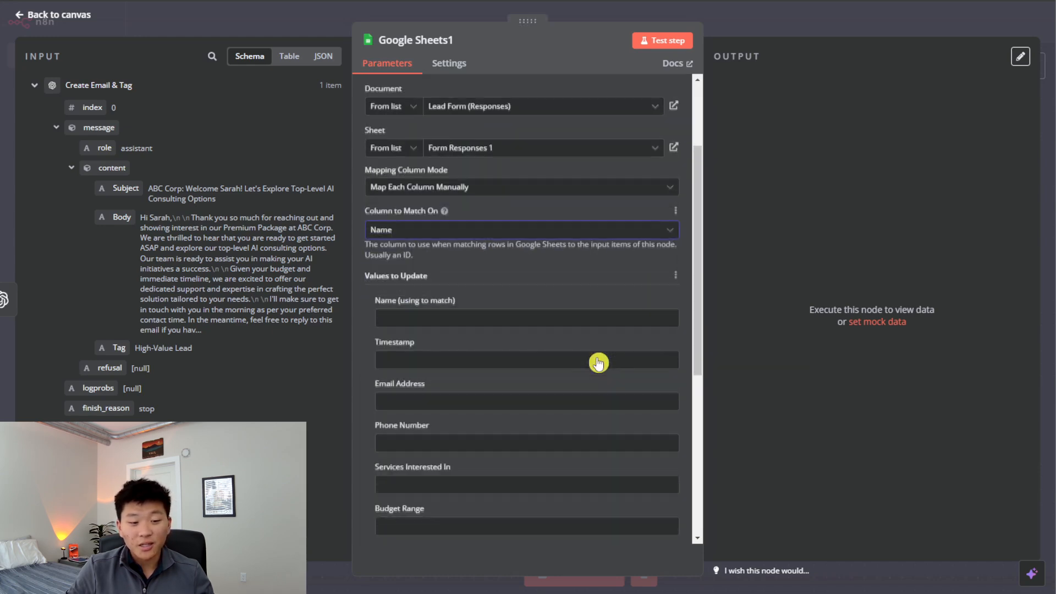
Map the Name (using to match) value to the Name field from the earlier Google Sheets node
scroll(174, 379, down, 3)
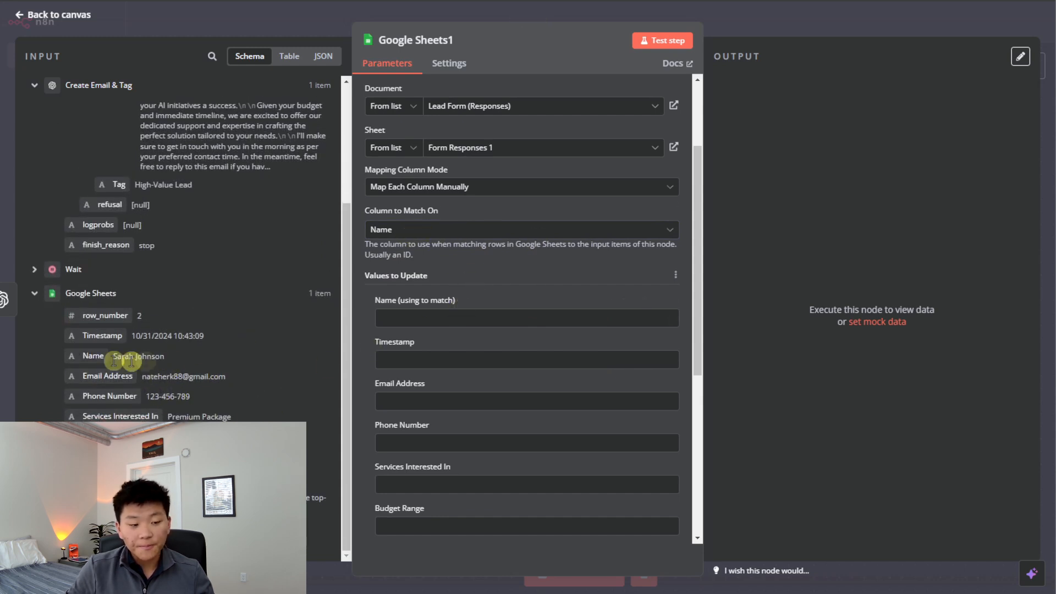
drag(94, 356, 396, 317)
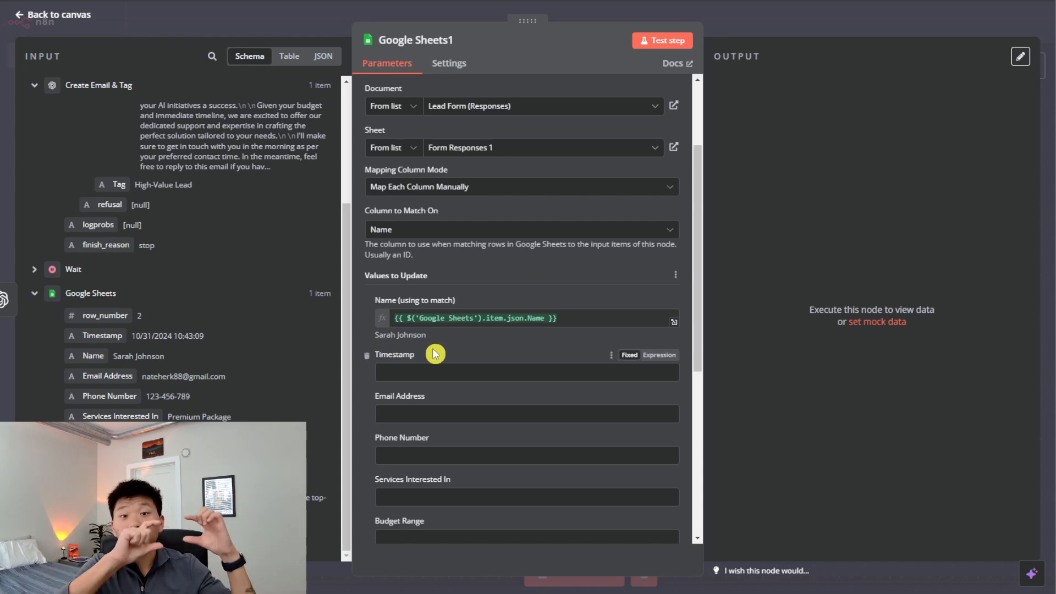
scroll(475, 380, down, 6)
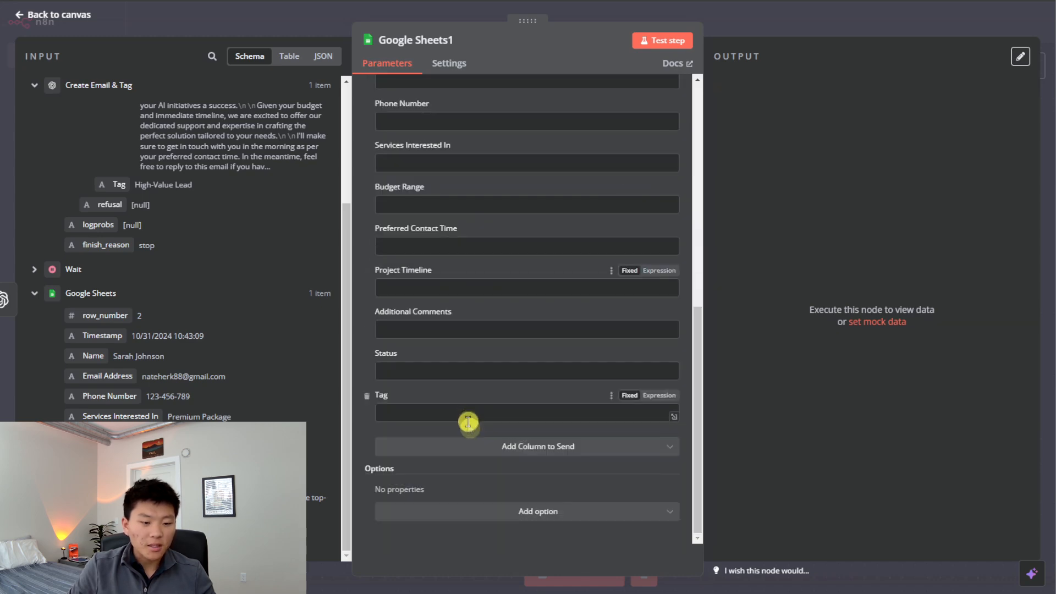
scroll(512, 451, up, 6)
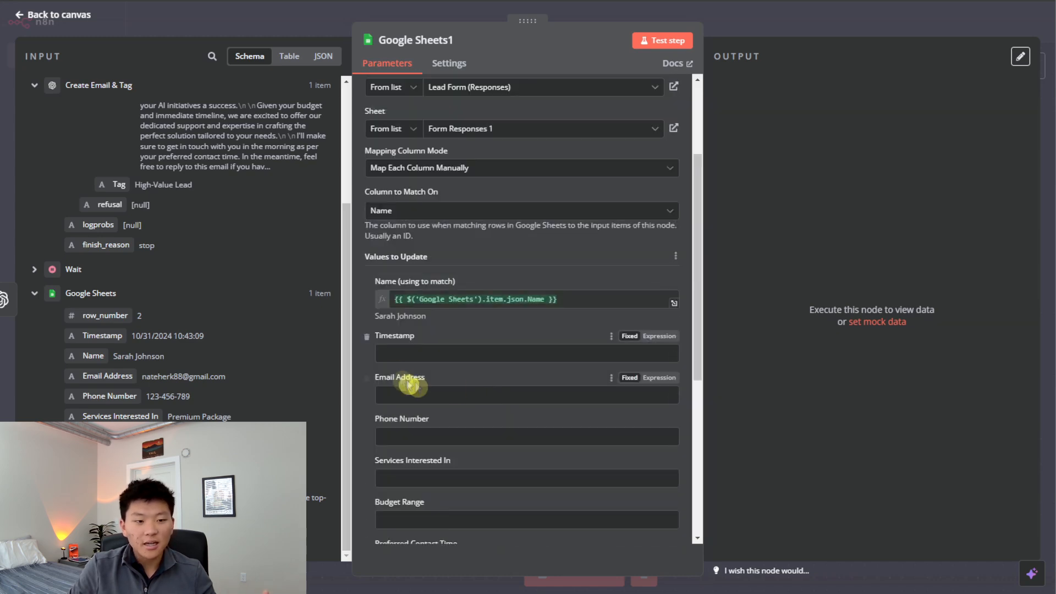
Remove the columns from Timestamp through Additional Comments from Values to Update, keeping only Name, Status and Tag
scroll(418, 379, down, 2)
click(368, 217)
click(368, 217)
click(368, 217)
click(368, 217)
click(369, 218)
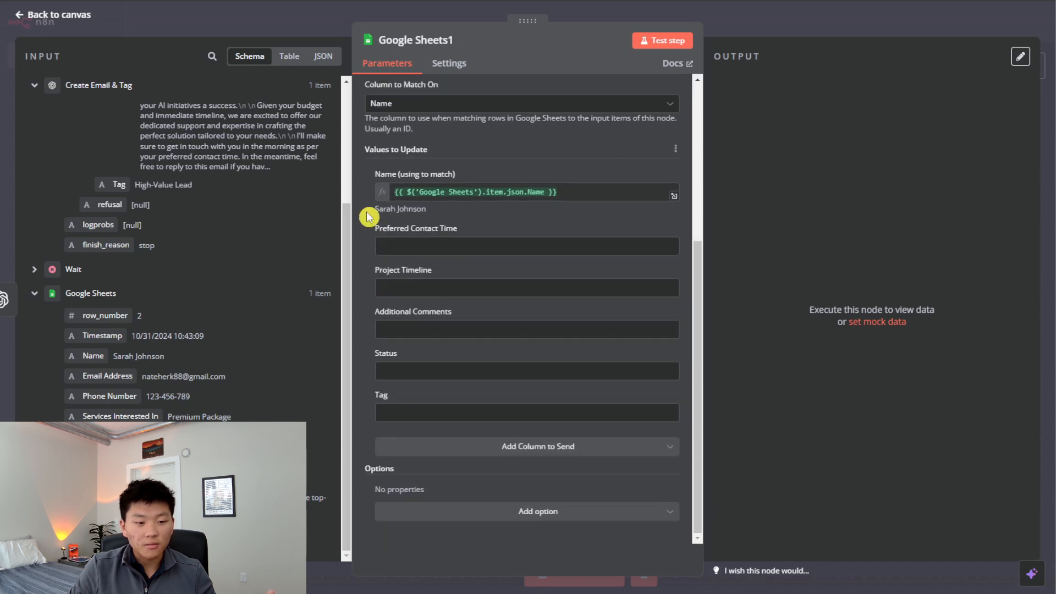
click(366, 237)
click(367, 271)
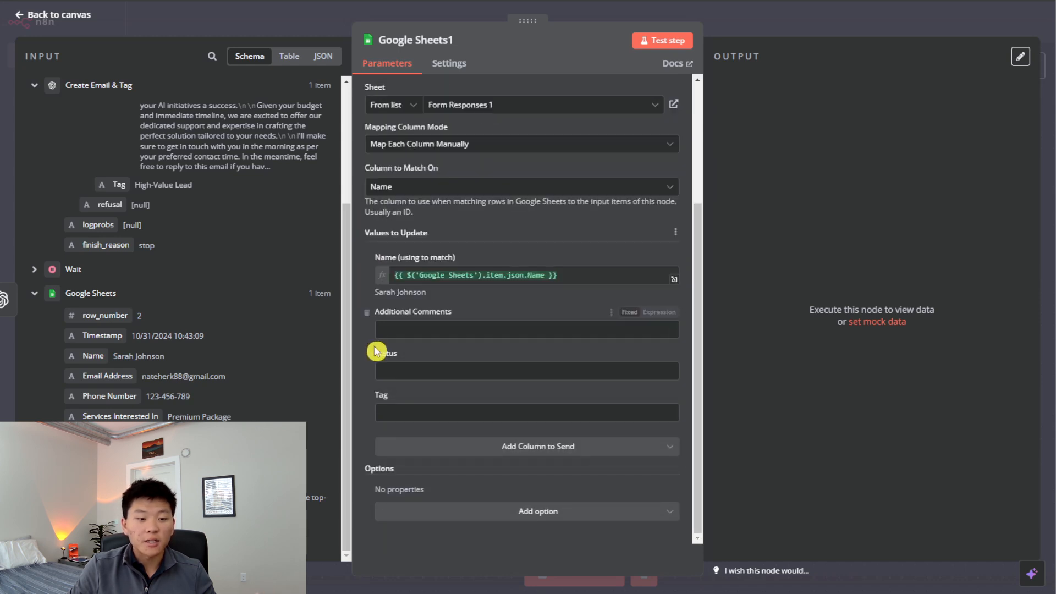
click(366, 320)
Fill the Status value with the Google Sheets Name expression followed by "was contacted by email on"
click(456, 380)
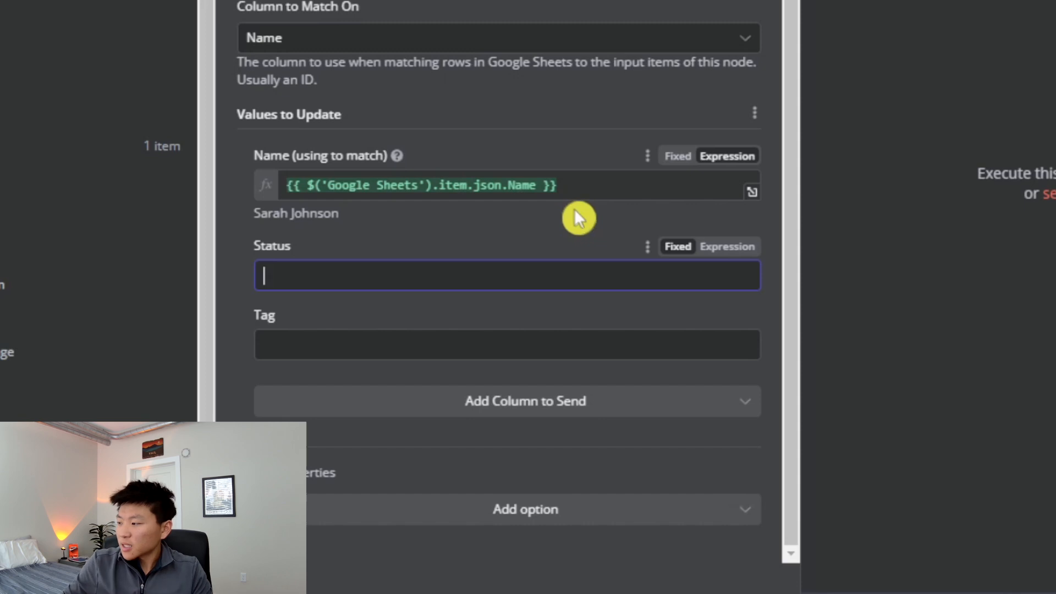
drag(209, 261, 396, 278)
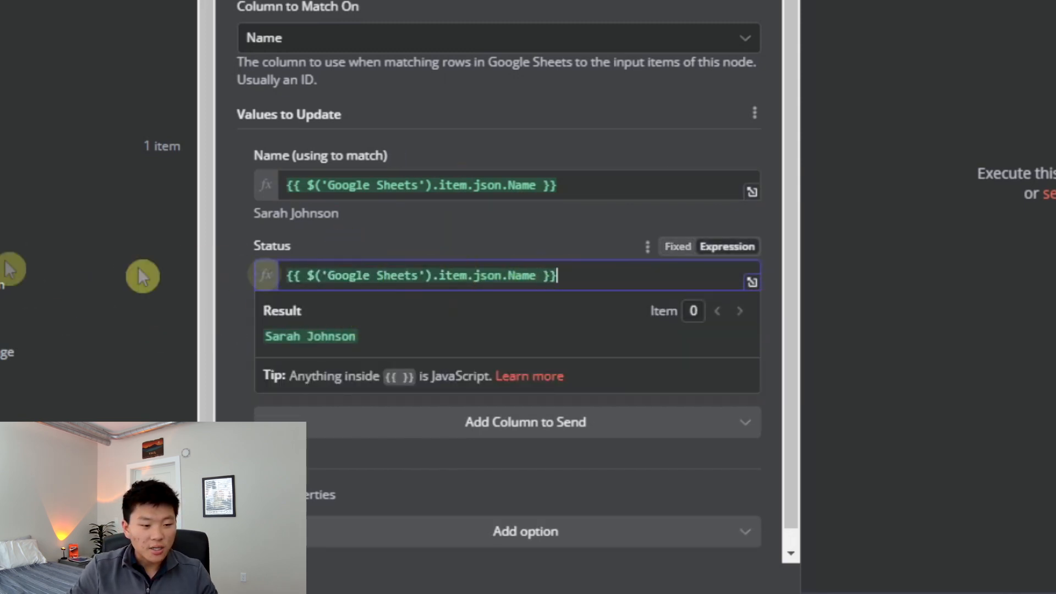
text(was)
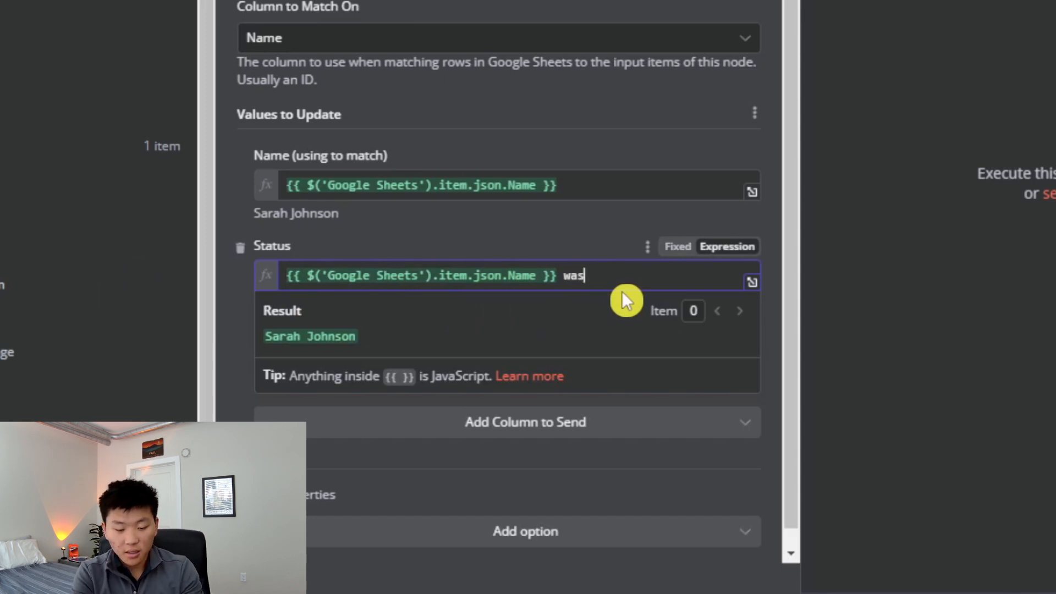
text( contacted )
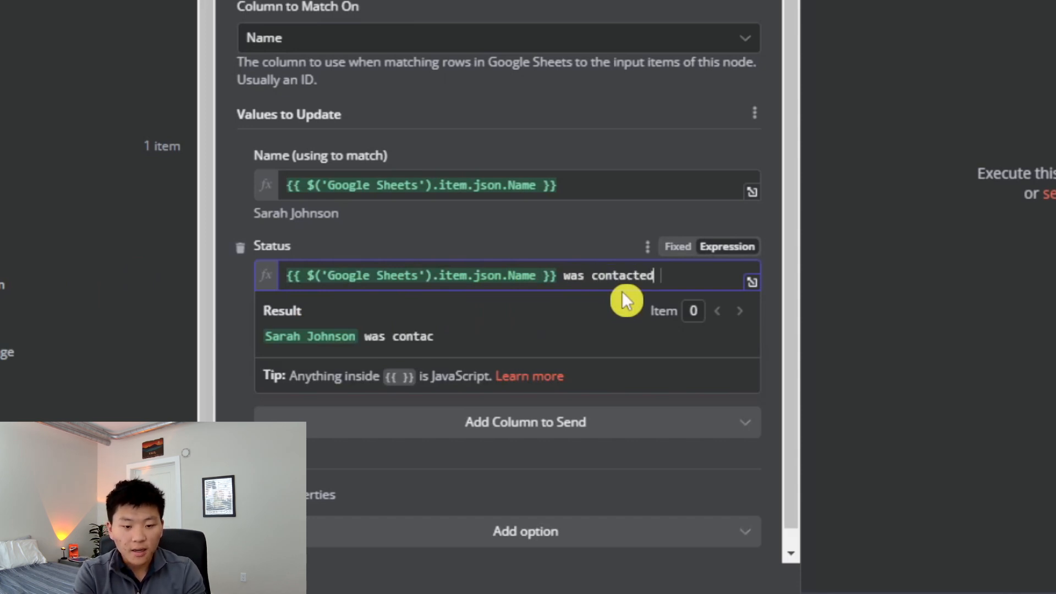
text(by email on)
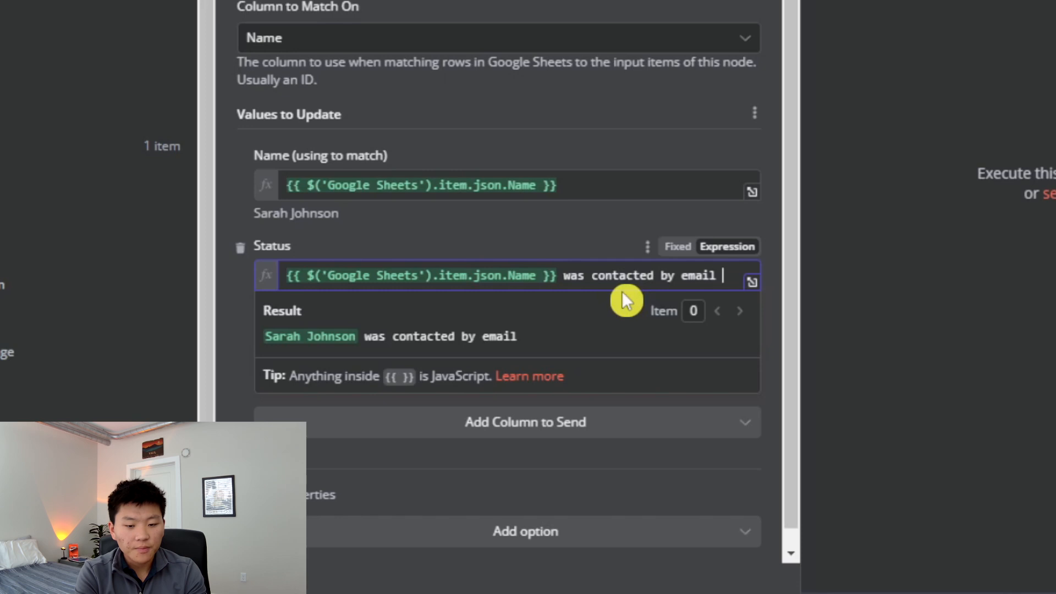
click(568, 245)
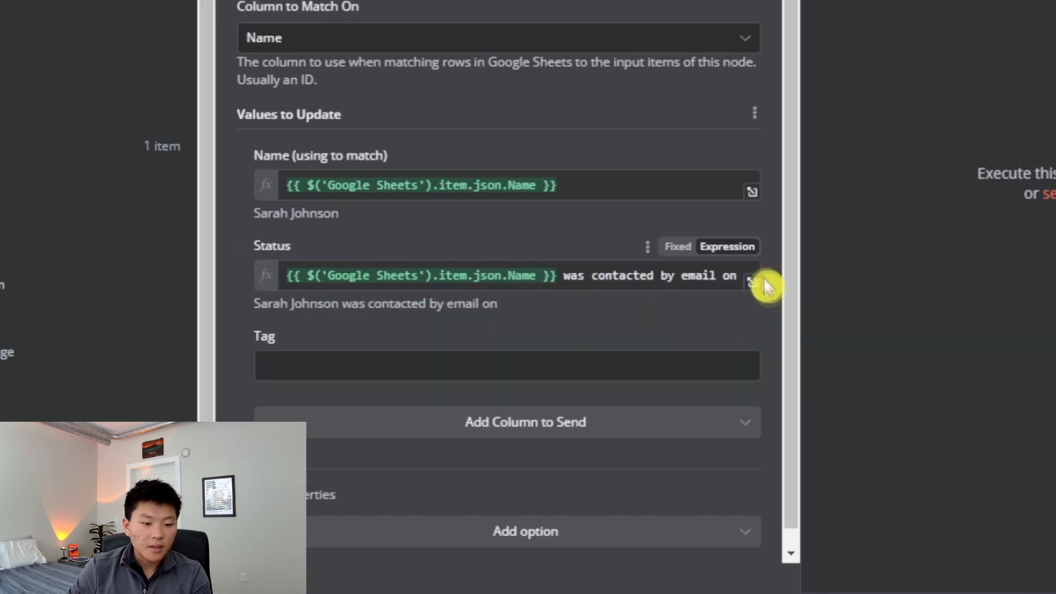
click(734, 275)
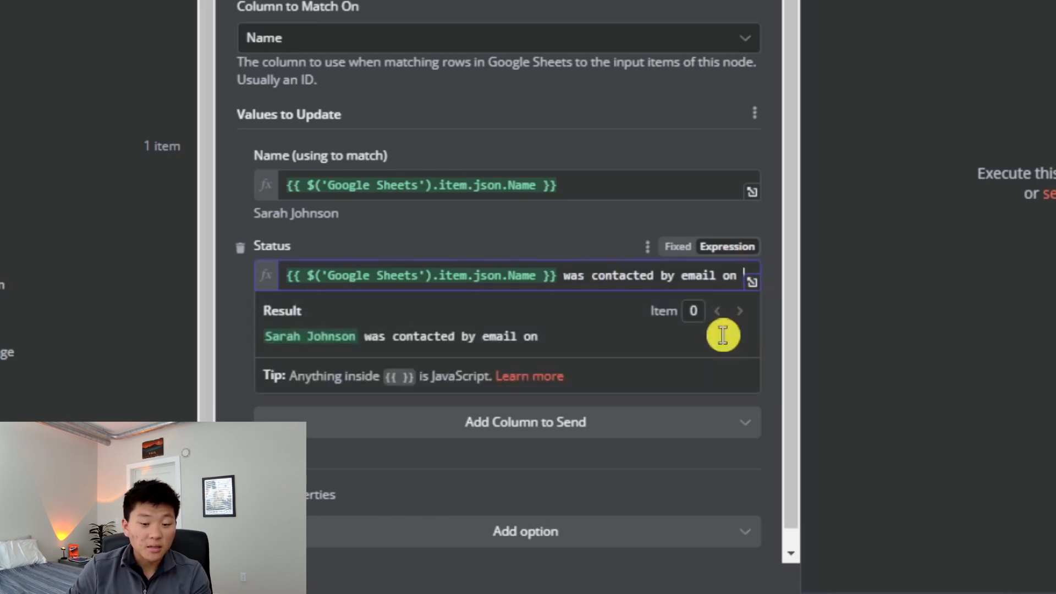
text({{)
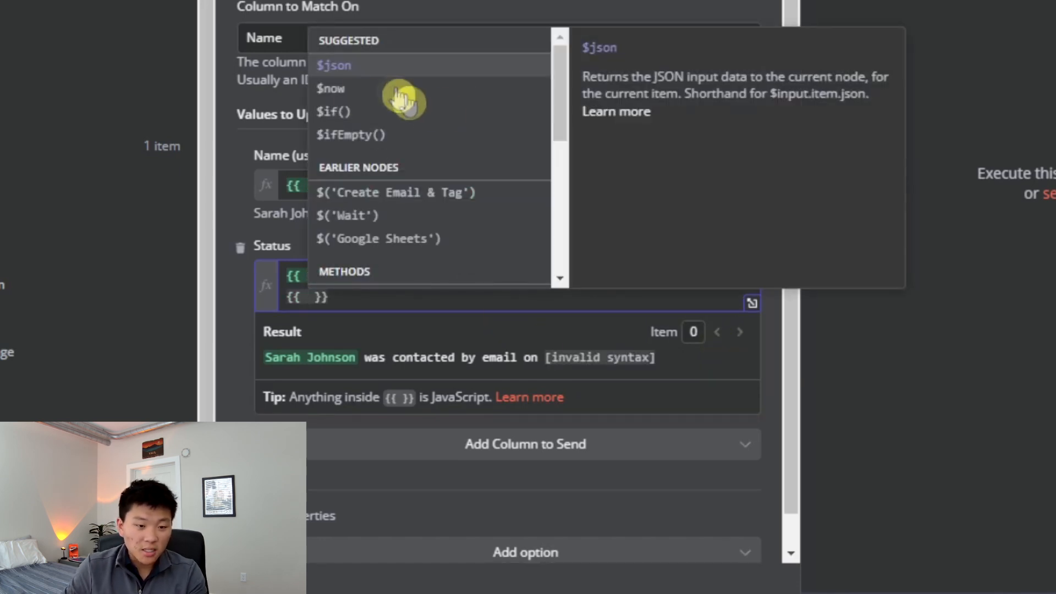
click(362, 92)
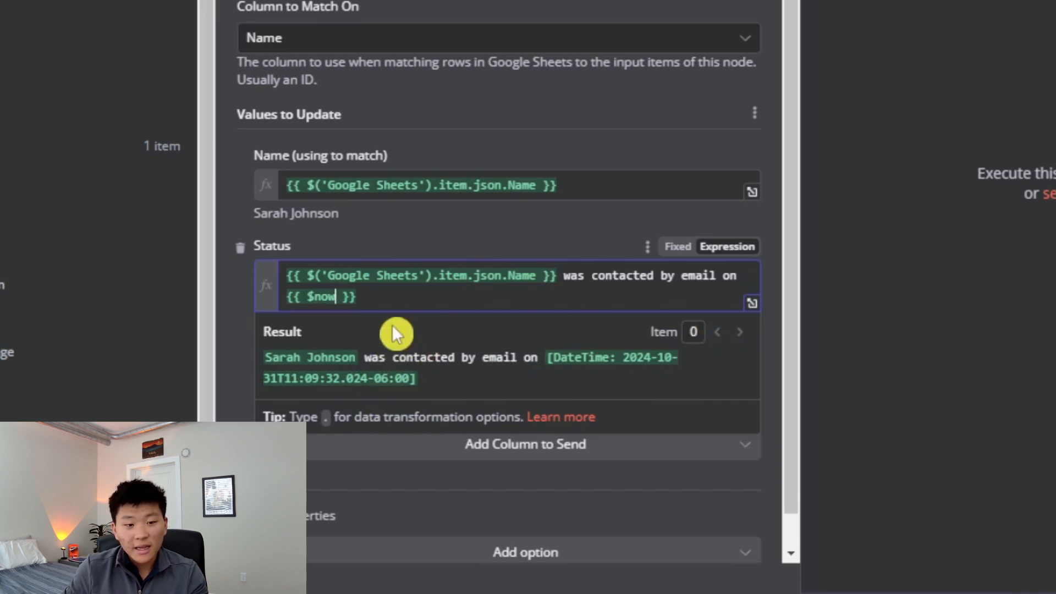
drag(389, 300, 289, 300)
key(BackSpace)
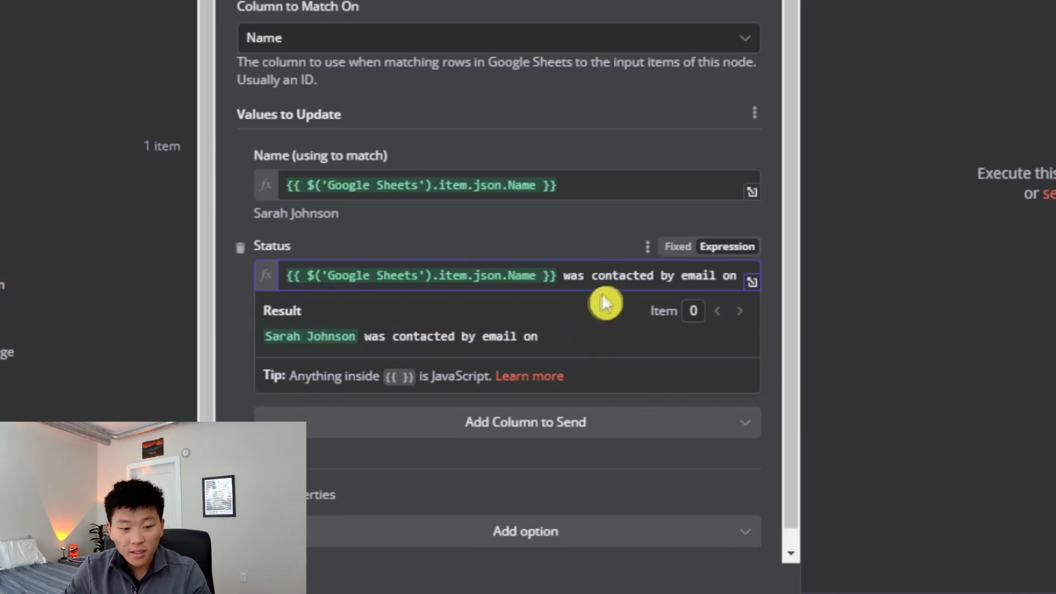
Append {{ $now.toFormat('MMMM dd, yyyy, h:mm a') }} and ". The team has also been notified via Slack." to the Status value
text({{ $now.toFormat('MMMM dd, yyyy, h:mm a') }})
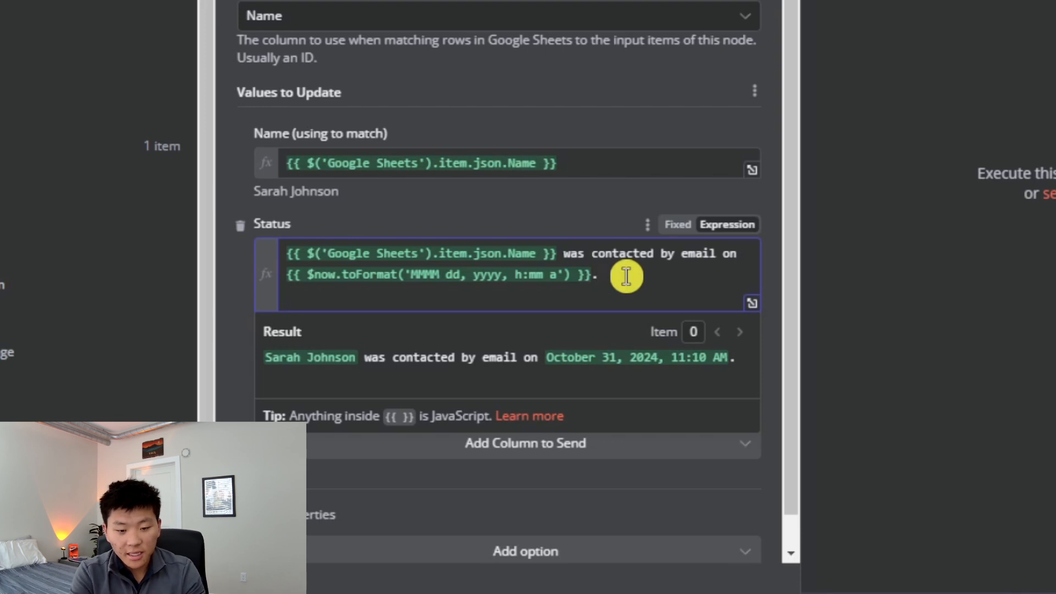
text(he)
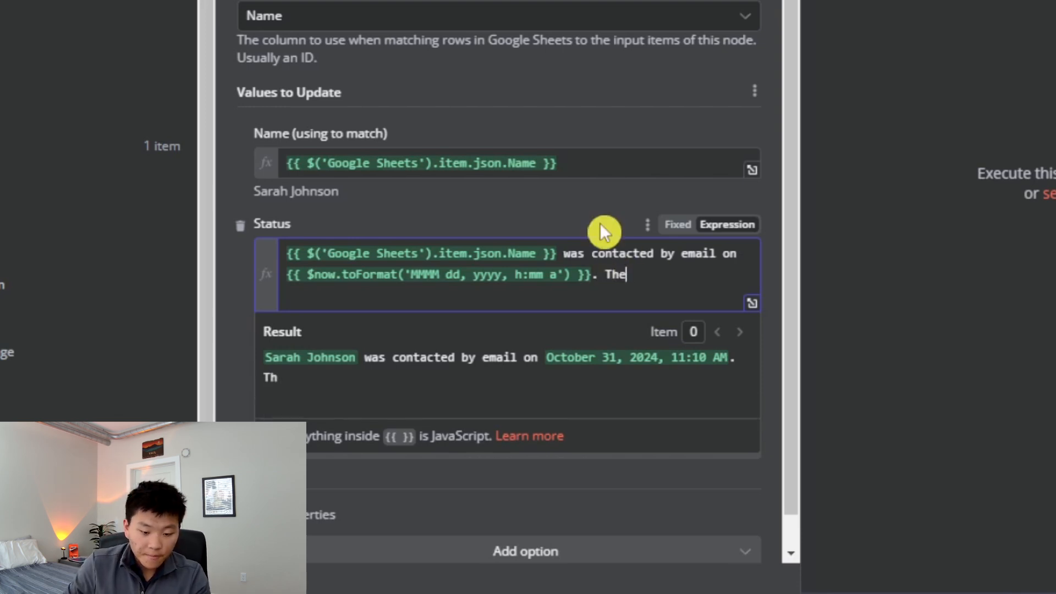
text( team has also been notified via Slack.)
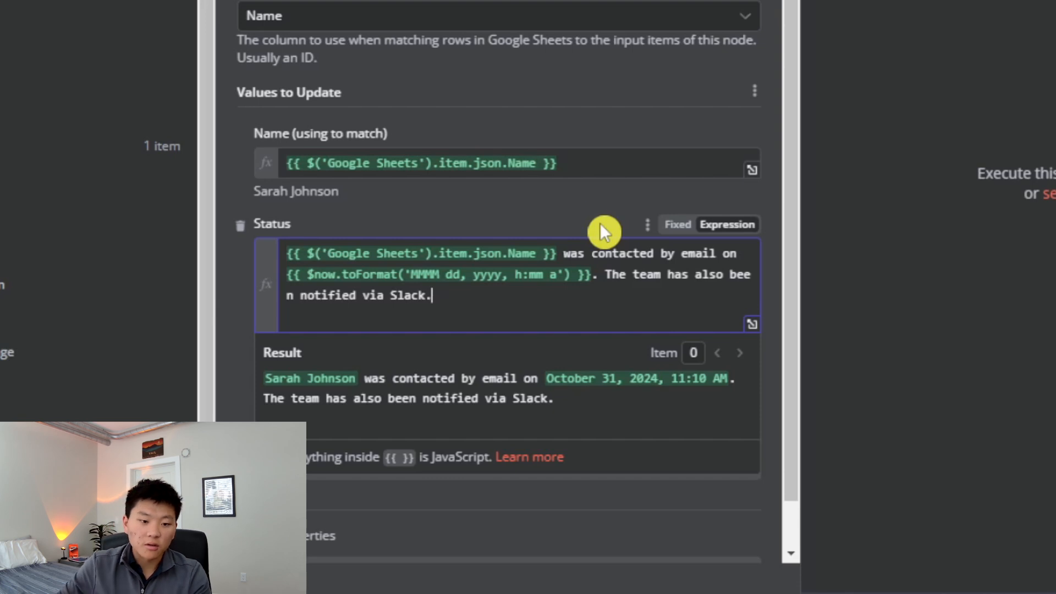
click(573, 208)
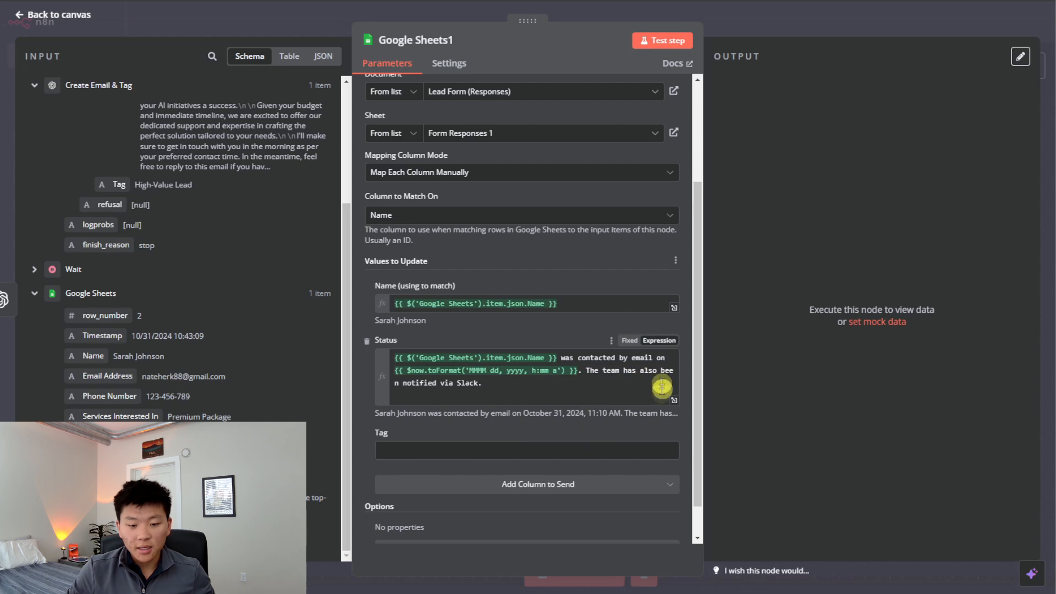
Map the Tag value to the Tag field from the Create Email & Tag output
scroll(468, 420, down, 1)
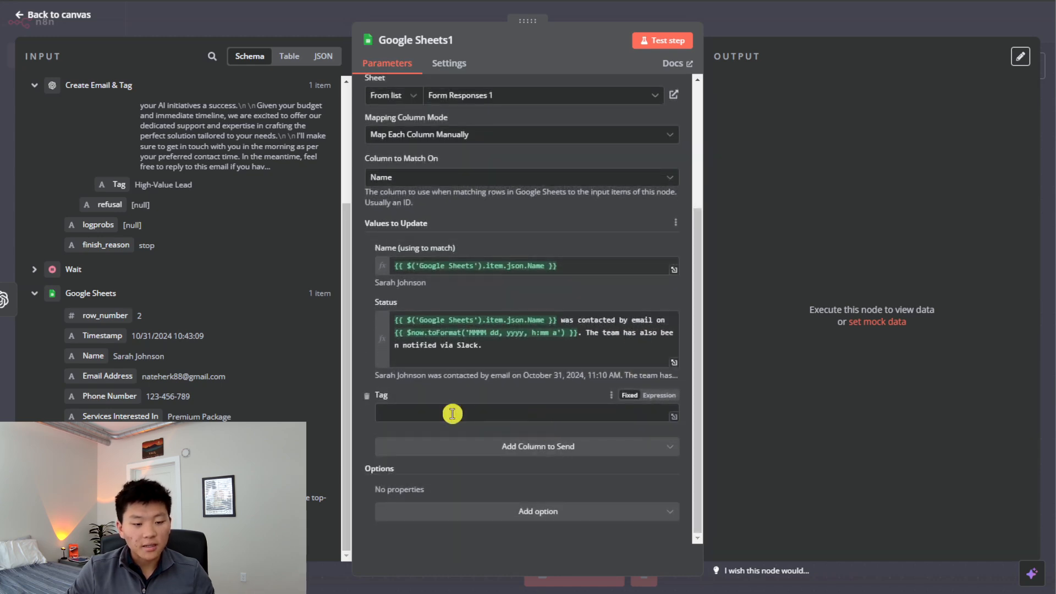
scroll(177, 405, up, 3)
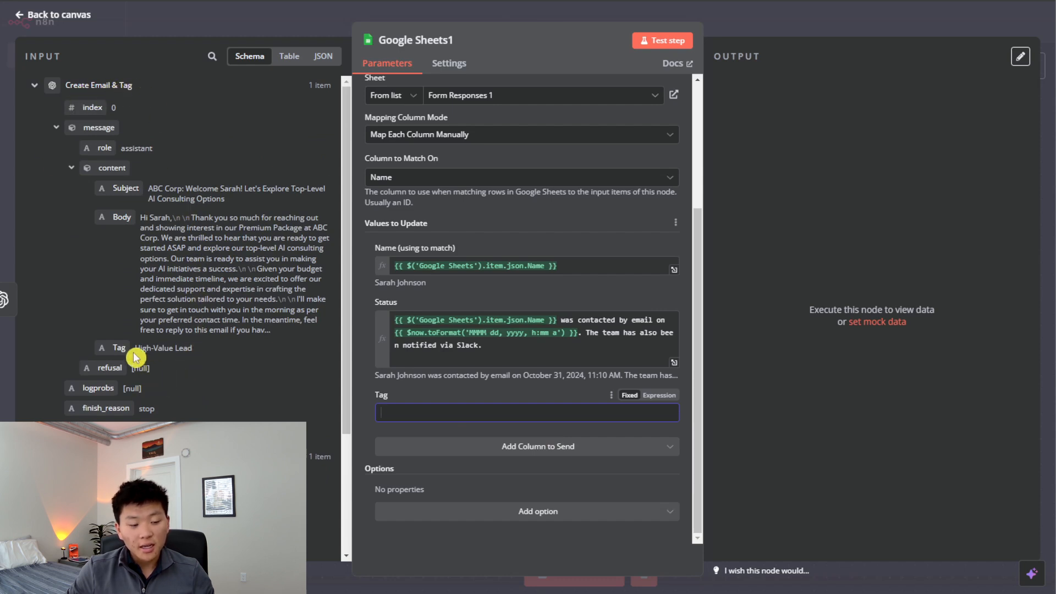
drag(115, 345, 413, 411)
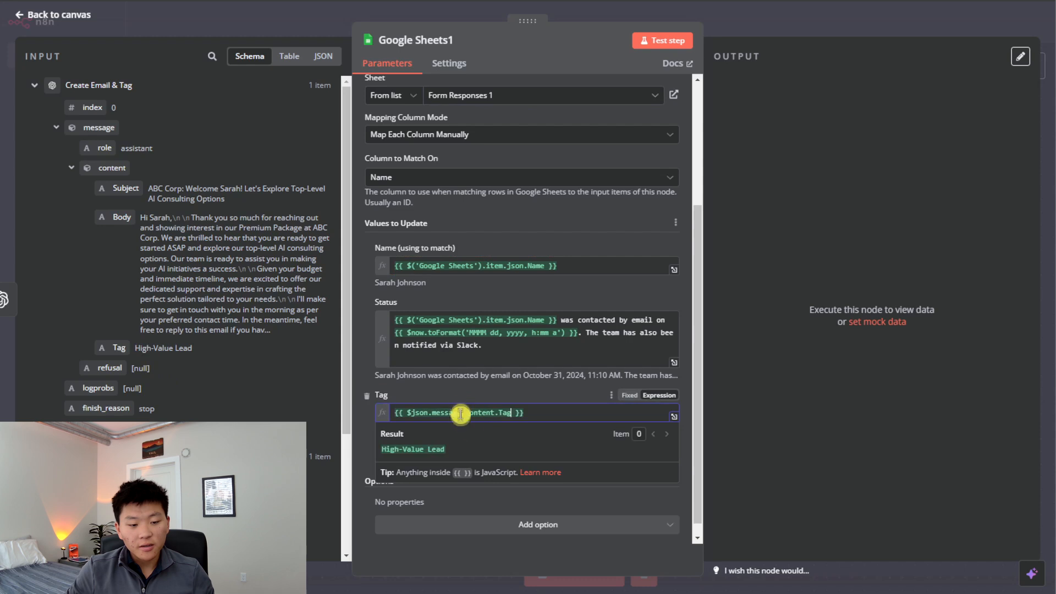
click(457, 401)
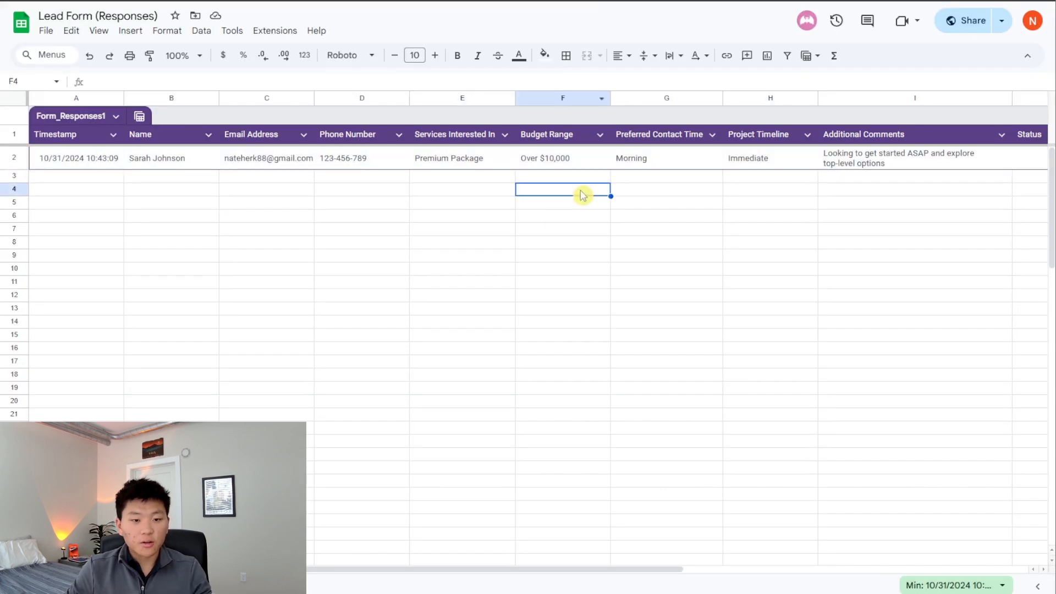
Switch to the Lead Form (Responses) spreadsheet and inspect the lead row's Status and Tag cells
scroll(583, 195, right, 5)
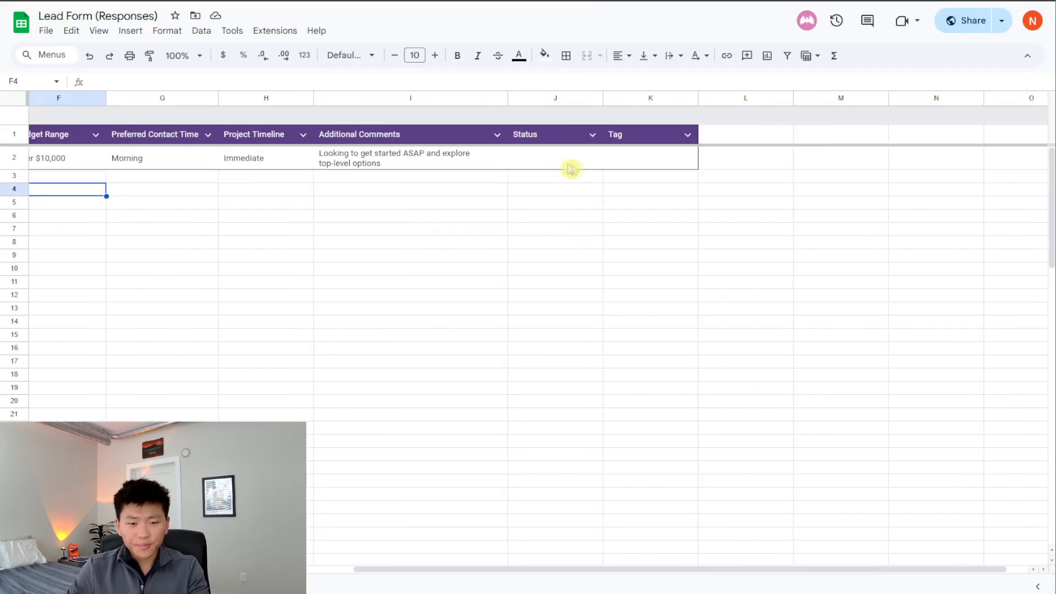
drag(572, 159, 649, 161)
click(570, 160)
click(645, 160)
click(579, 180)
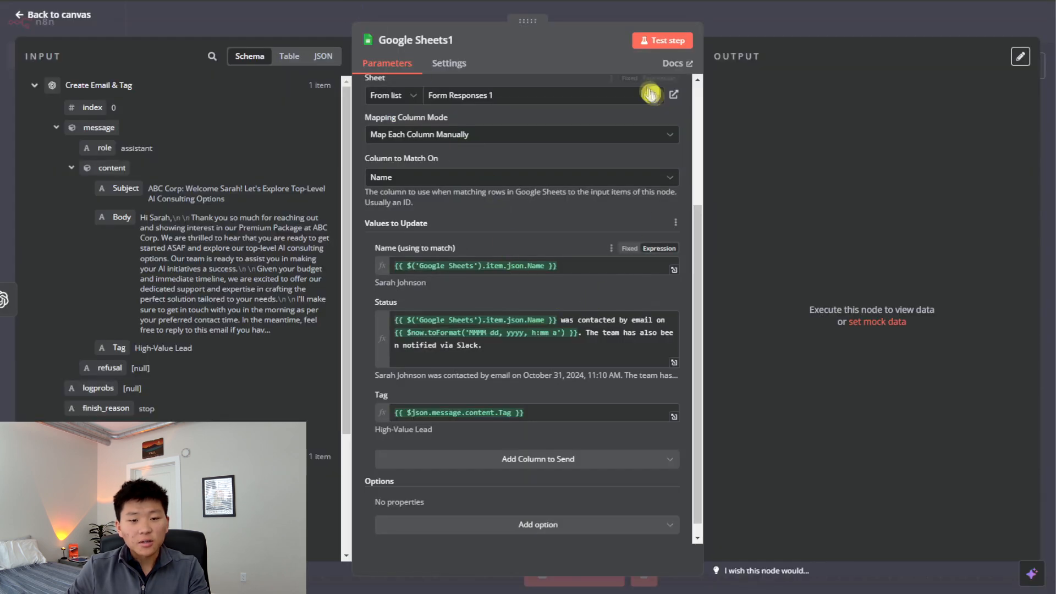
Test the sheet update node and check the lead's Status and Tag cells in the Lead Form (Responses) spreadsheet
click(662, 40)
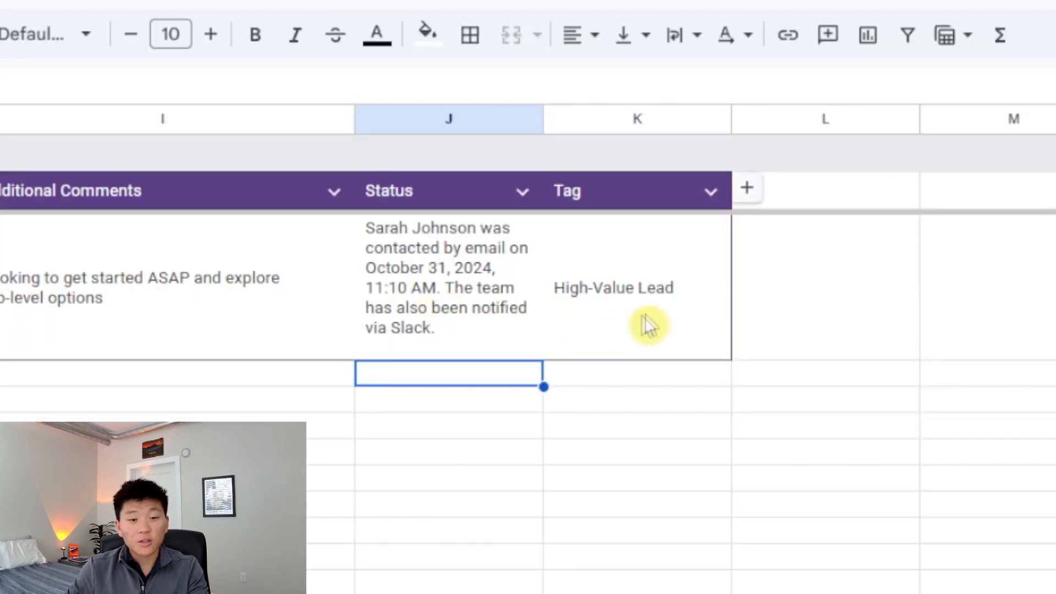
click(656, 202)
click(569, 215)
click(479, 399)
click(698, 407)
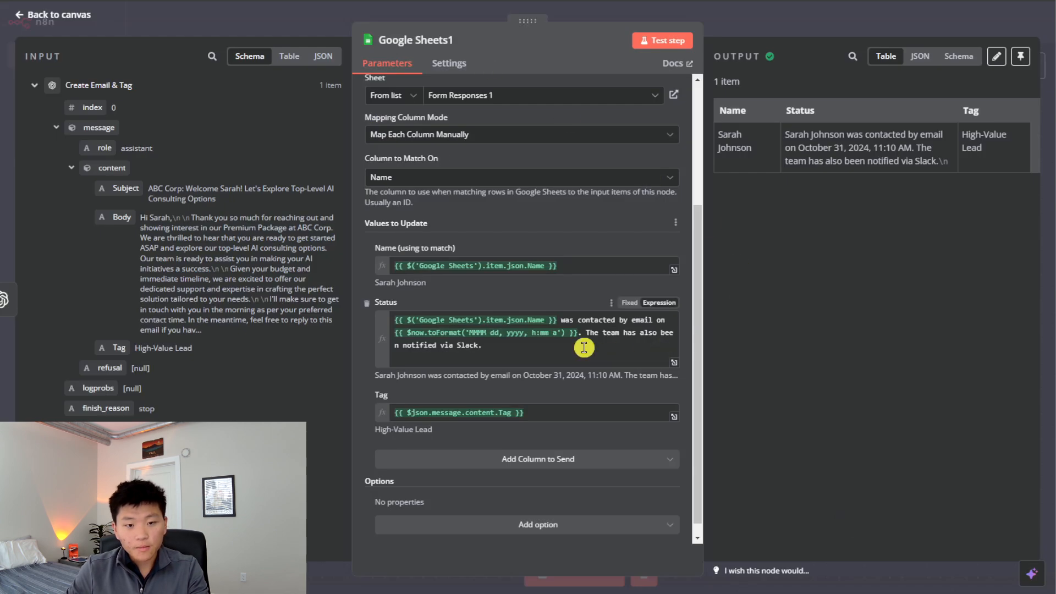
Line up the Gmail and sheet update nodes closer to Create Email & Tag and rename them Send Email and Update Status & Tag
click(755, 352)
drag(801, 281, 915, 280)
drag(671, 344, 582, 352)
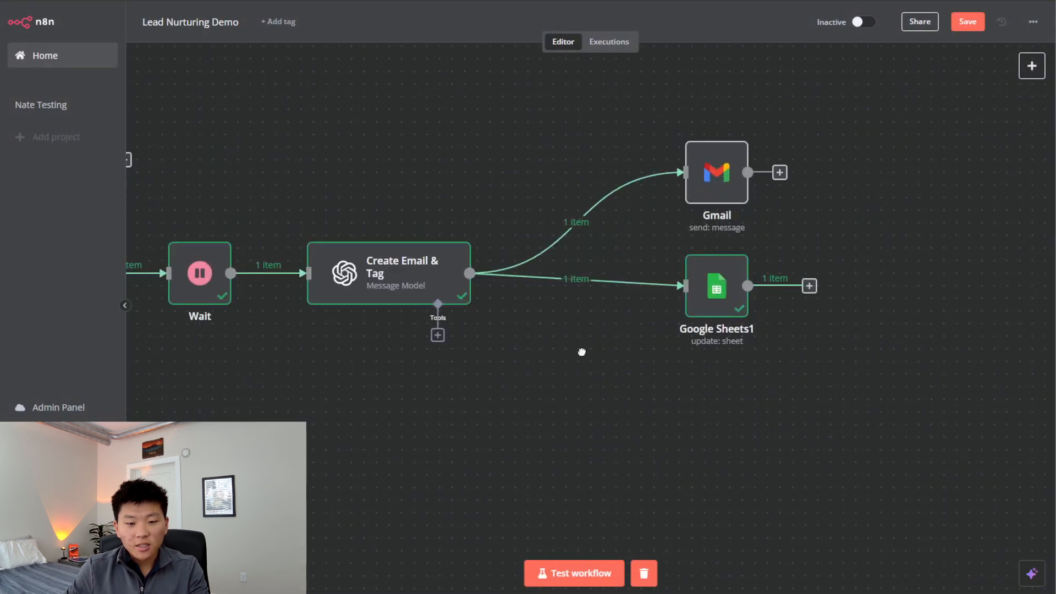
drag(719, 285, 670, 273)
drag(716, 172, 668, 172)
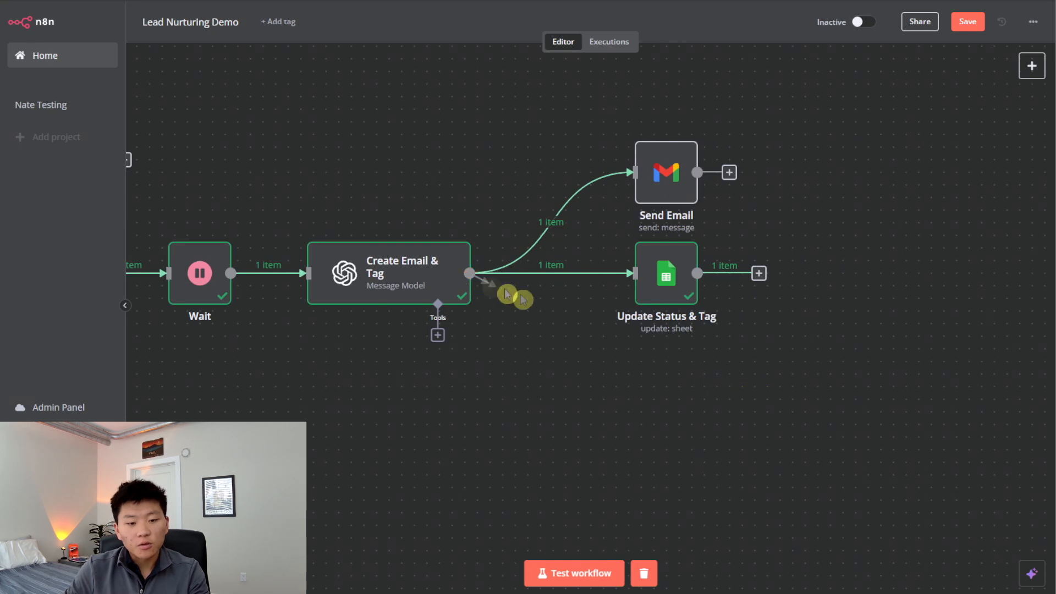
Branch a Slack Send a message node from Create Email & Tag and connect it with the Slack account credential
drag(507, 294, 636, 398)
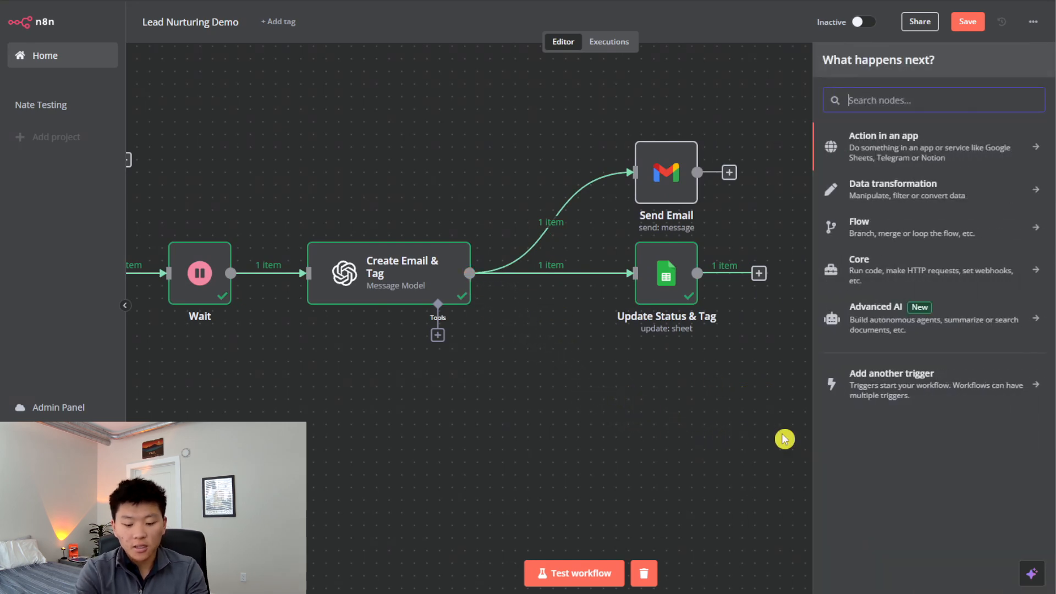
text(sa)
key(BackSpace)
text(la)
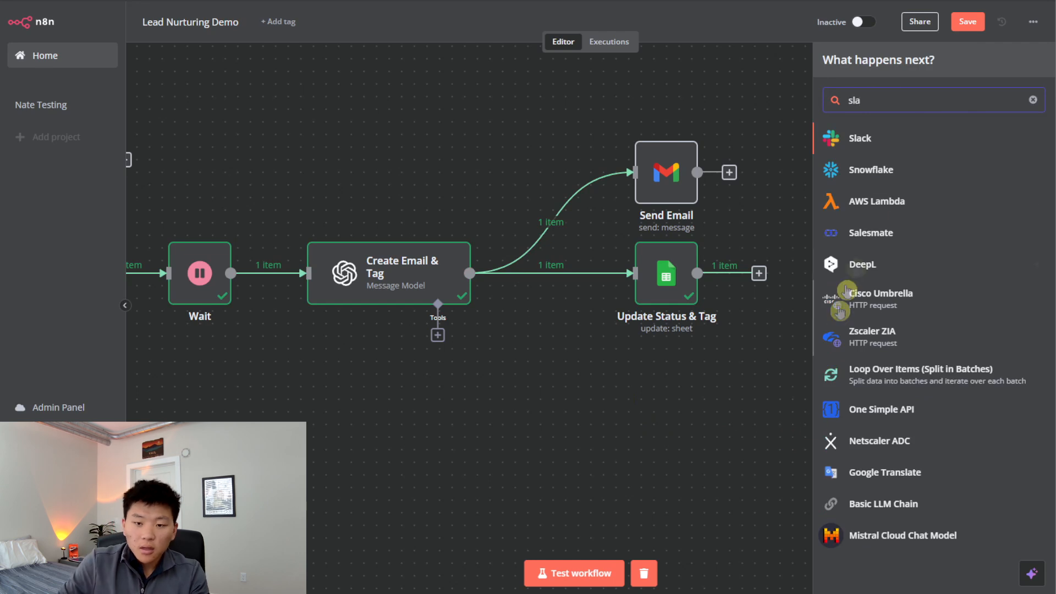
click(886, 140)
scroll(919, 428, down, 8)
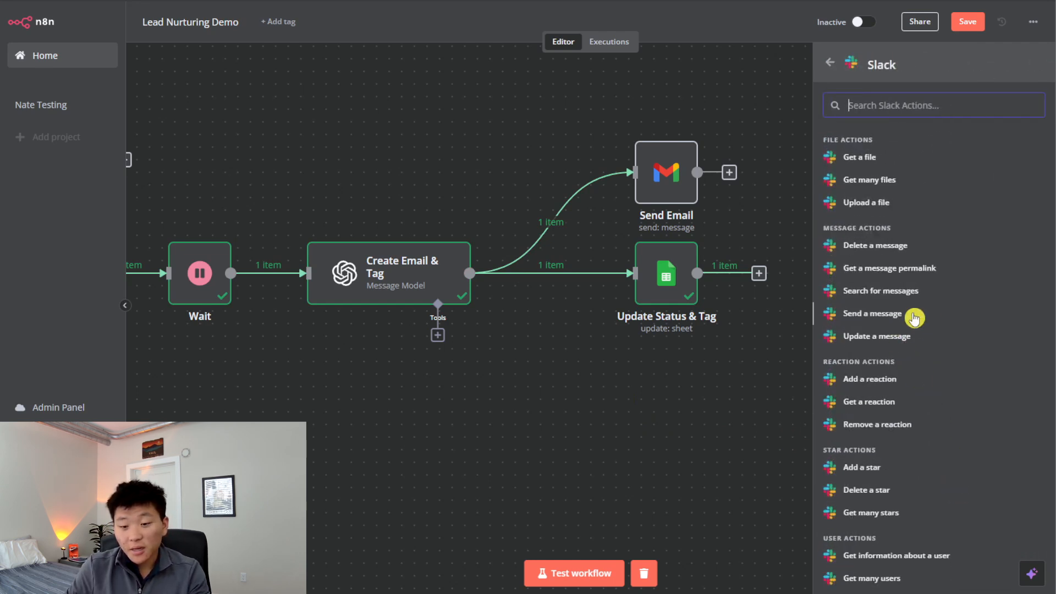
click(933, 319)
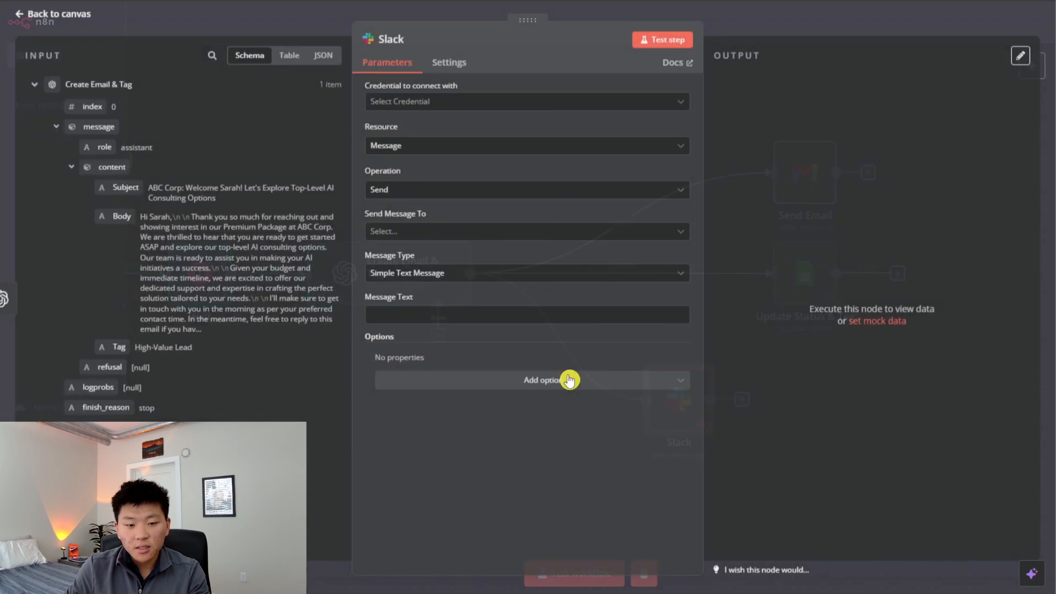
click(516, 104)
click(497, 144)
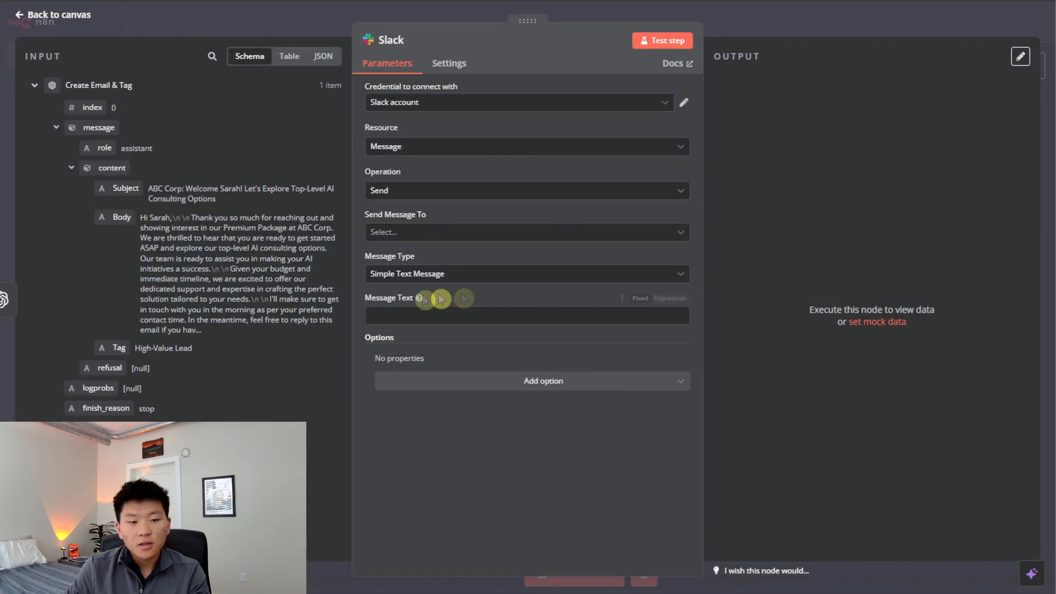
Set the Slack node to send a Simple Text Message to the youtubetesting channel using the Slack account credential
click(588, 105)
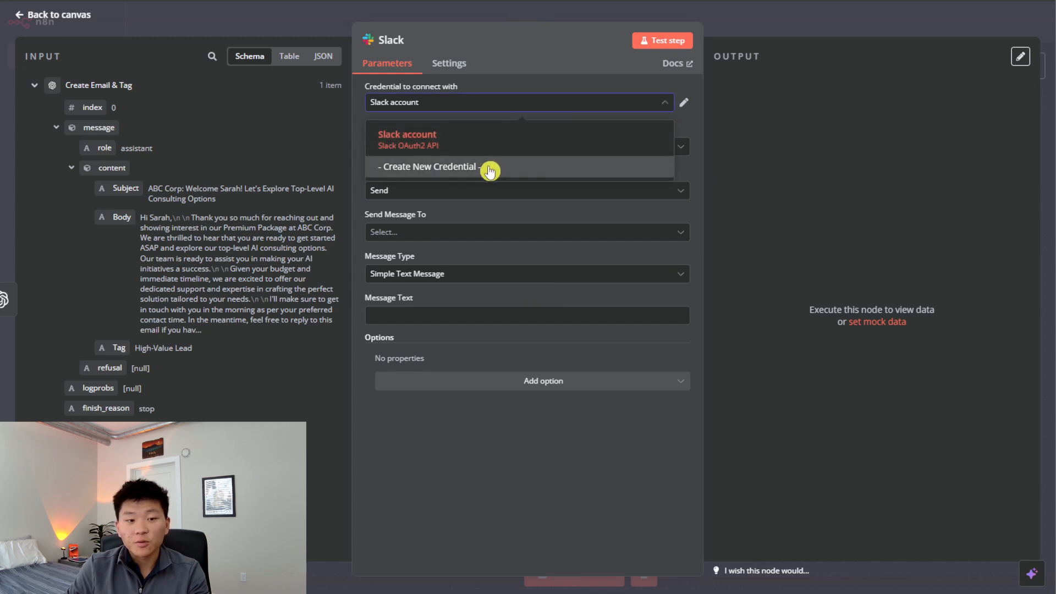
click(523, 138)
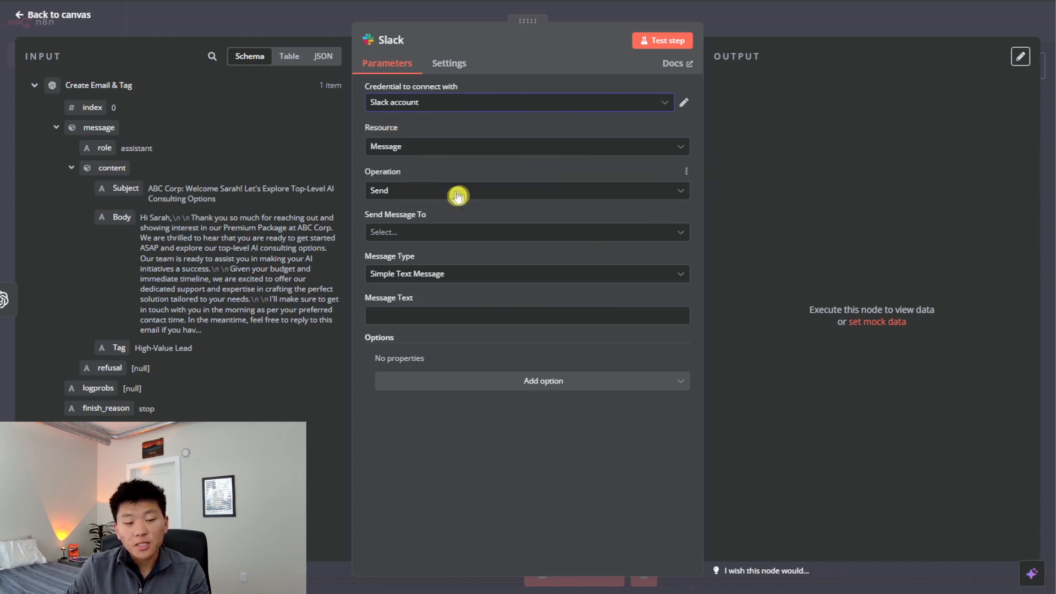
click(429, 231)
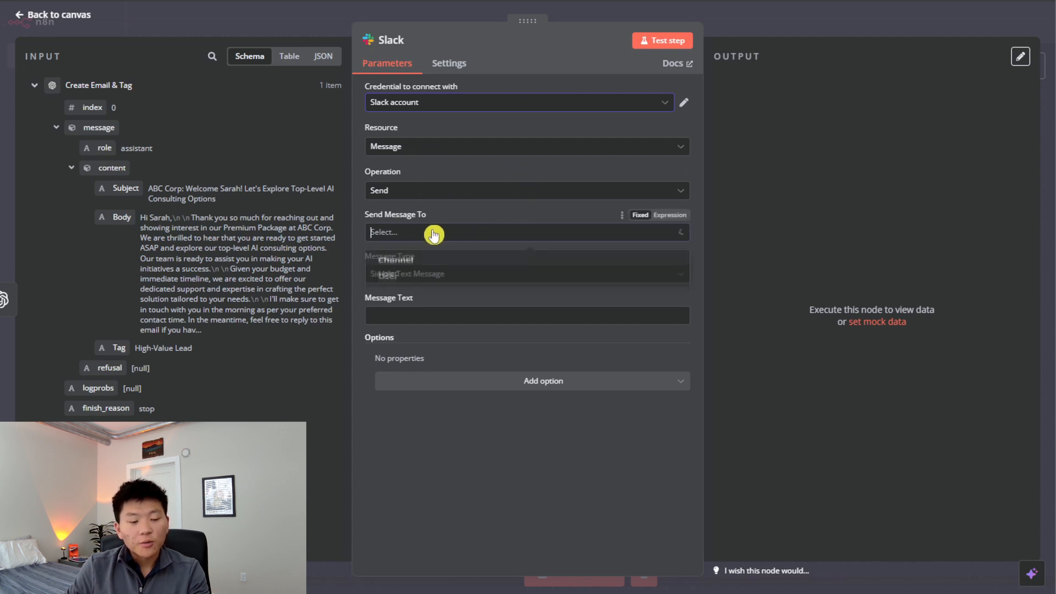
click(450, 275)
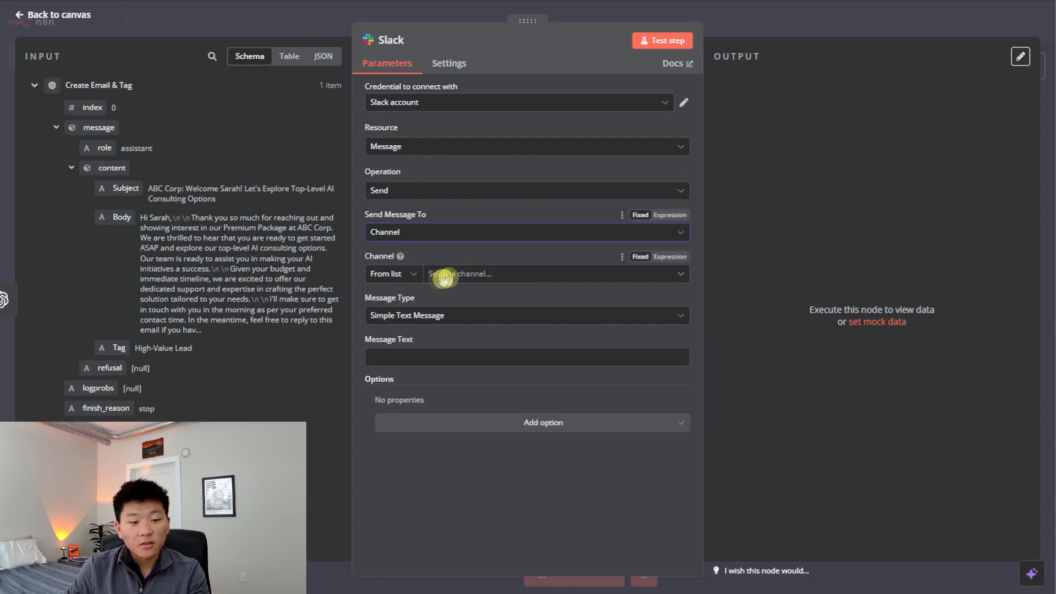
click(494, 281)
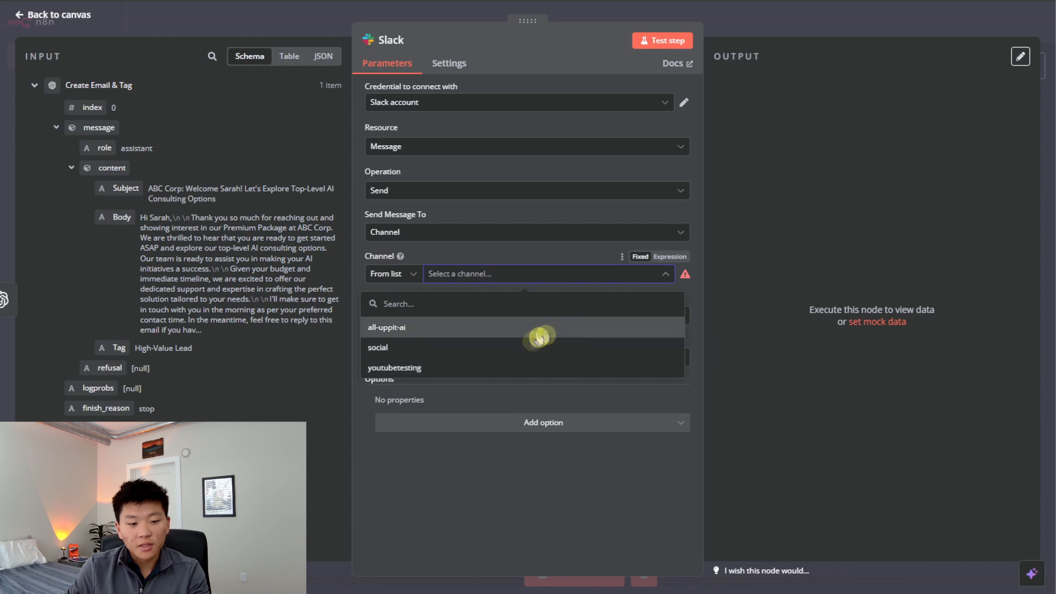
click(464, 367)
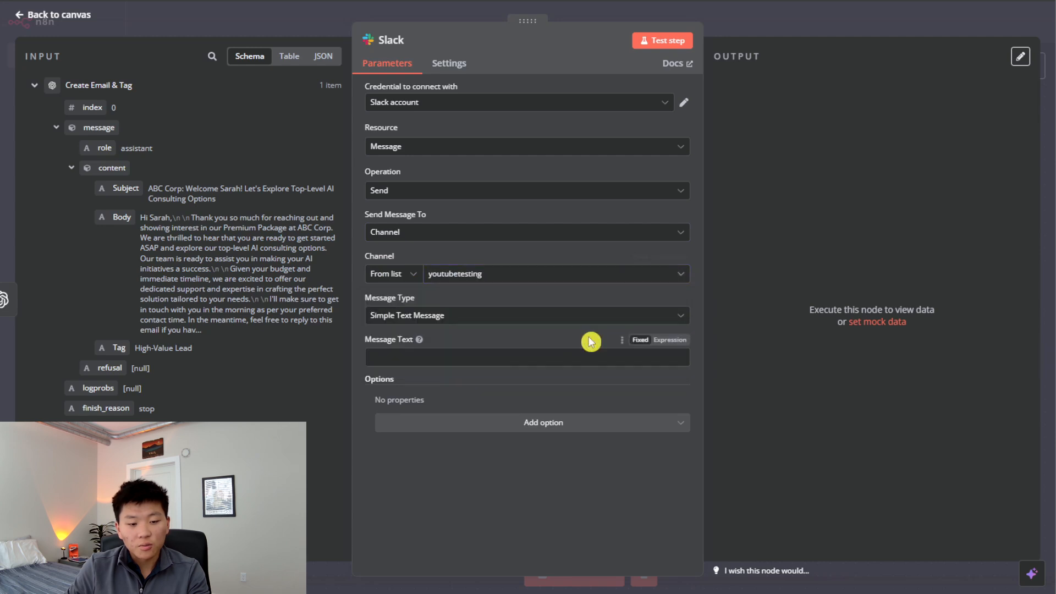
click(448, 321)
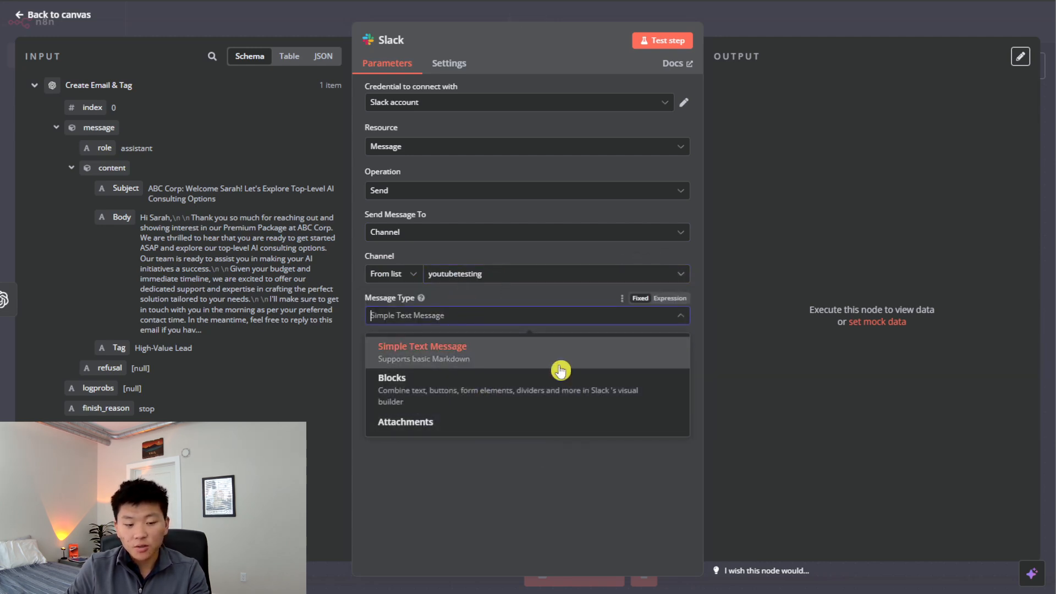
click(472, 350)
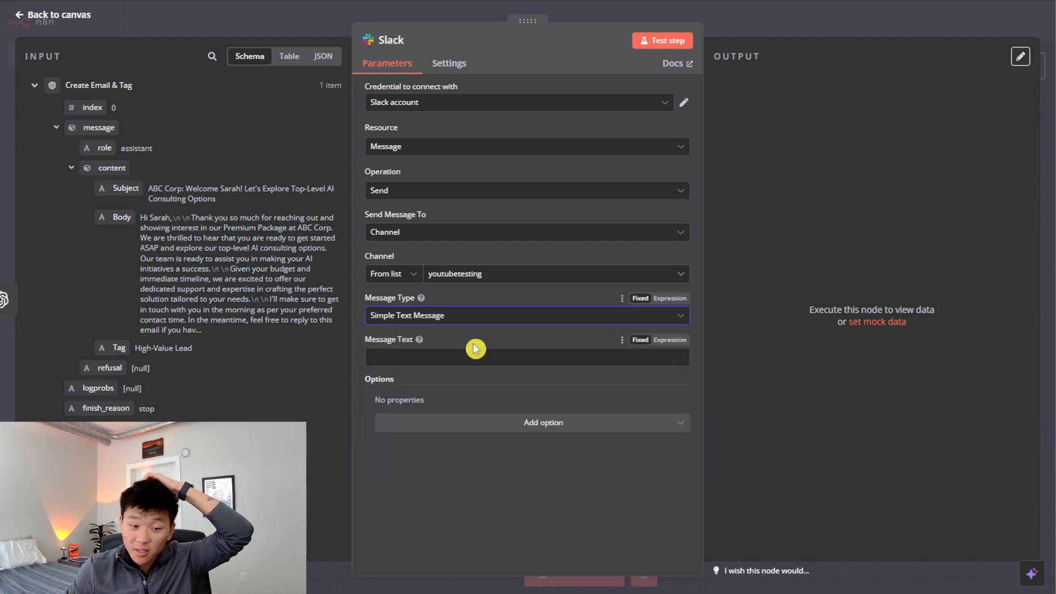
Write the message text with a New Alert! 🚀 heading, Name, Interest and Budget lines, and the Google Sheets link for more details
click(472, 359)
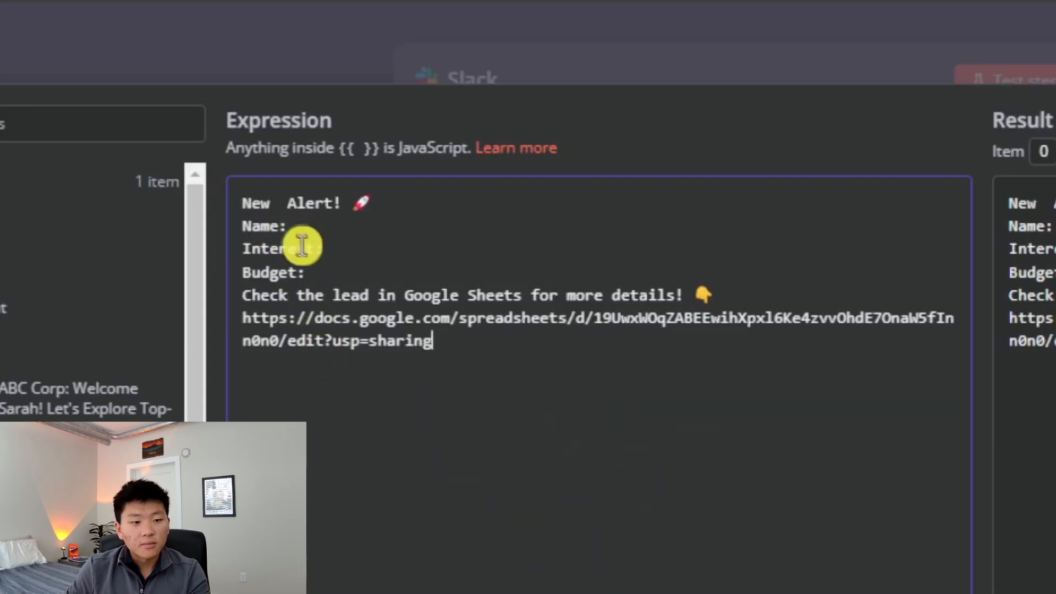
click(385, 227)
click(396, 251)
click(385, 272)
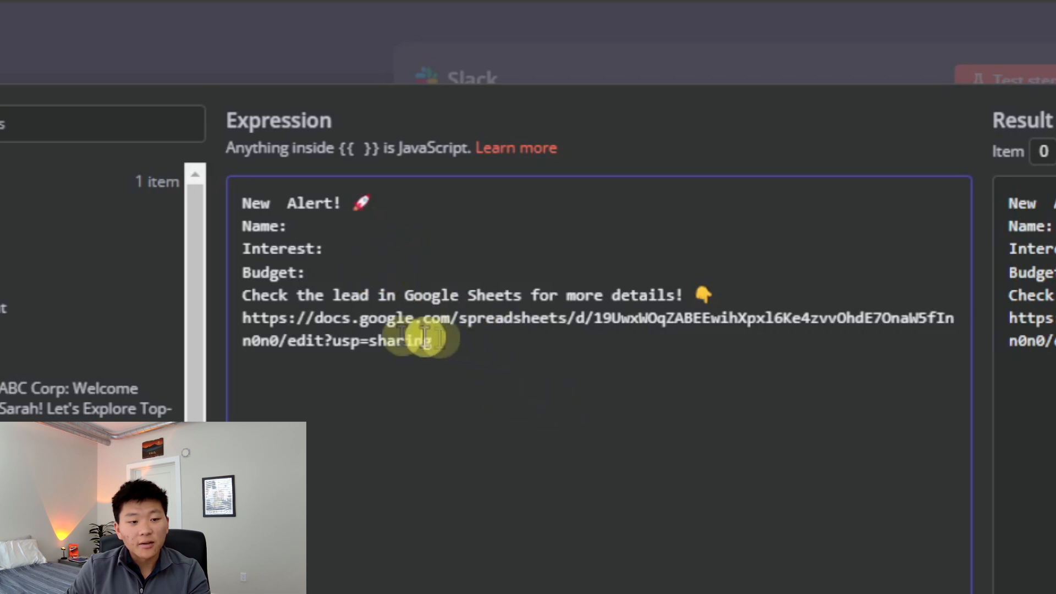
click(574, 346)
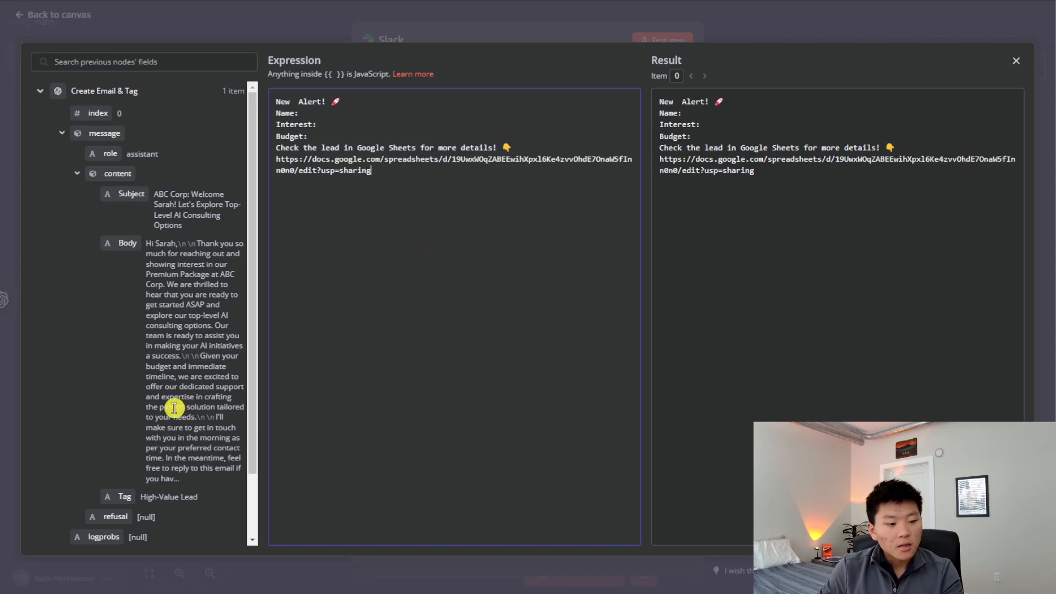
Insert the Tag field from Create Email & Tag between New and Alert! in the message's first line
scroll(174, 408, down, 2)
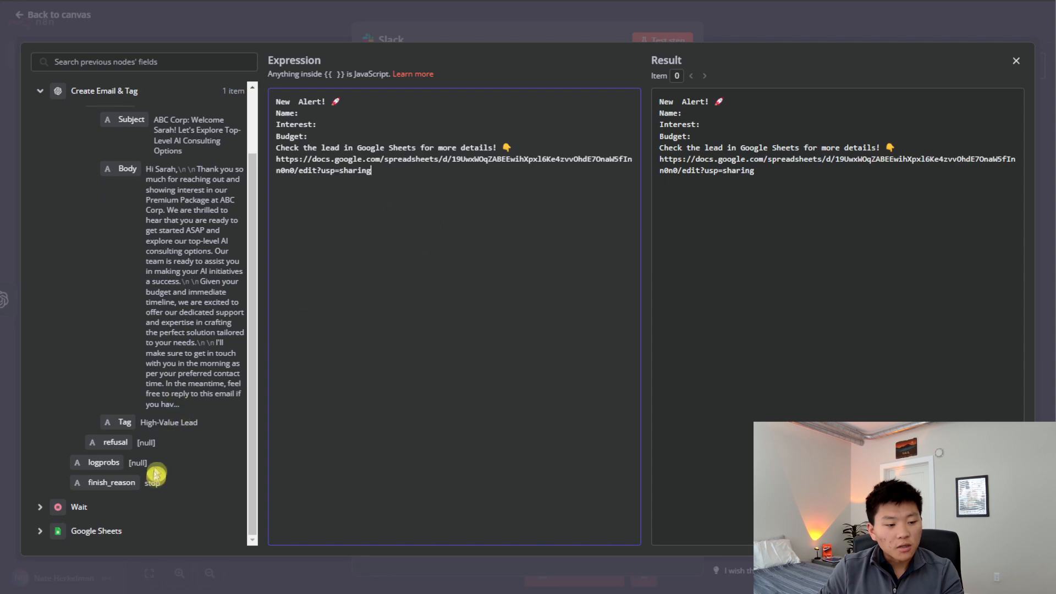
scroll(147, 410, up, 2)
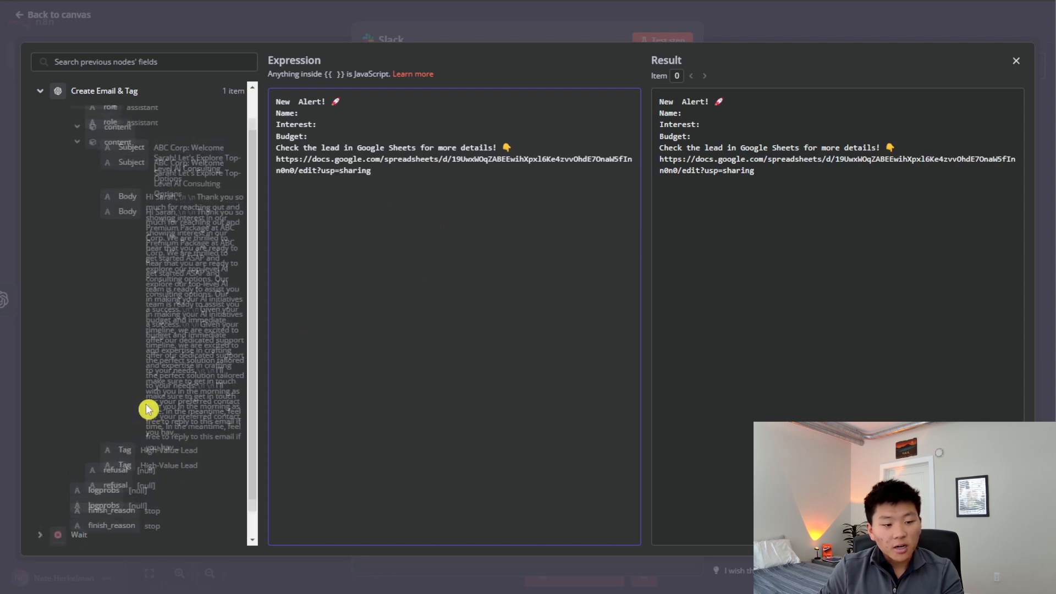
scroll(144, 352, down, 2)
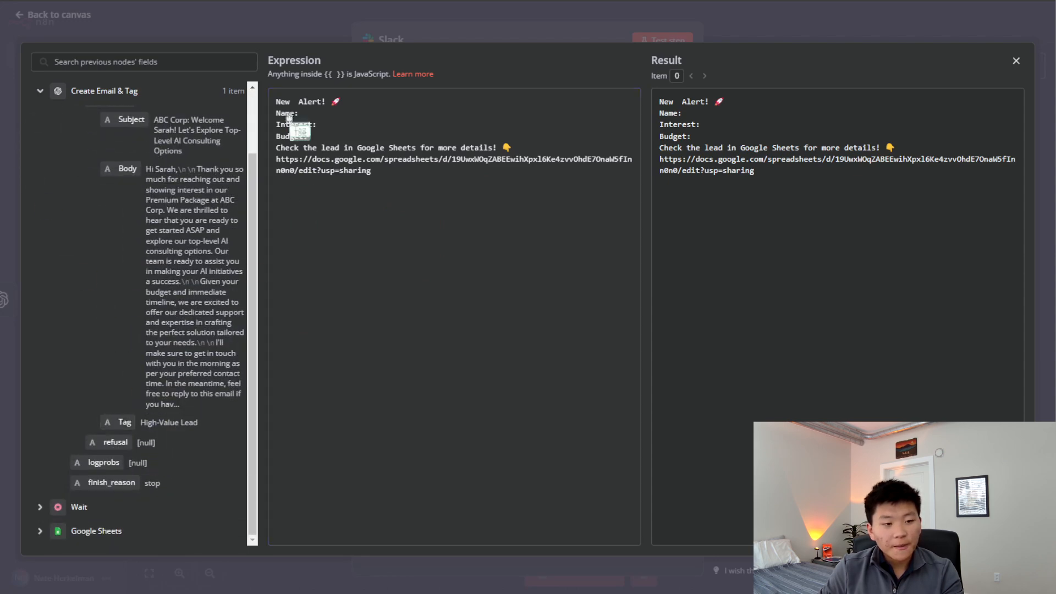
drag(294, 101, 294, 101)
click(377, 124)
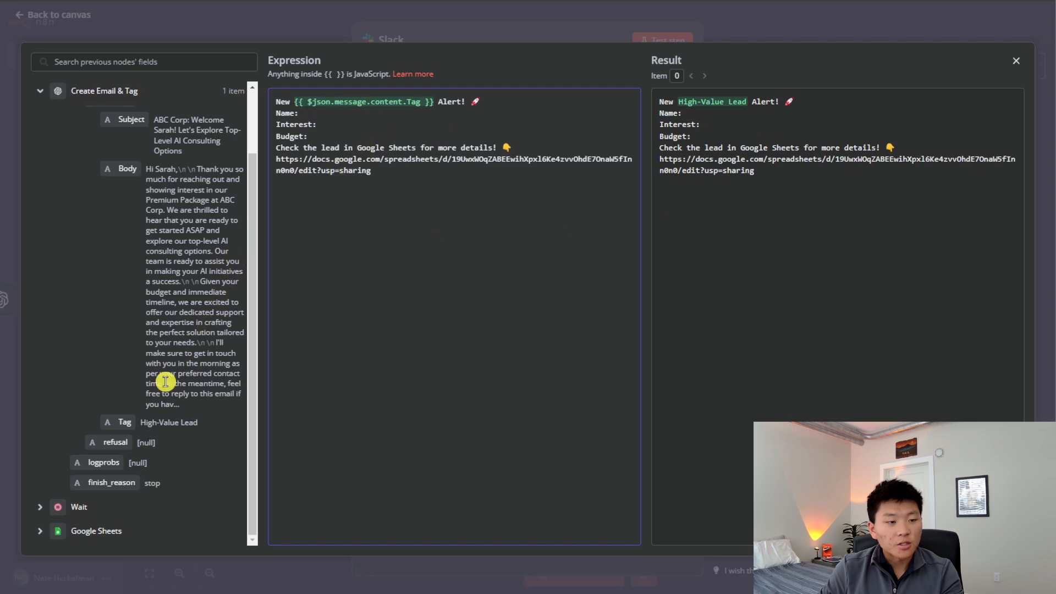
Fill the Name, Interest and Budget lines with the Google Sheets fields Name, Services Interested In and Budget Range
click(44, 536)
scroll(148, 307, down, 5)
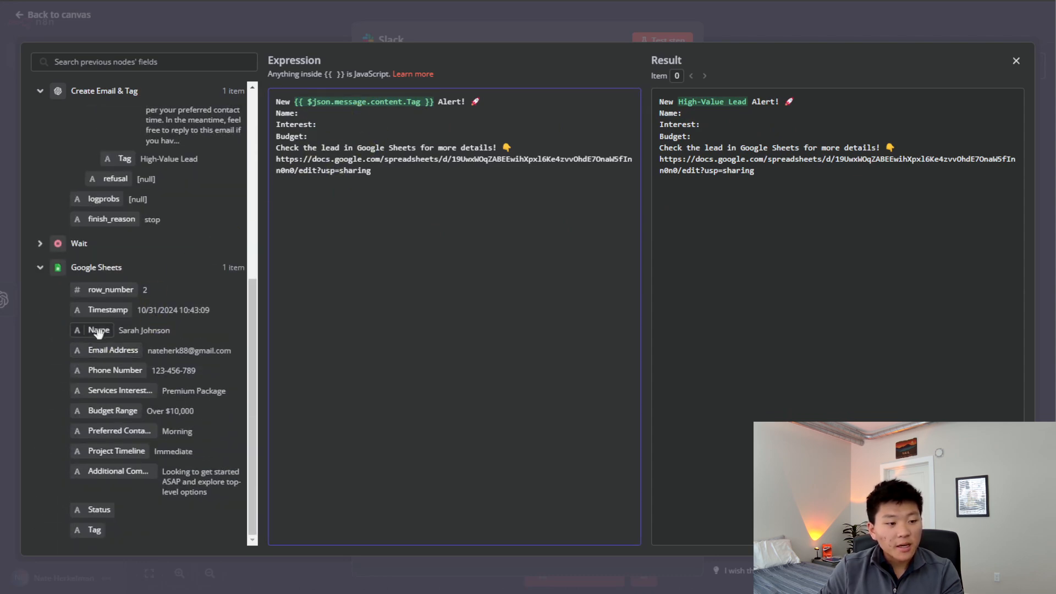
drag(308, 134, 310, 113)
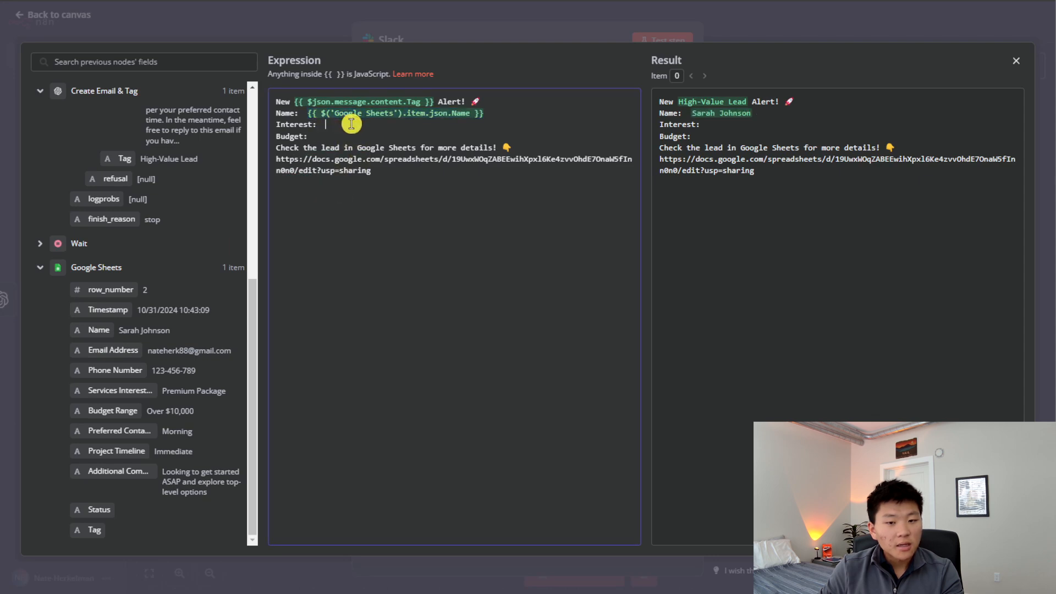
drag(126, 394, 352, 127)
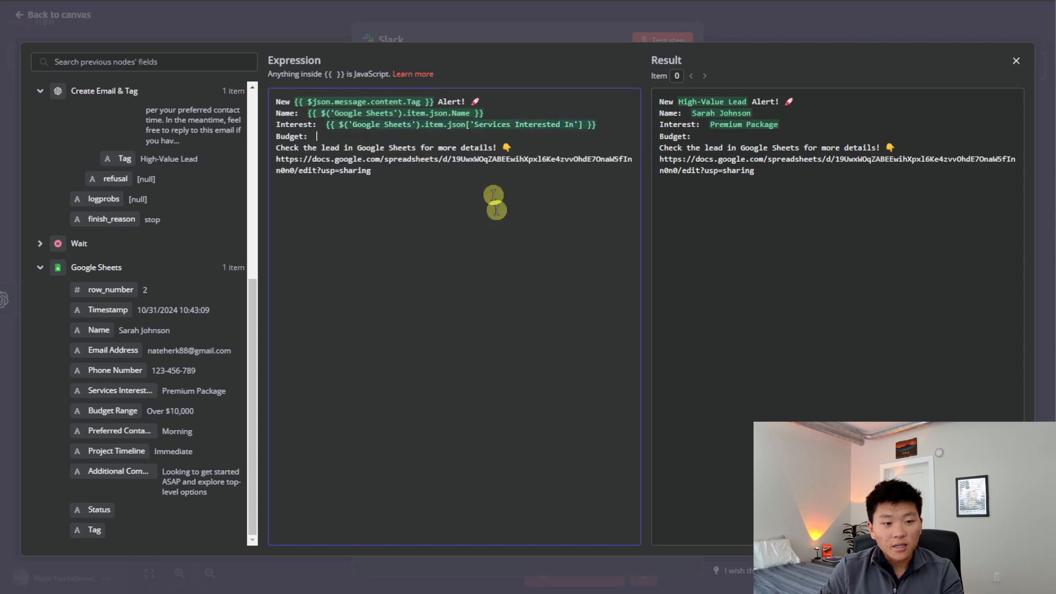
drag(115, 411, 323, 137)
click(479, 187)
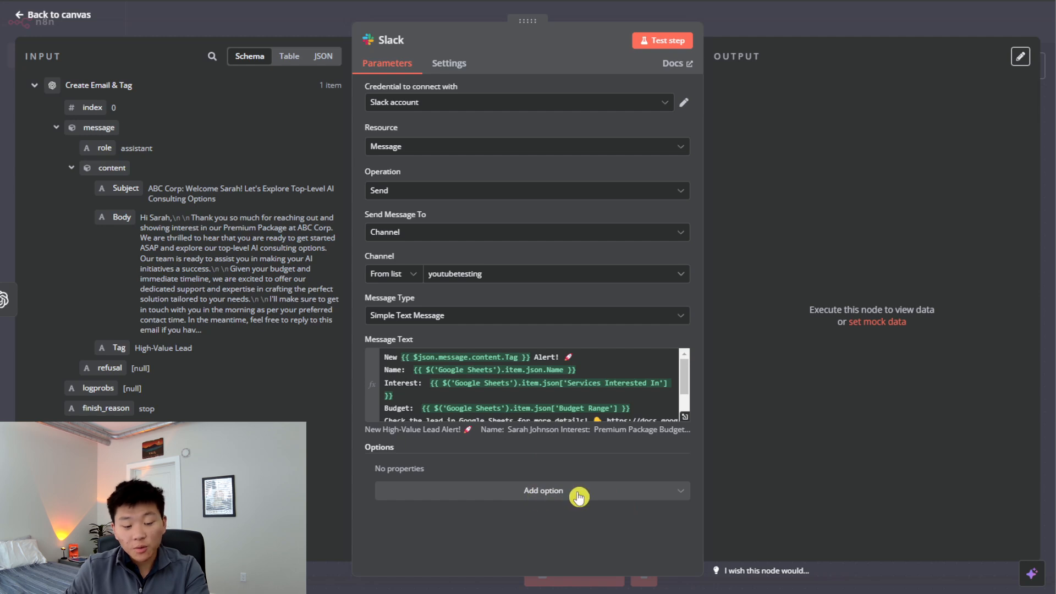
Add the Include Link to Workflow option, turn it off, and test sending the Slack message
click(579, 496)
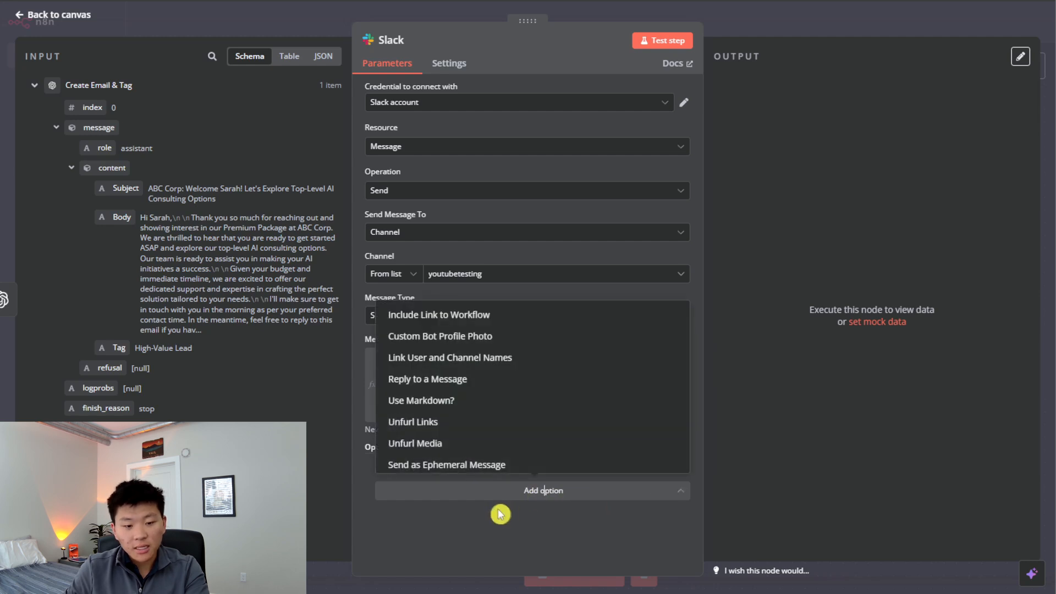
click(532, 318)
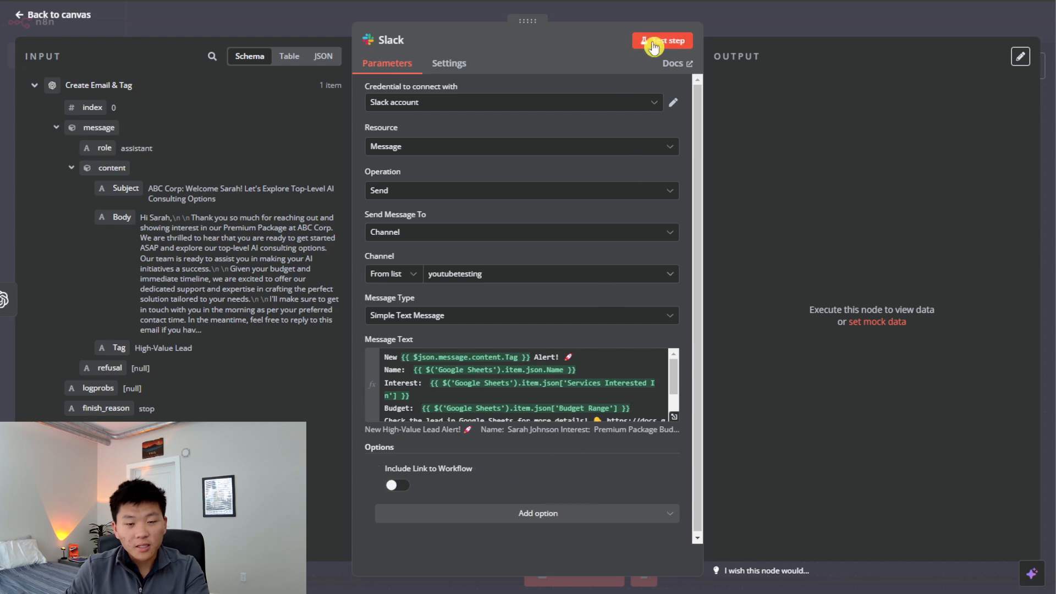
click(397, 484)
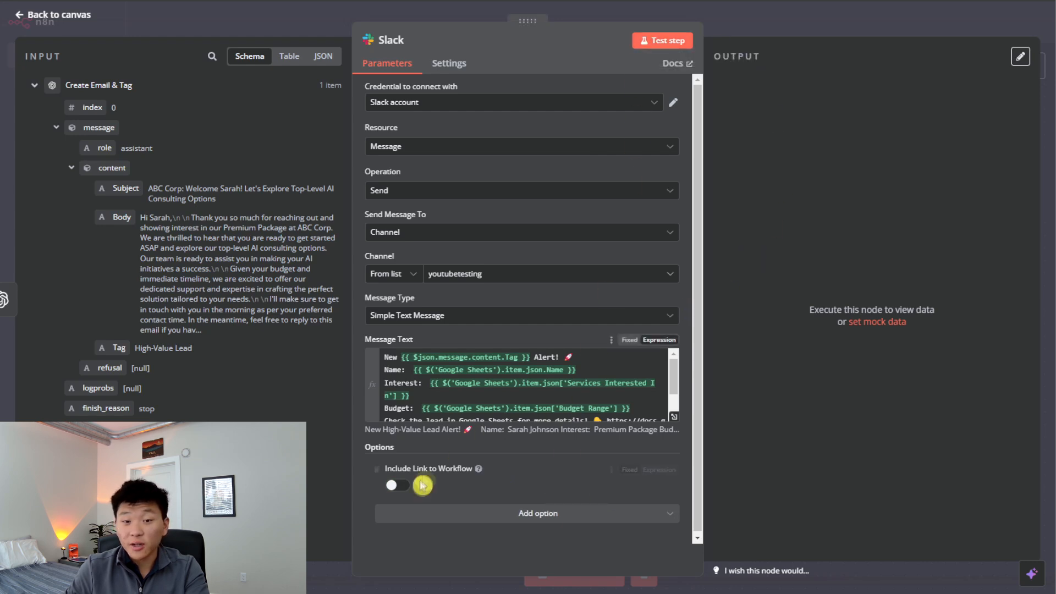
click(668, 43)
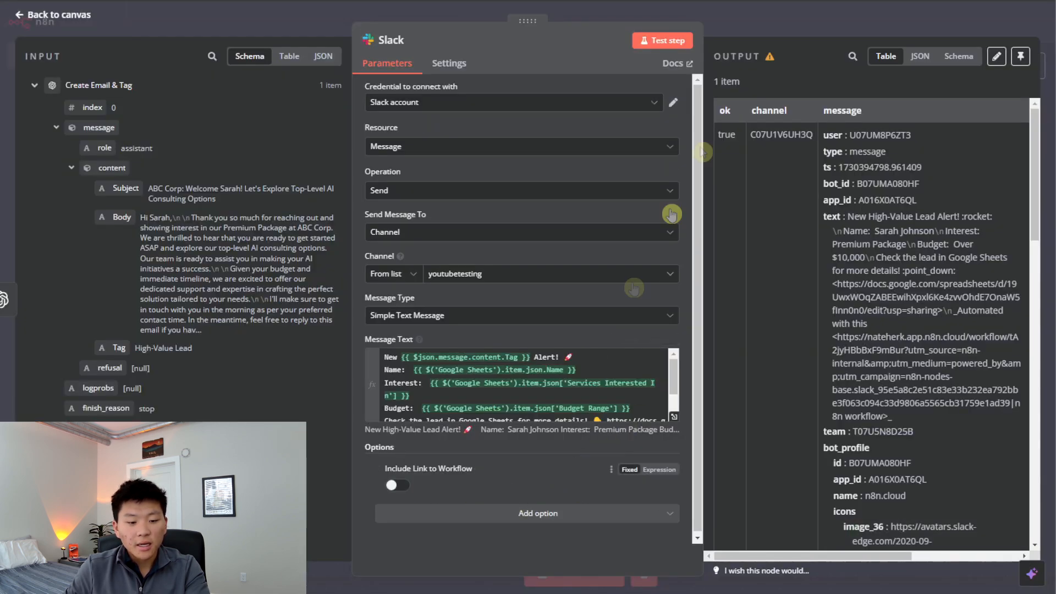
click(663, 40)
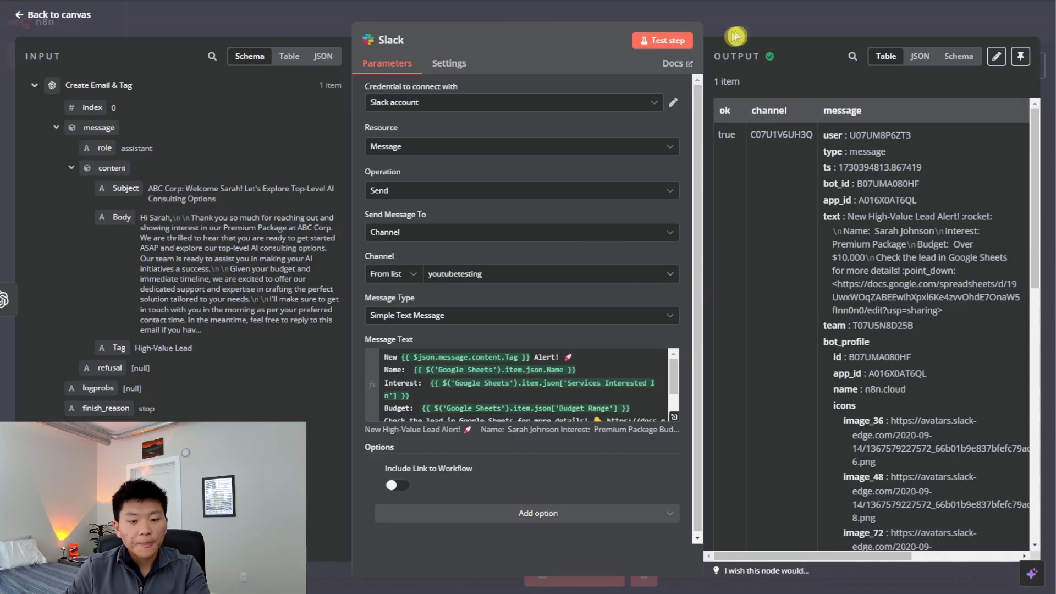
Return to the canvas and line up the Slack node beneath Update Status & Tag
click(730, 39)
drag(893, 365, 744, 104)
drag(818, 264, 691, 272)
click(824, 274)
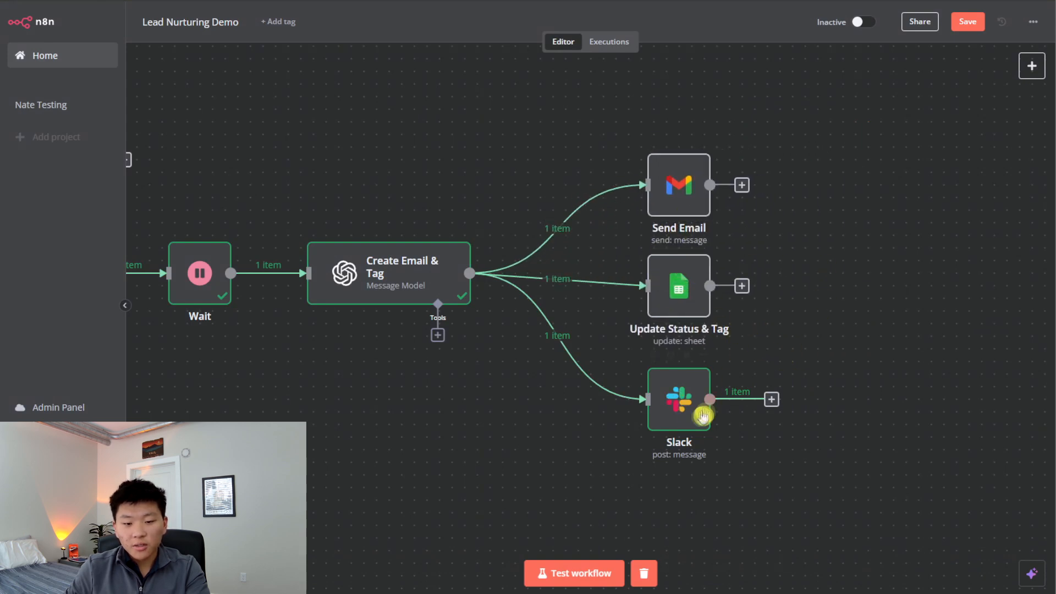
drag(526, 418, 585, 424)
Rename the Slack node Notify Team and return to the canvas
double_click(736, 411)
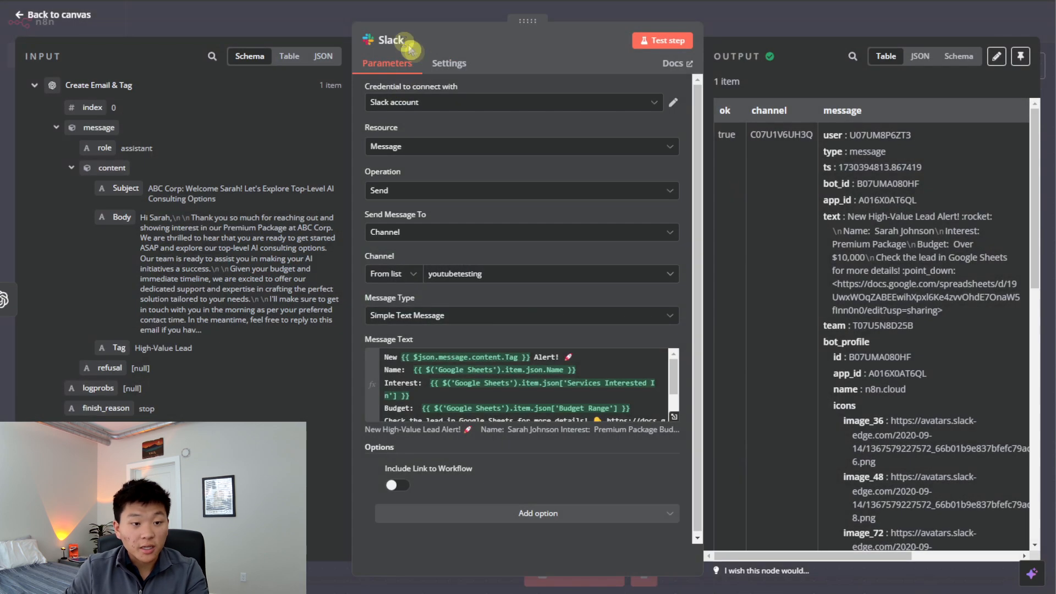
click(407, 44)
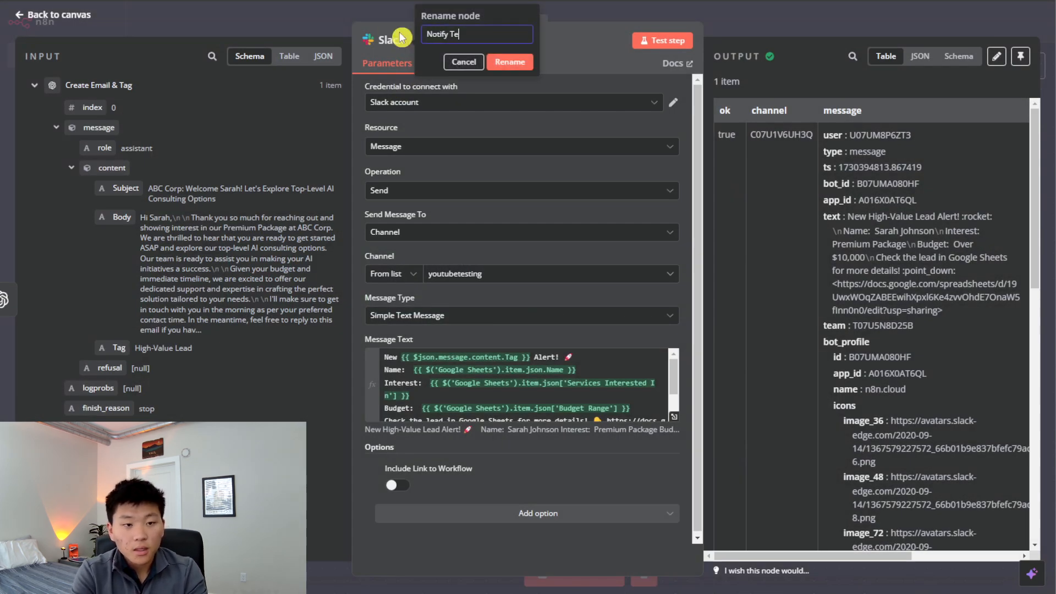
click(510, 61)
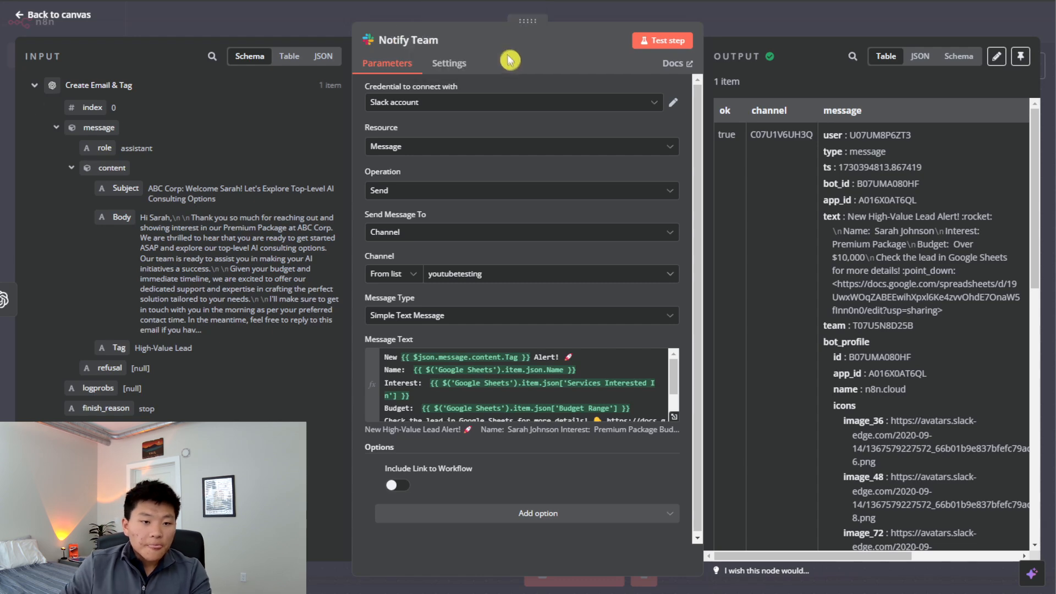
click(614, 19)
Replace the Google Sheets read node with the Google Sheets Trigger, connected to Wait, and save the workflow
drag(501, 176, 628, 188)
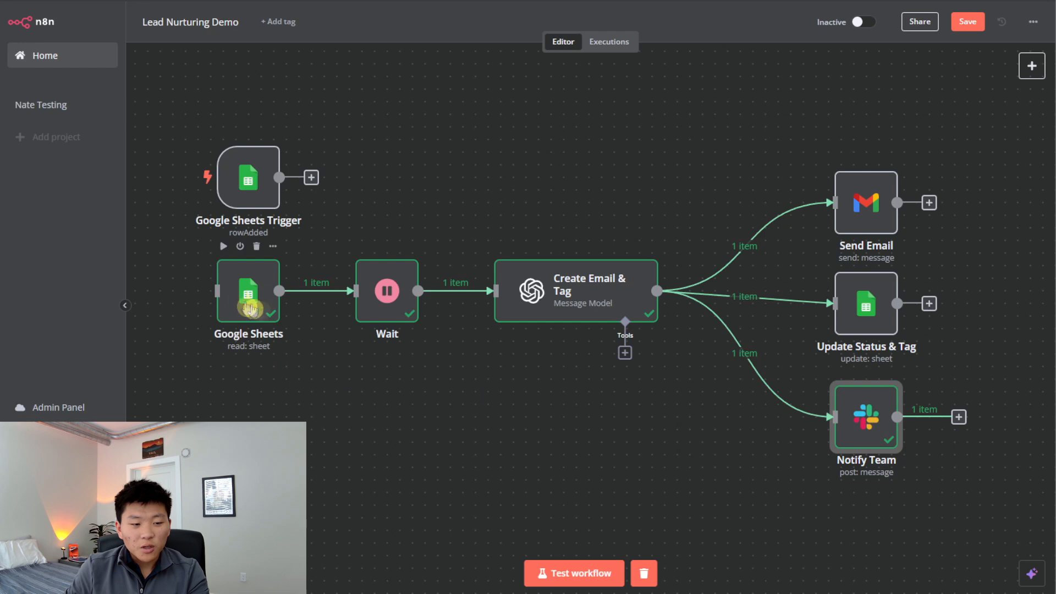
click(256, 246)
drag(264, 184, 254, 276)
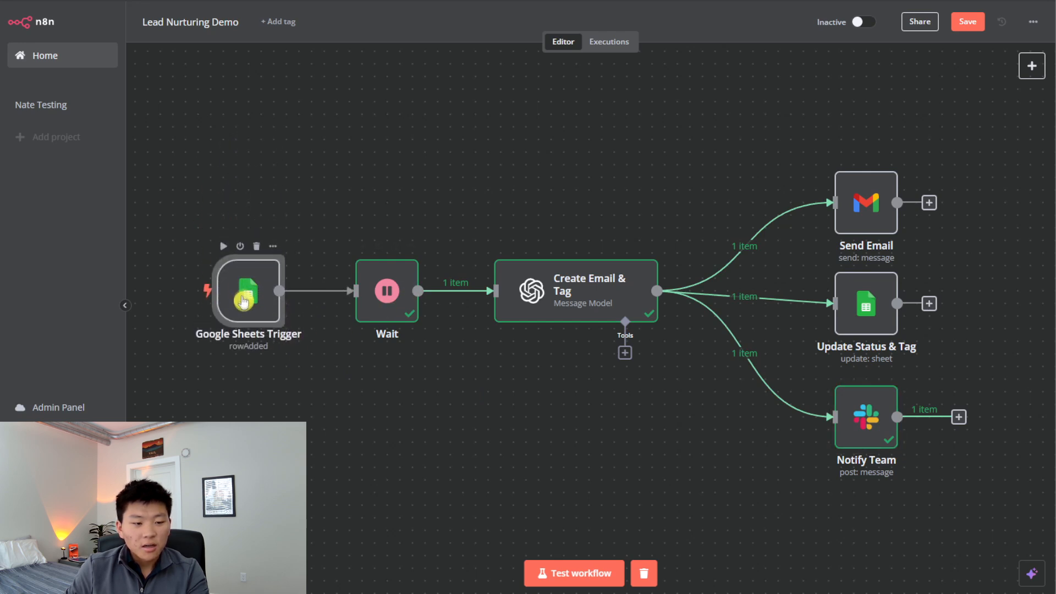
key(ctrl+s)
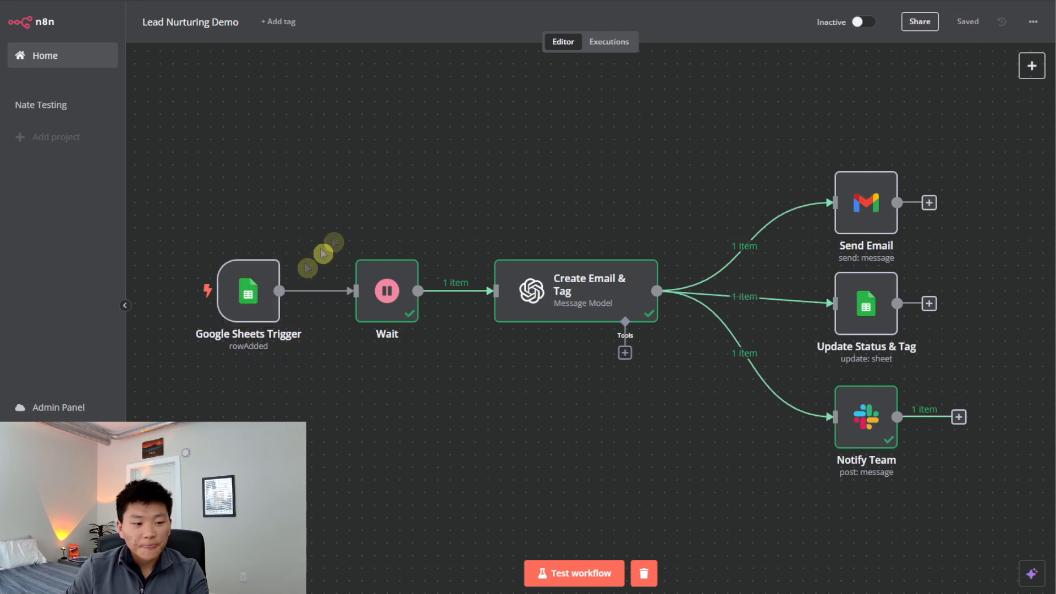
Check the Google Sheets Trigger node, activate the Lead Nurturing Demo workflow, and dismiss the activation notice
double_click(249, 297)
click(662, 31)
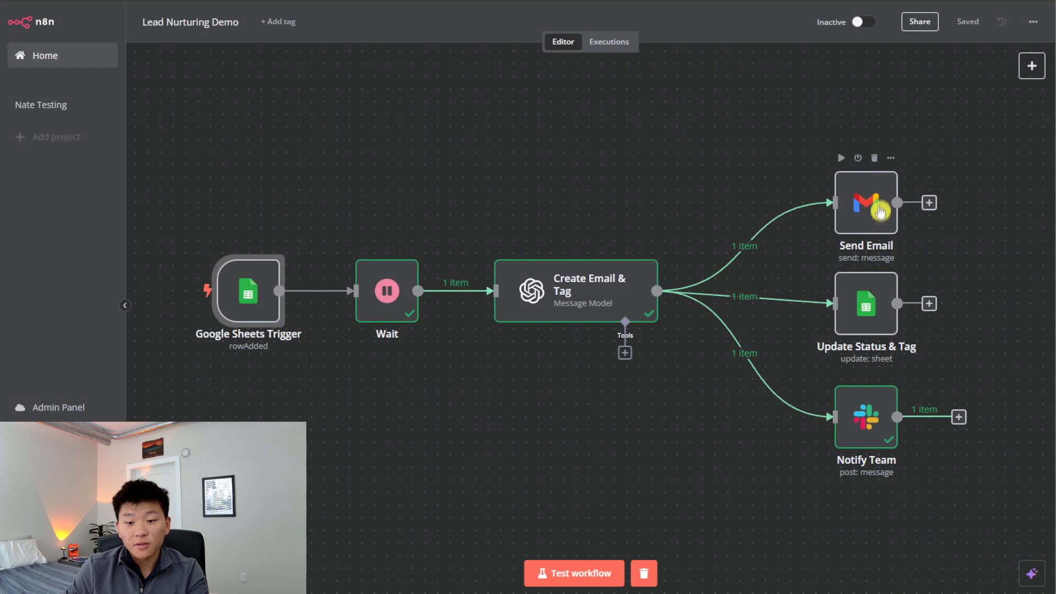
click(863, 25)
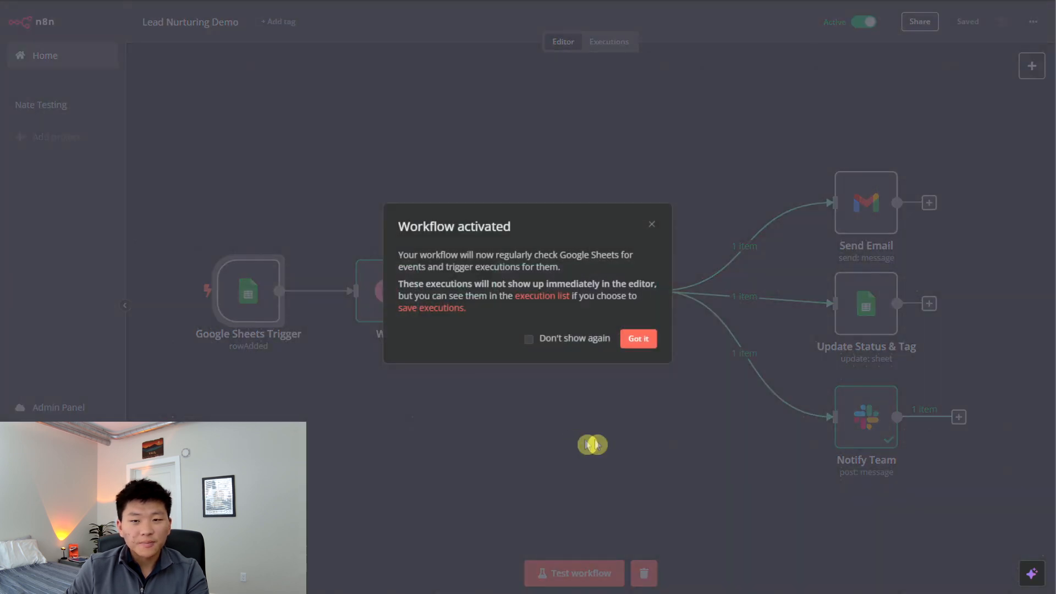
click(638, 339)
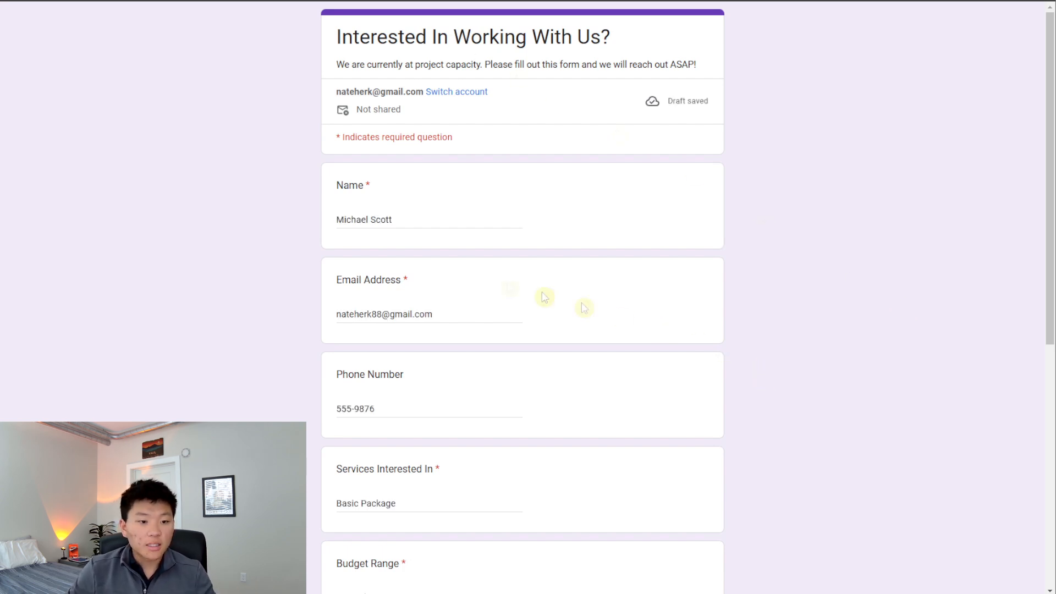
Review the filled-in answers of the Interested In Working With Us? form through Additional Comments and submit it
scroll(738, 316, down, 3)
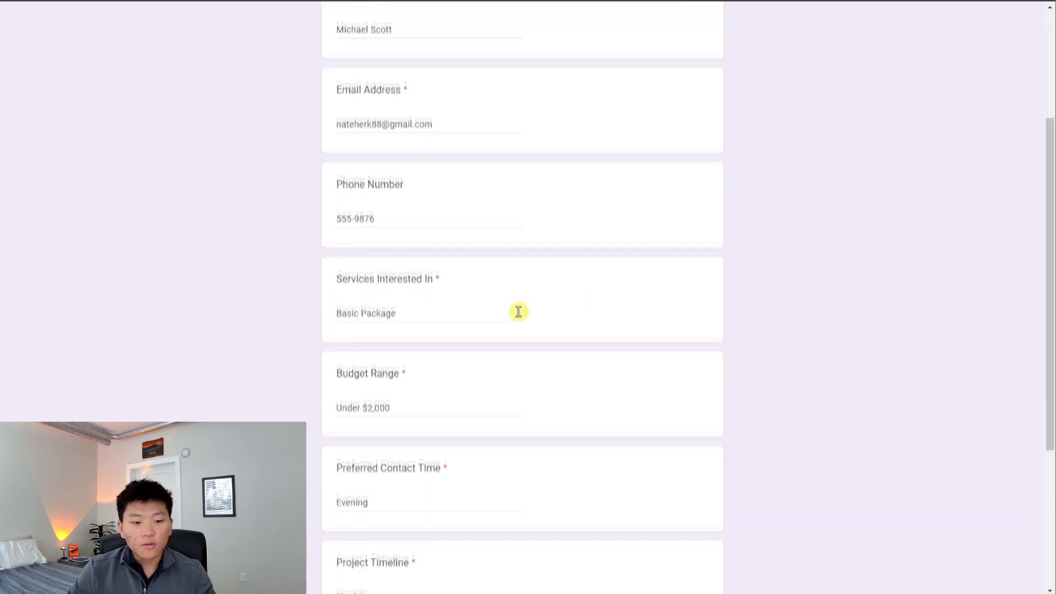
scroll(519, 312, down, 2)
scroll(446, 202, down, 2)
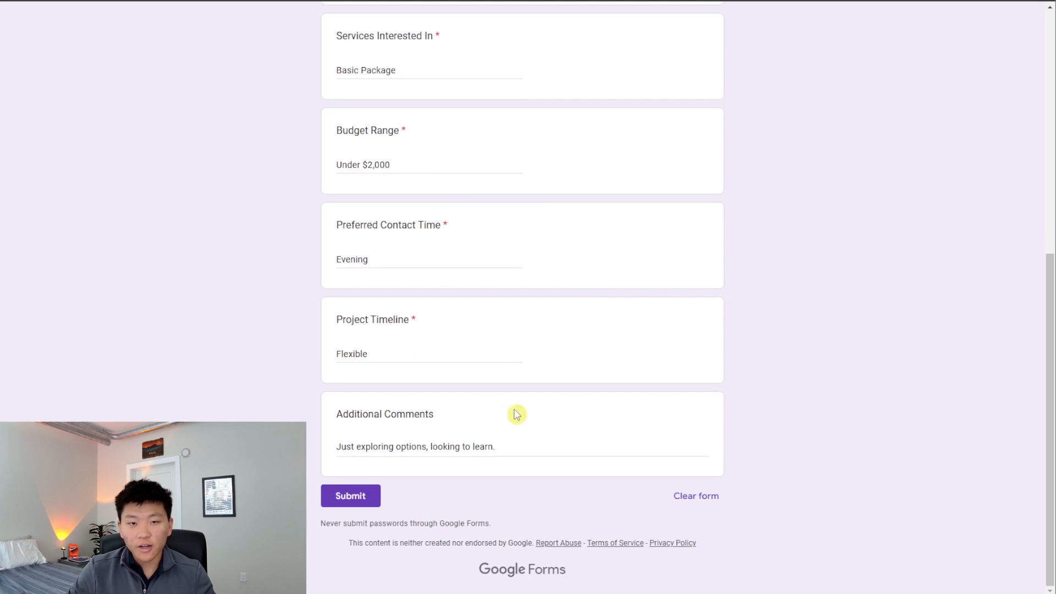
click(359, 504)
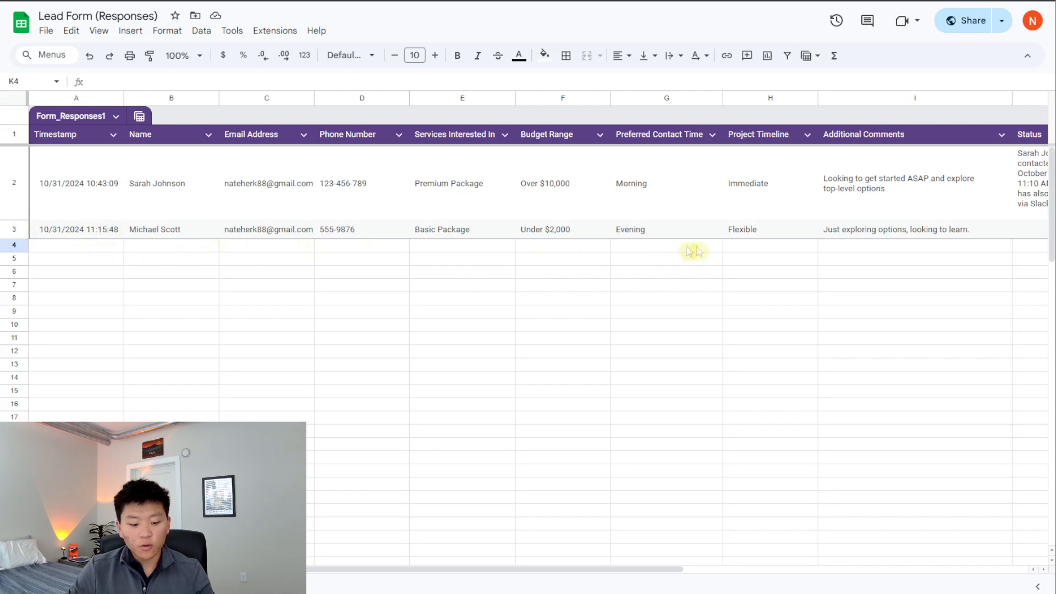
Inspect the new row in the Lead Form (Responses) sheet, then switch to Gmail and open the newest ABC Corp email about the Basic Package
scroll(674, 251, right, 5)
scroll(644, 283, left, 4)
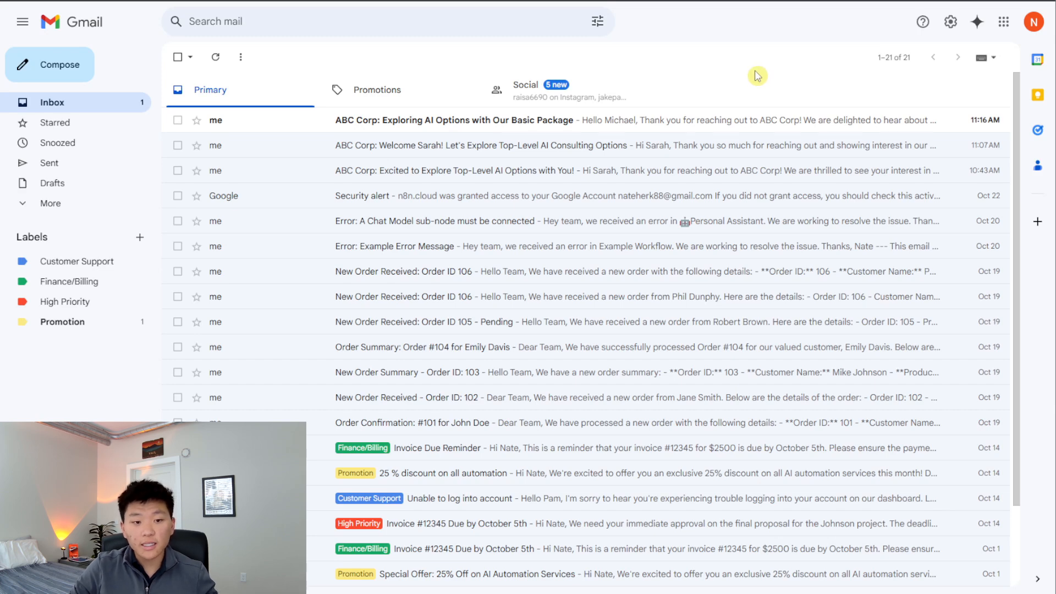
click(640, 126)
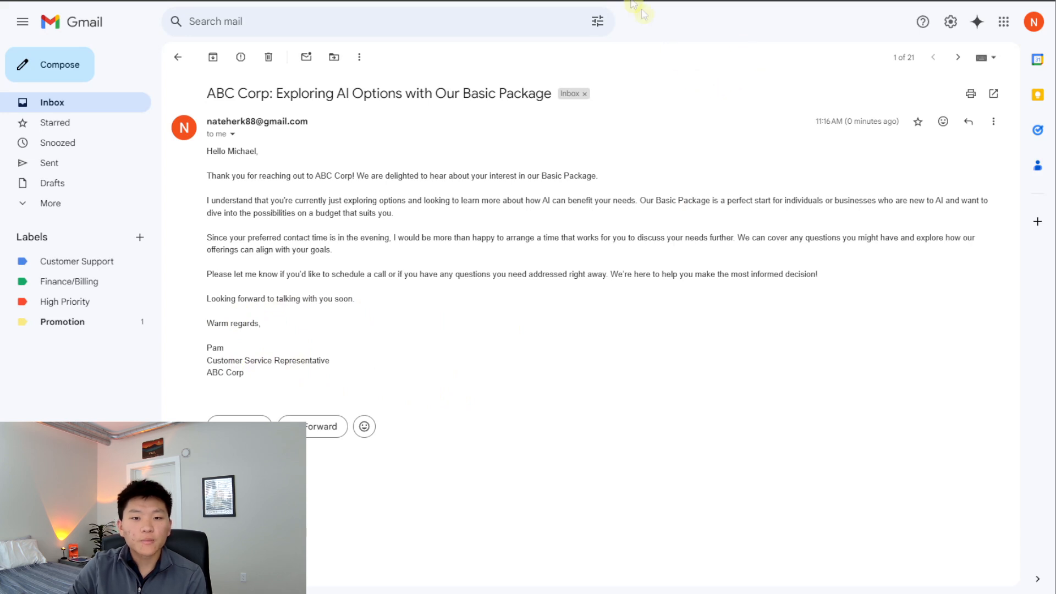
Check the new lead's Status and Tag cells in the Lead Form (Responses) sheet, then view its alert in Slack's youtubetesting channel
key(ctrl+Tab)
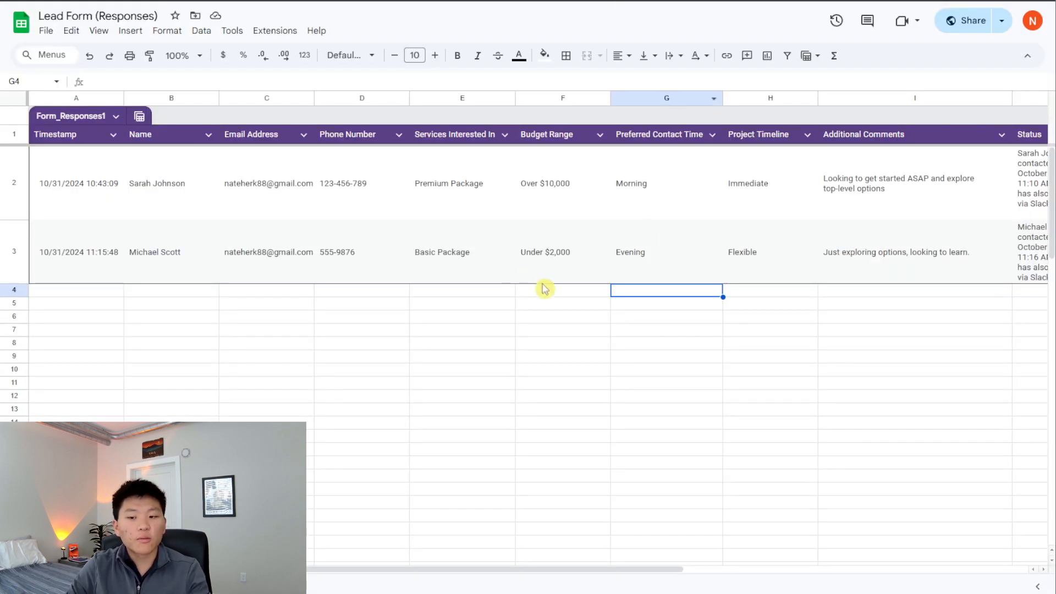
scroll(547, 287, right, 8)
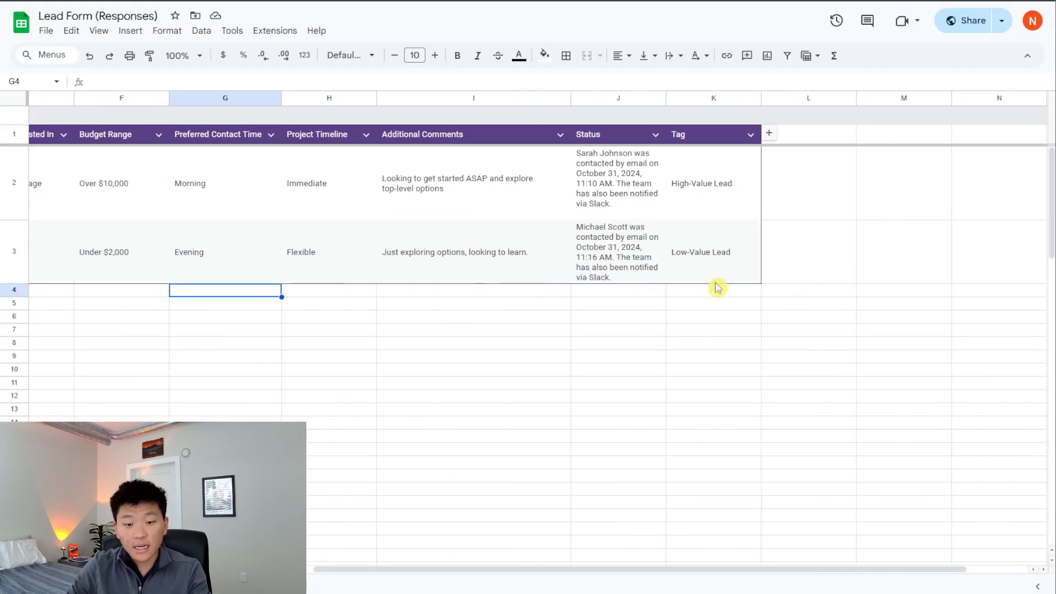
click(729, 257)
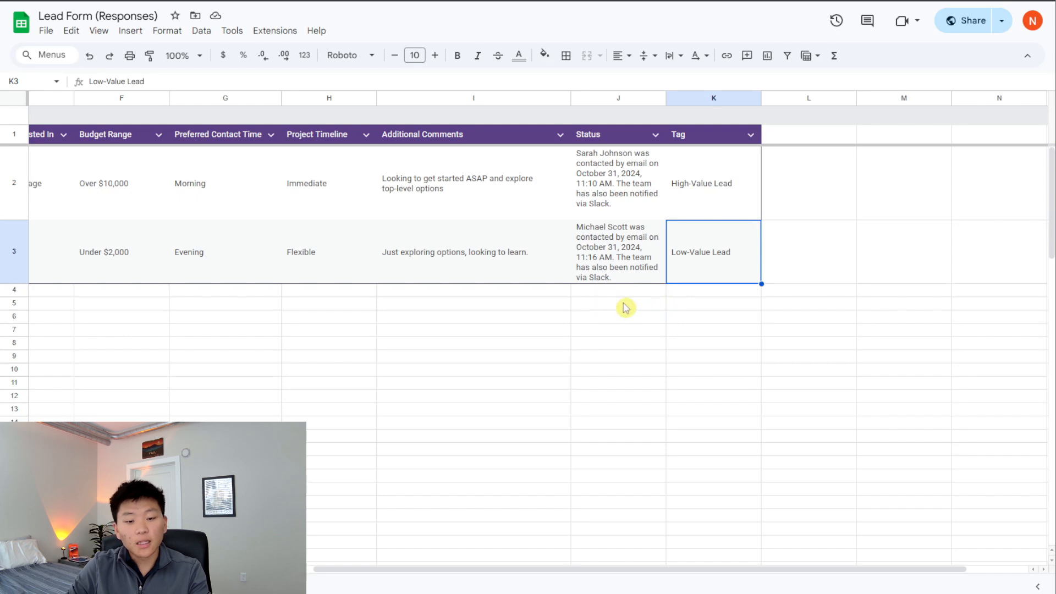
click(750, 1)
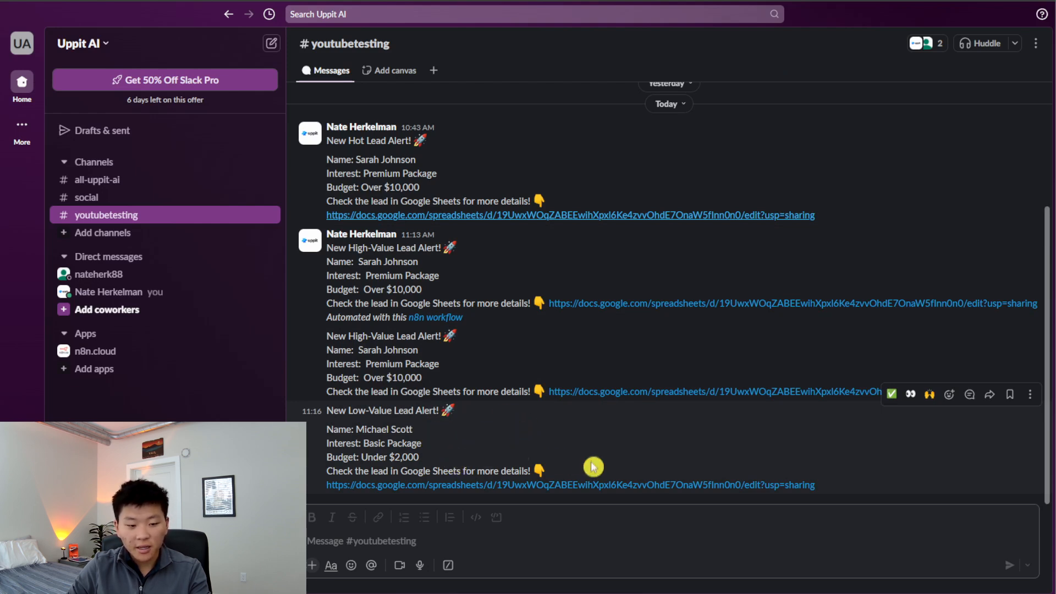
click(544, 487)
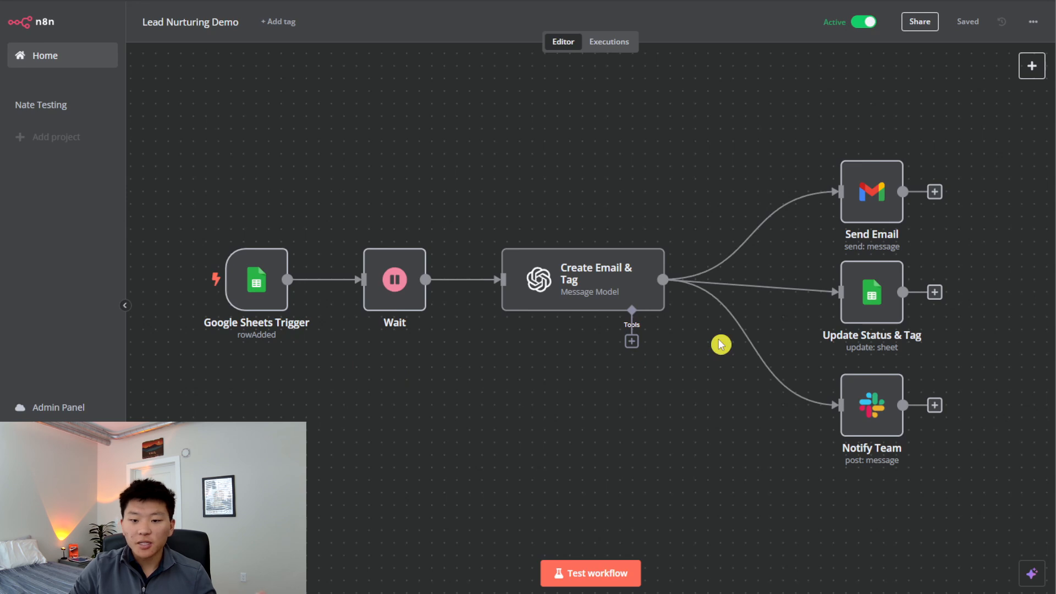
drag(719, 364, 585, 356)
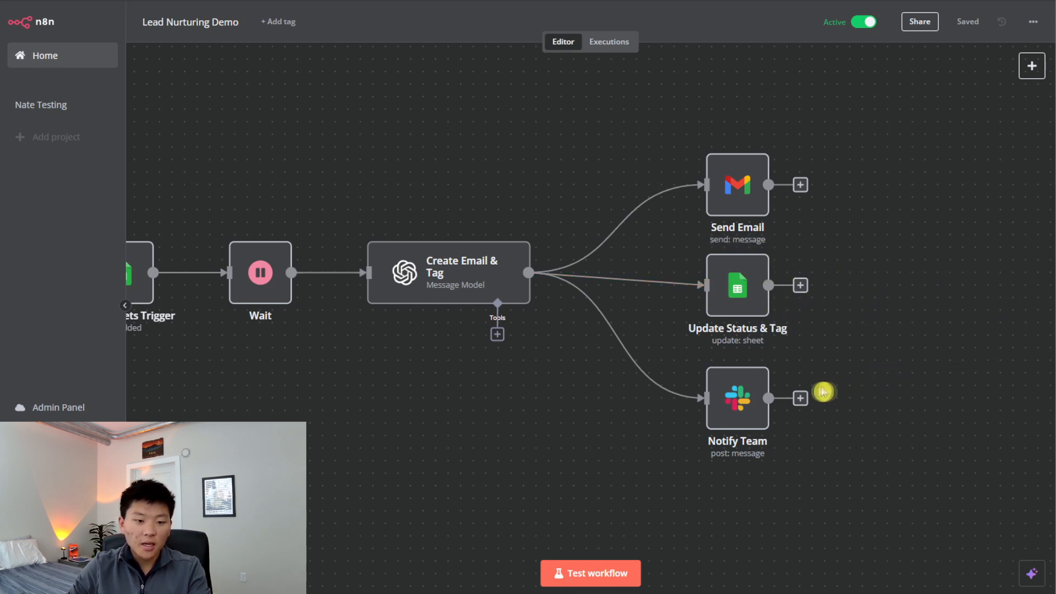
drag(889, 374, 844, 382)
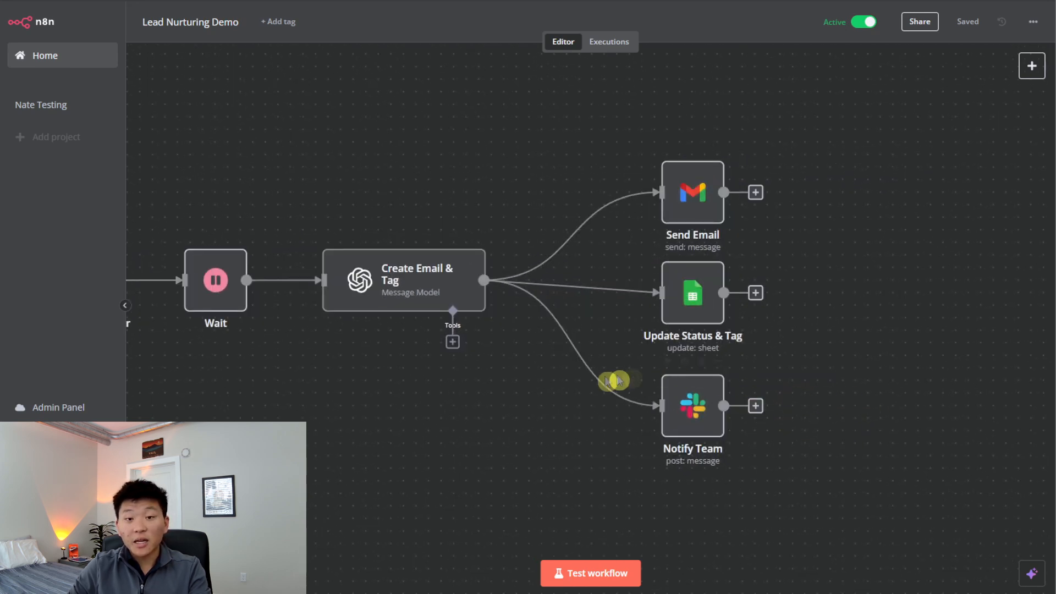
scroll(543, 377, down, 5)
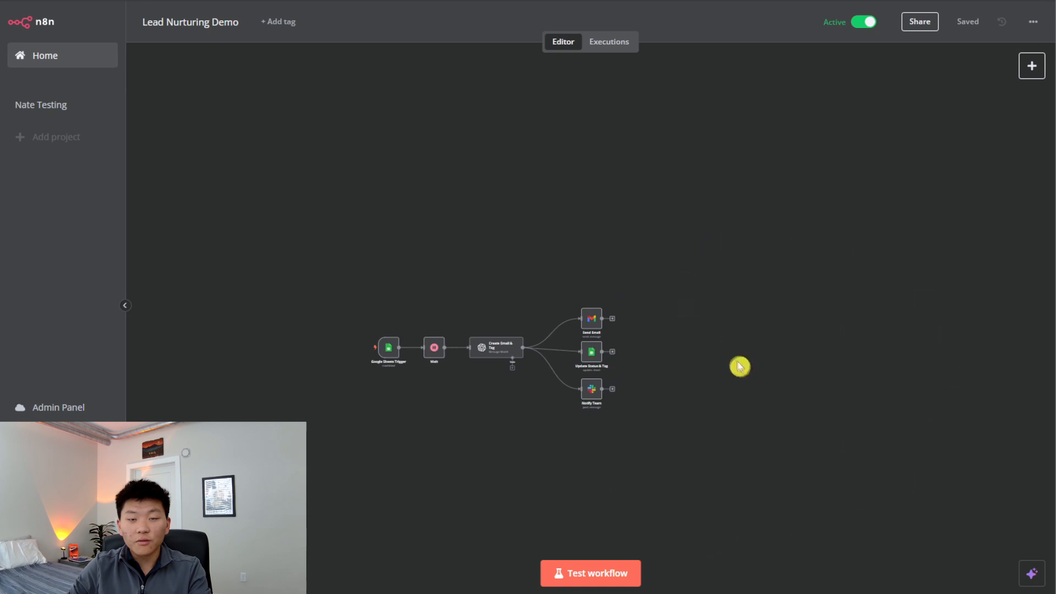
scroll(694, 417, up, 6)
drag(601, 320, 856, 354)
scroll(522, 369, up, 2)
drag(521, 368, 629, 375)
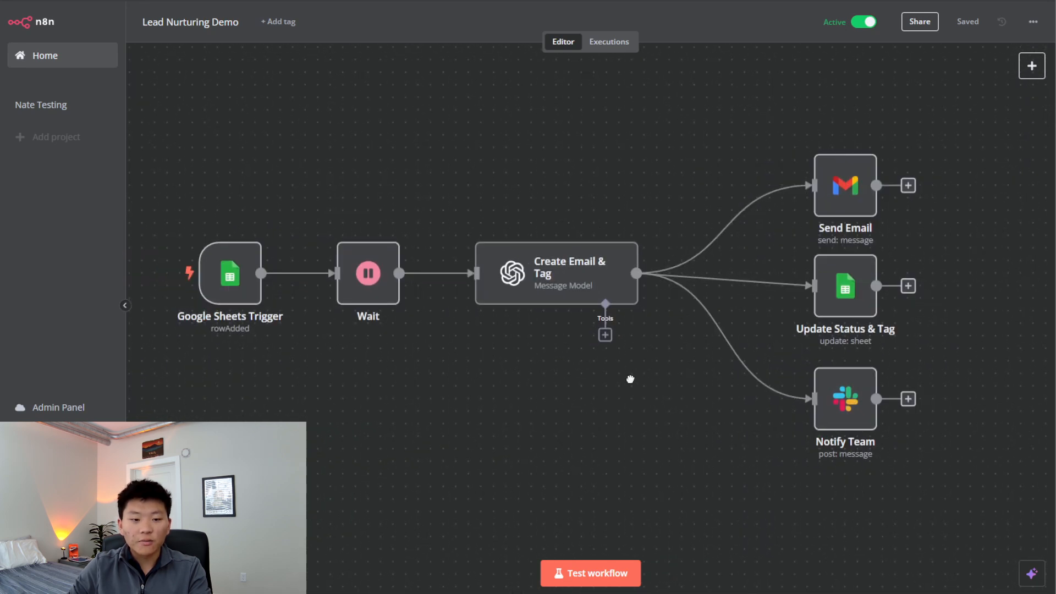